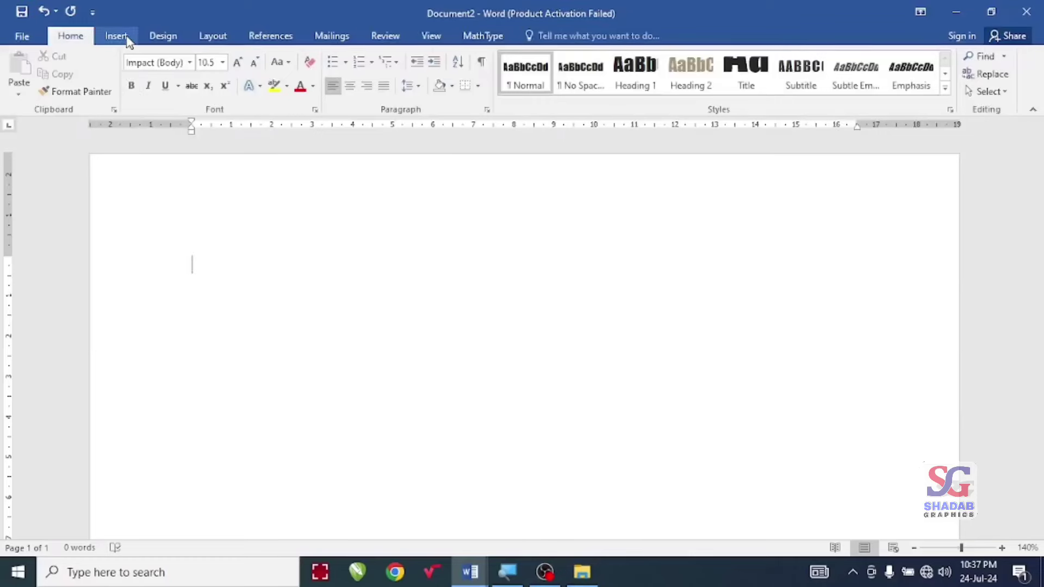
Show the Insert ribbon features for the document of sample paragraphs
{"action": "left_click", "coordinate": [117, 36]}
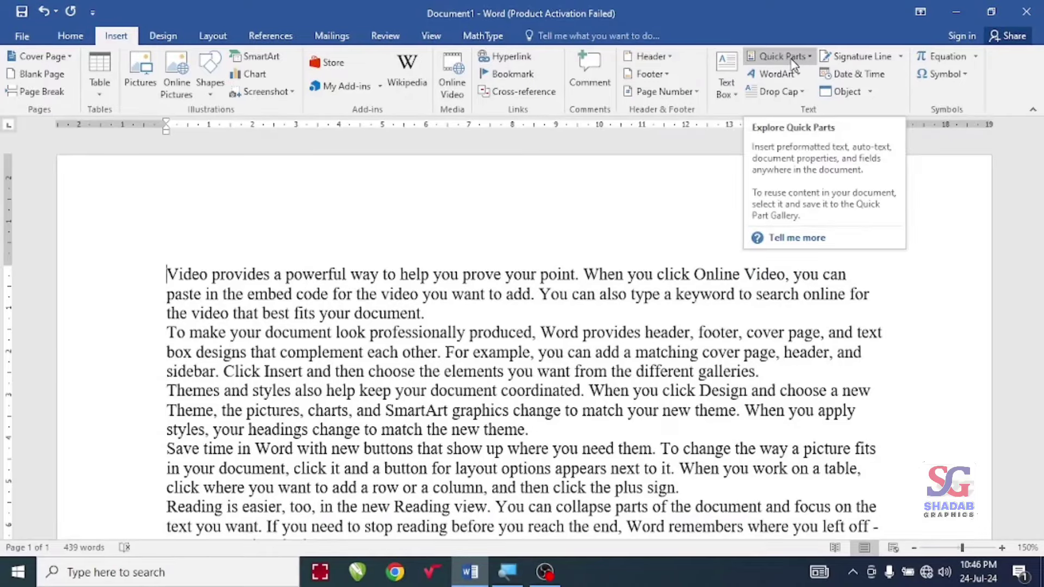
Expand the CPU and sg AutoText abbreviations with F3, then replace both lines with 'Random Access Memory'
{"action": "key", "text": "Return"}
{"action": "key", "text": "Return"}
{"action": "key", "text": "Up"}
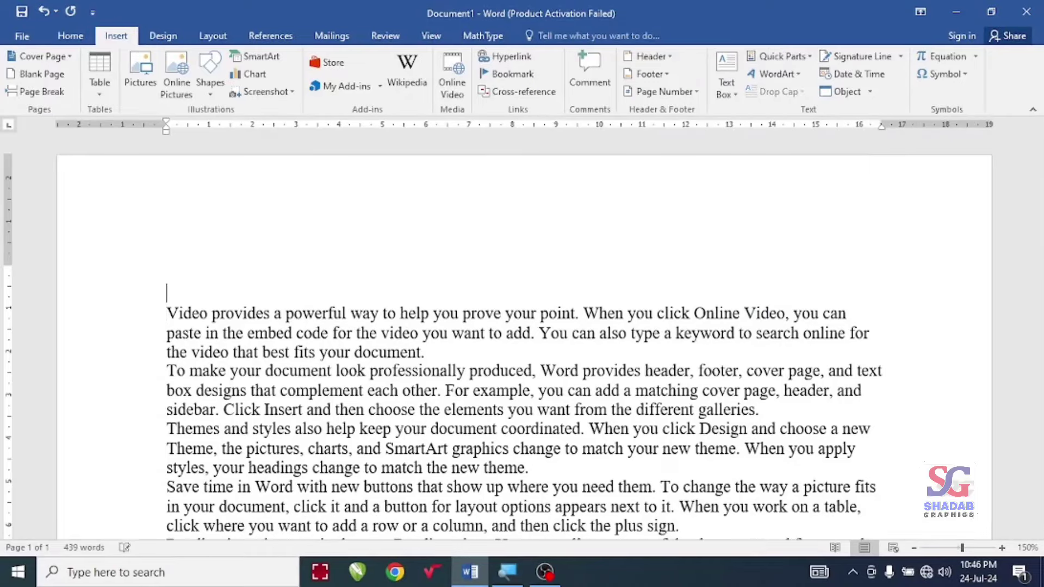
{"action": "type", "text": "CPU"}
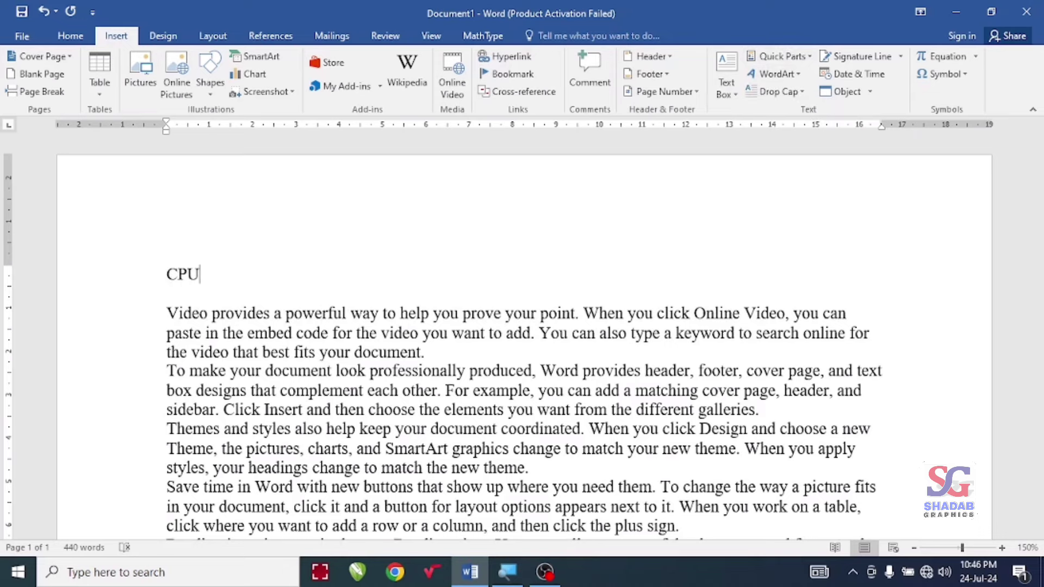
{"action": "key", "text": "F3"}
{"action": "key", "text": "Return"}
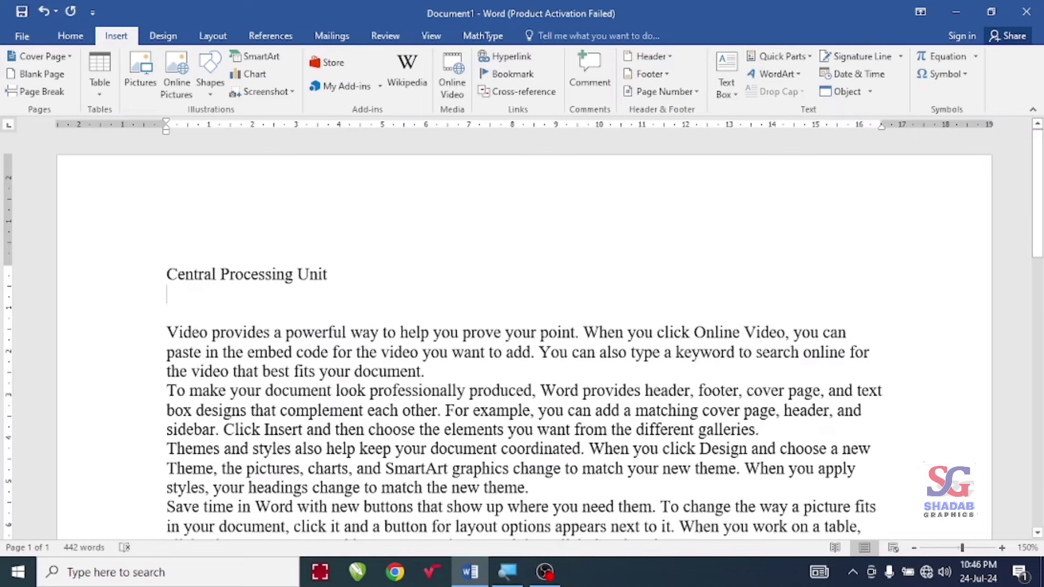
{"action": "type", "text": "sg"}
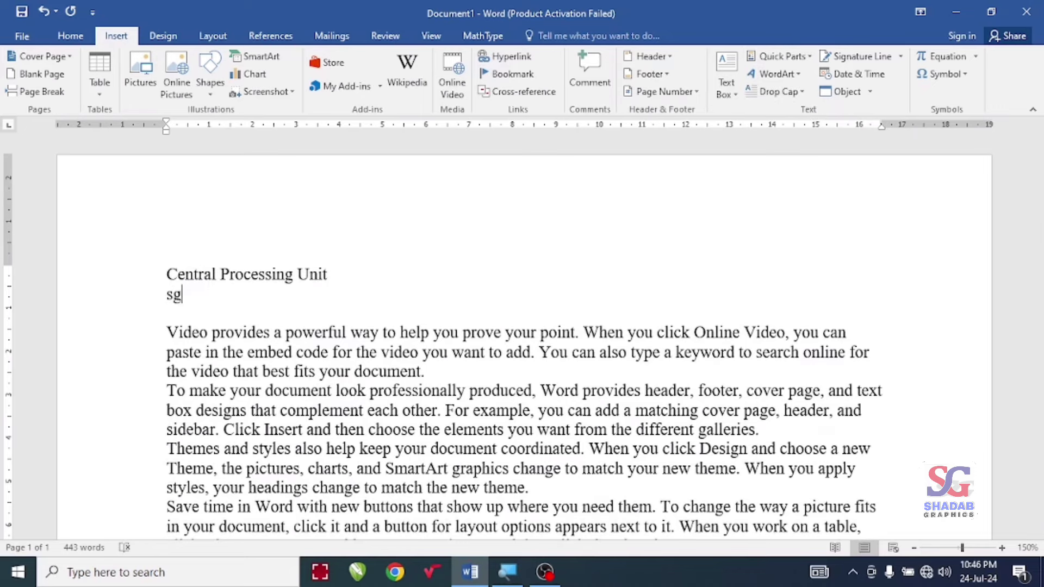
{"action": "key", "text": "F3"}
{"action": "key", "text": "Return"}
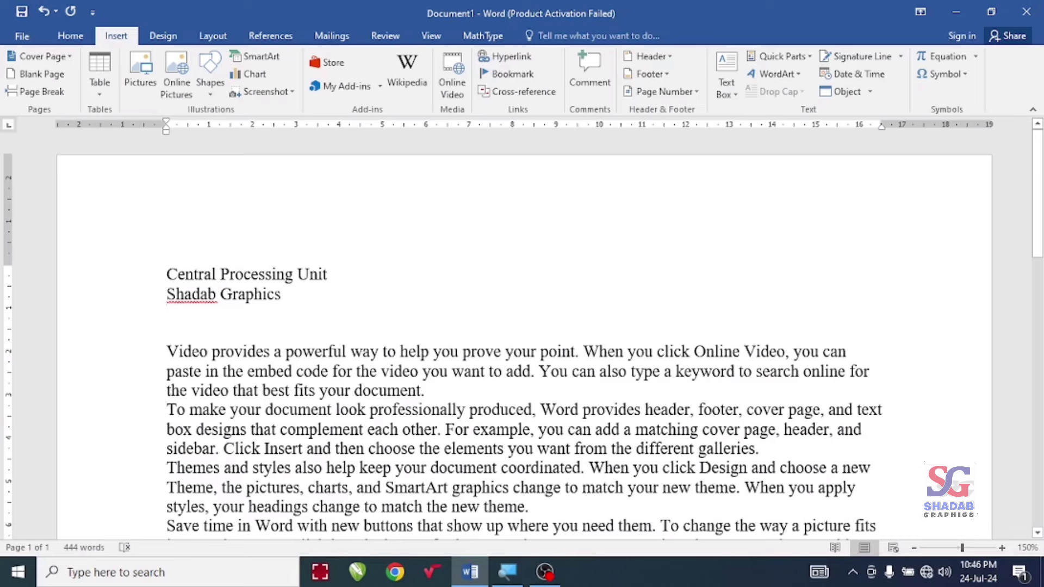
{"action": "key", "text": "shift+Up"}
{"action": "key", "text": "shift+Up"}
{"action": "type", "text": "Random Access Memory"}
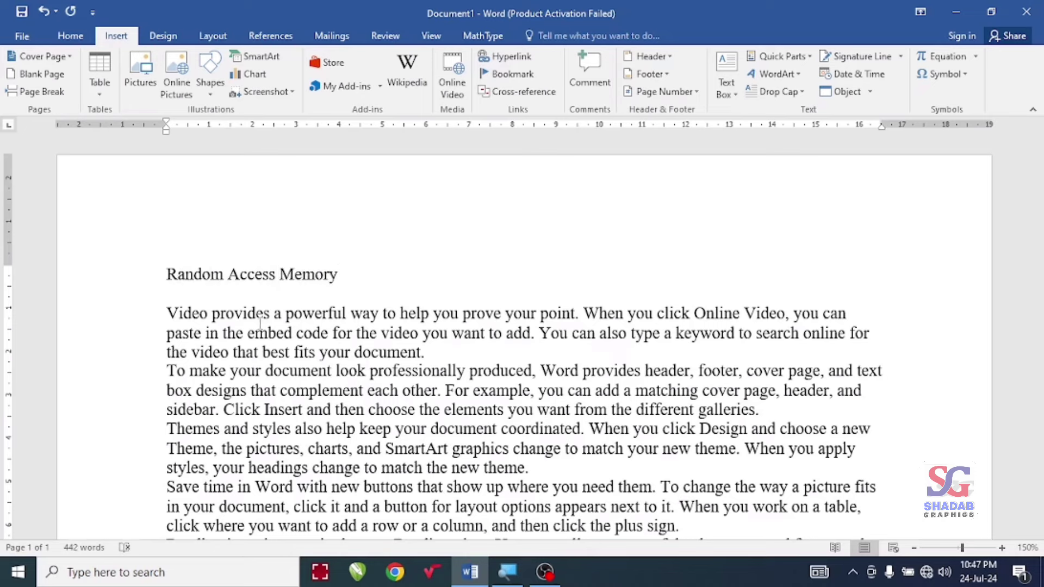
Save the 'Random Access Memory' heading as AutoText entry RAM and replace the heading with RAM
{"action": "left_click", "coordinate": [161, 279]}
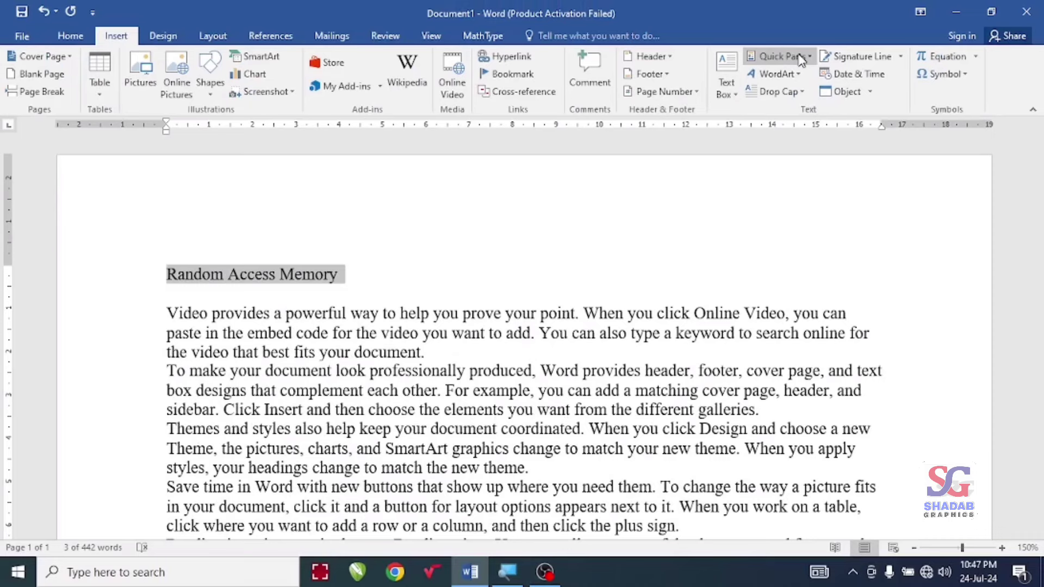
{"action": "left_click", "coordinate": [802, 56]}
{"action": "mouse_move", "coordinate": [786, 76]}
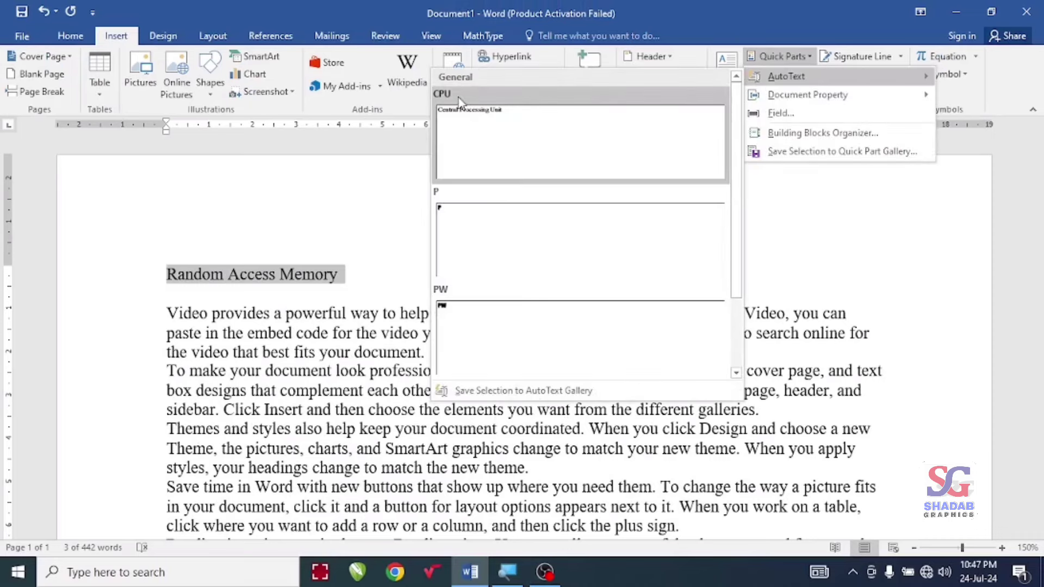
{"action": "scroll", "coordinate": [481, 141], "scroll_direction": "down", "scroll_amount": 1}
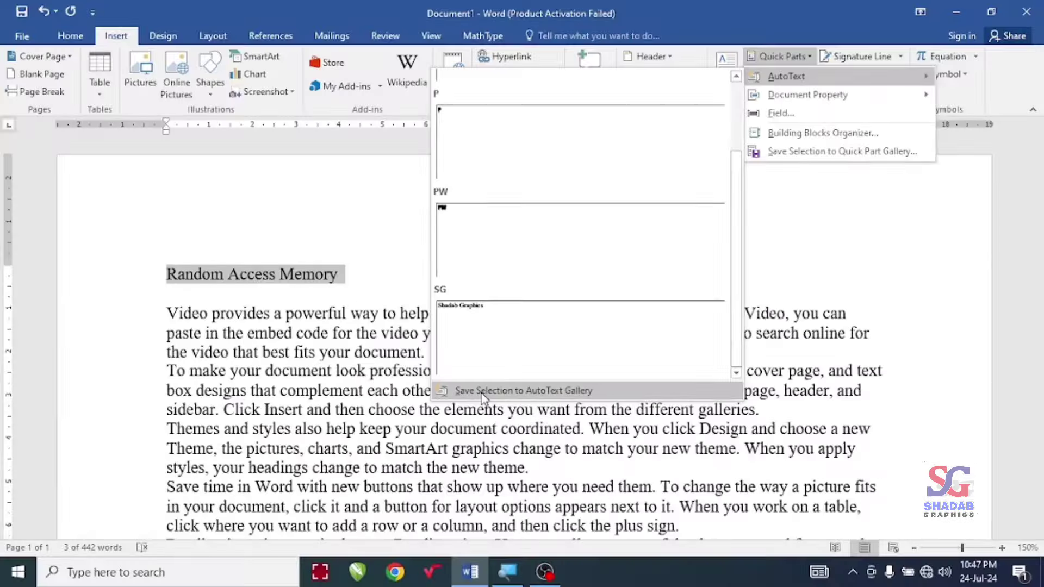
{"action": "left_click", "coordinate": [483, 391]}
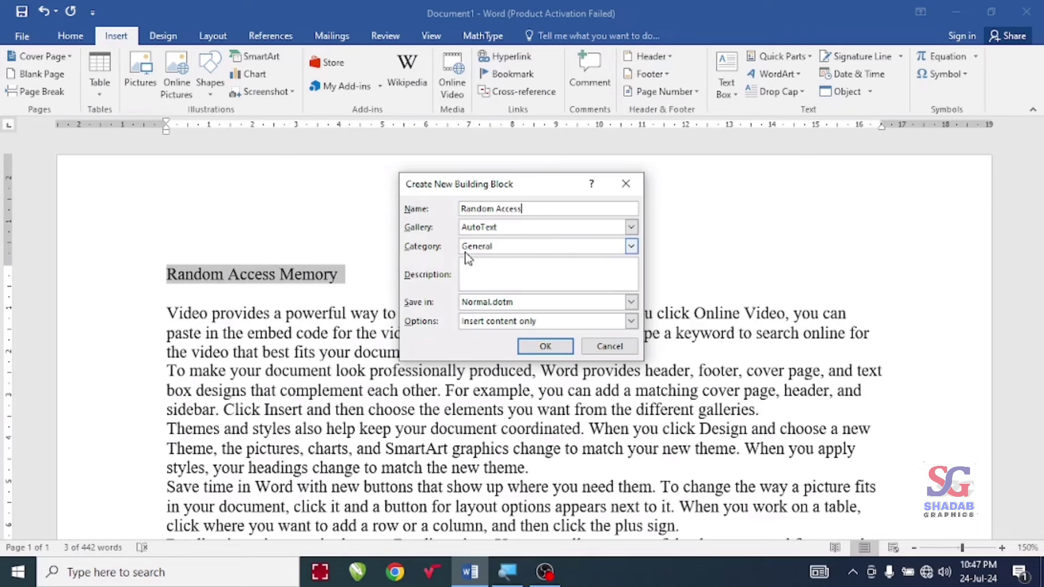
{"action": "type", "text": "RA"}
{"action": "type", "text": "M"}
{"action": "left_click", "coordinate": [552, 348]}
{"action": "key", "text": "BackSpace"}
{"action": "type", "text": "RAM"}
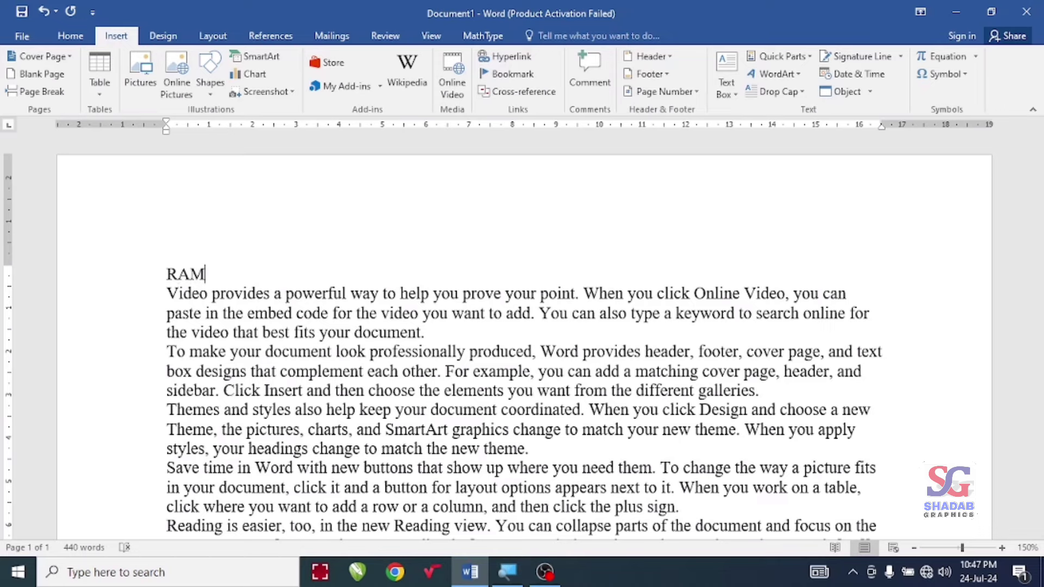
Expand RAM back into 'Random Access Memory' with F3 and check the Quick Parts menu
{"action": "key", "text": "F3"}
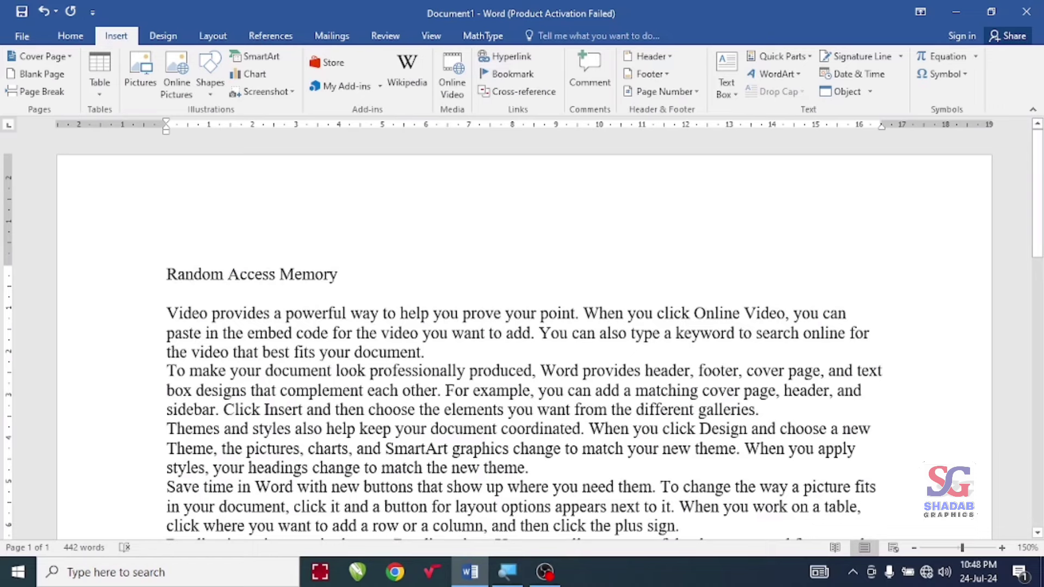
{"action": "left_click", "coordinate": [811, 58]}
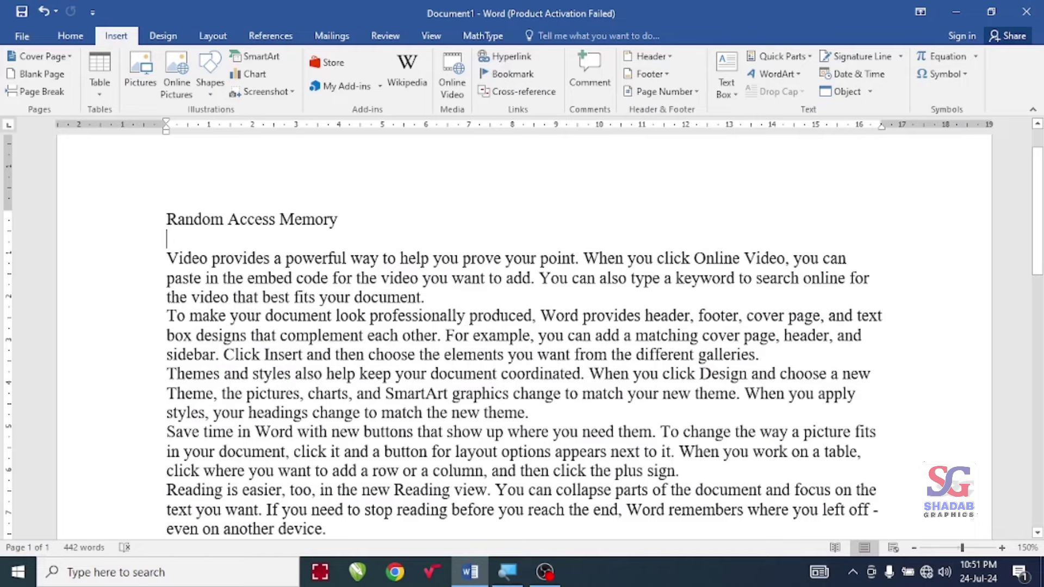
At the letter's end, select the Sincerely closing, signature image, and sender's name and title
{"action": "scroll", "coordinate": [522, 336], "scroll_direction": "down", "scroll_amount": 4}
{"action": "scroll", "coordinate": [523, 336], "scroll_direction": "down", "scroll_amount": 4}
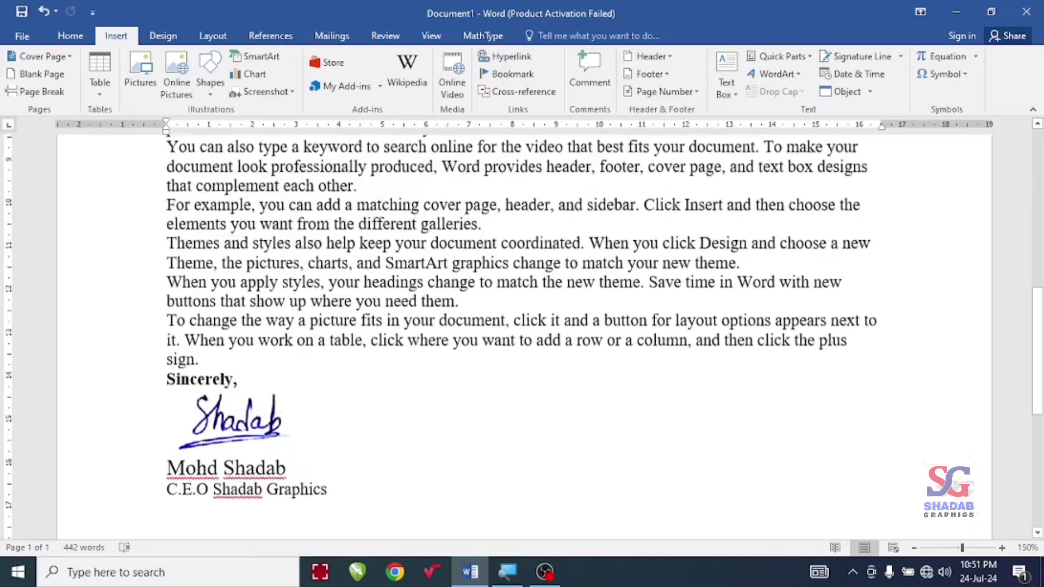
{"action": "scroll", "coordinate": [523, 336], "scroll_direction": "down", "scroll_amount": 2}
{"action": "left_click_drag", "start_coordinate": [171, 270], "coordinate": [245, 270]}
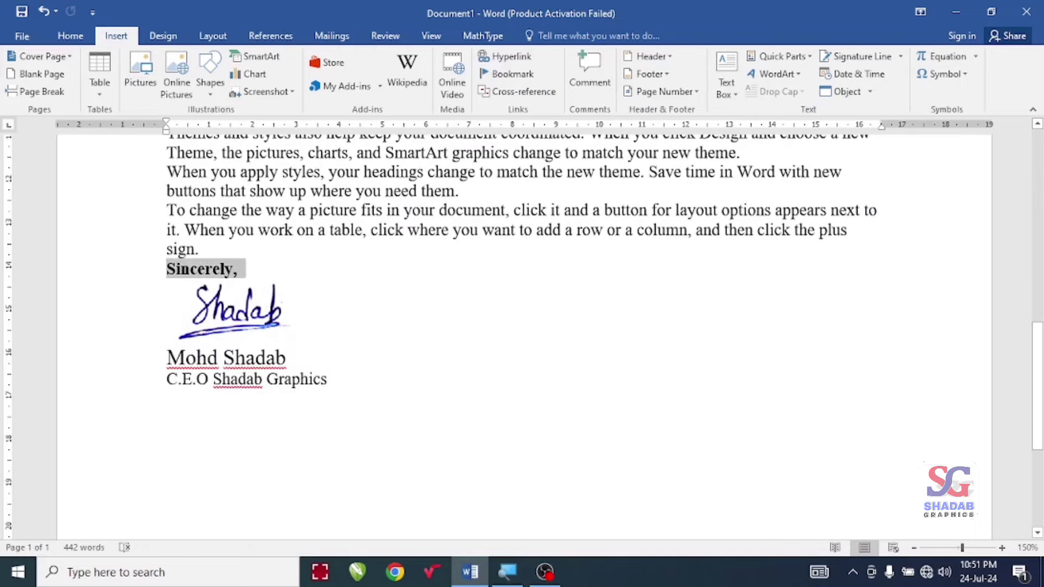
{"action": "left_click", "coordinate": [326, 379]}
{"action": "scroll", "coordinate": [326, 379], "scroll_direction": "up", "scroll_amount": 2}
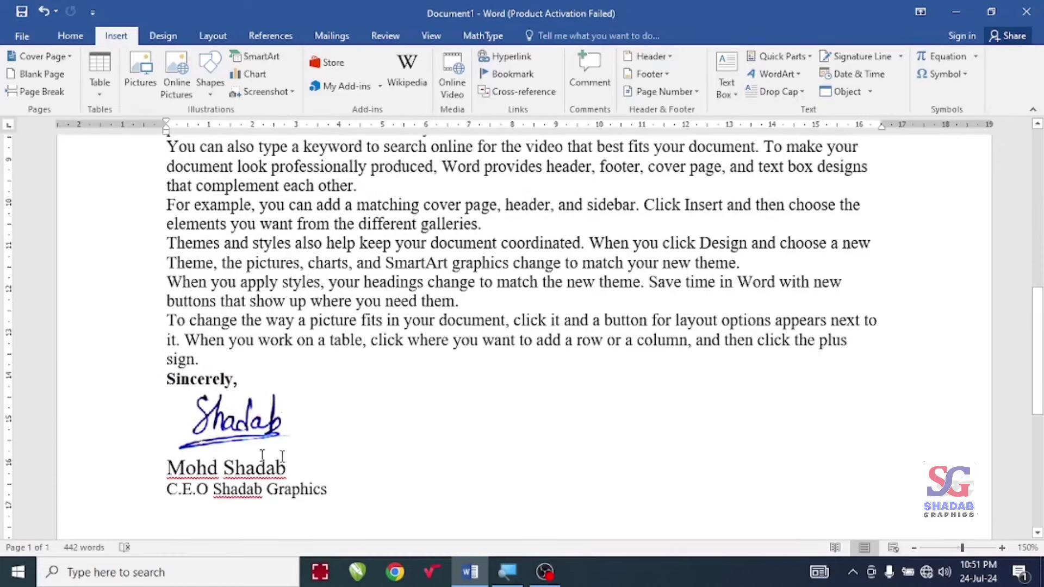
{"action": "left_click_drag", "start_coordinate": [163, 379], "coordinate": [333, 489]}
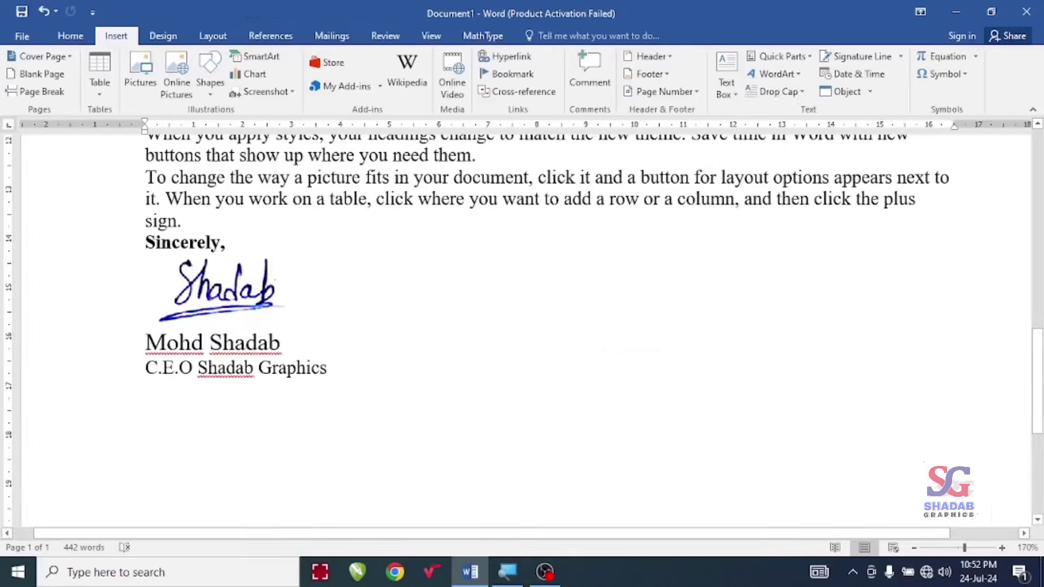
Store the closing signature block as AutoText entry 'Sign' and delete it from the letter
{"action": "left_click_drag", "start_coordinate": [145, 242], "coordinate": [335, 371]}
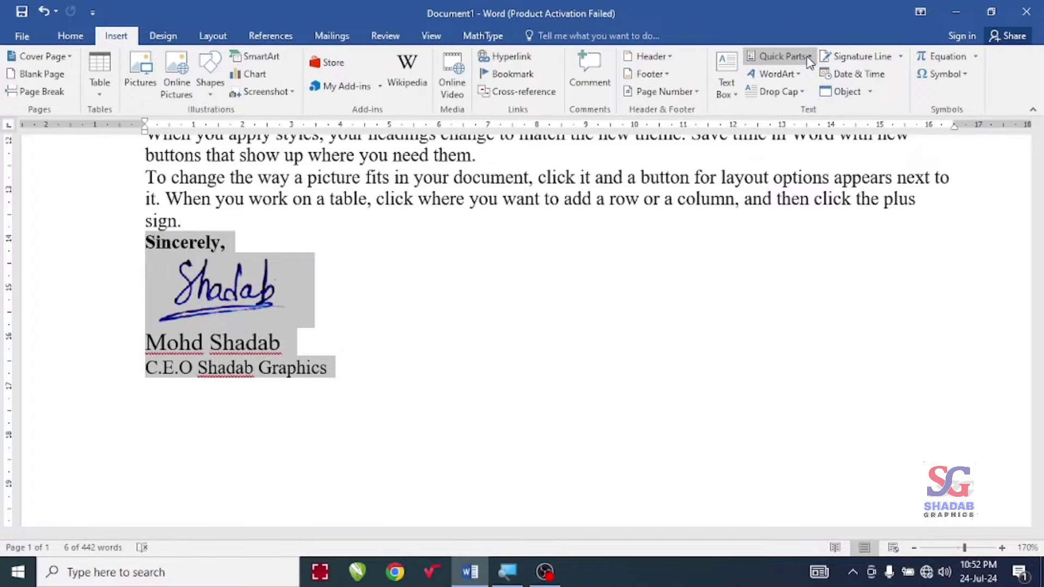
{"action": "left_click", "coordinate": [809, 57]}
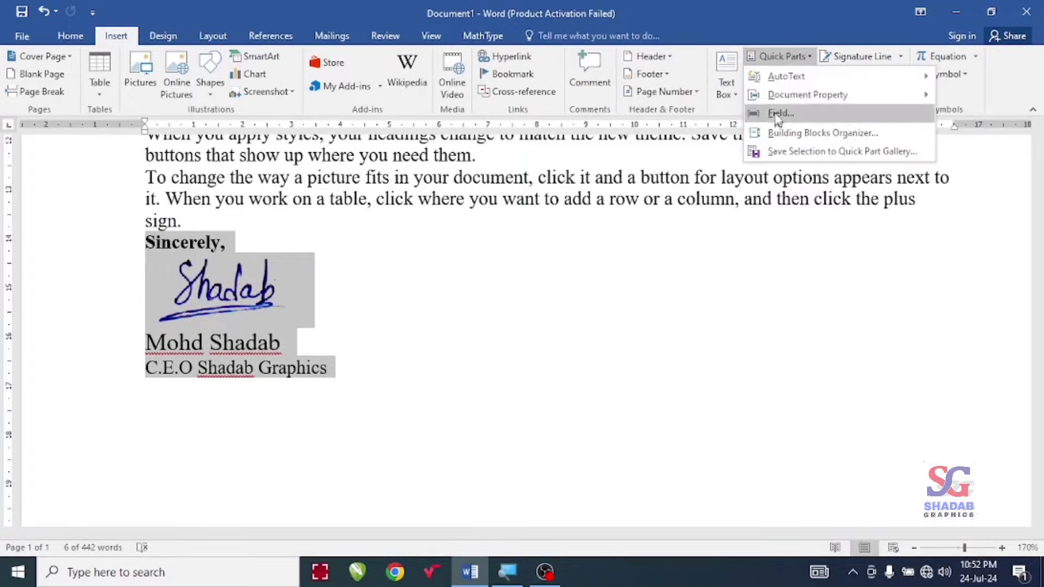
{"action": "mouse_move", "coordinate": [785, 76]}
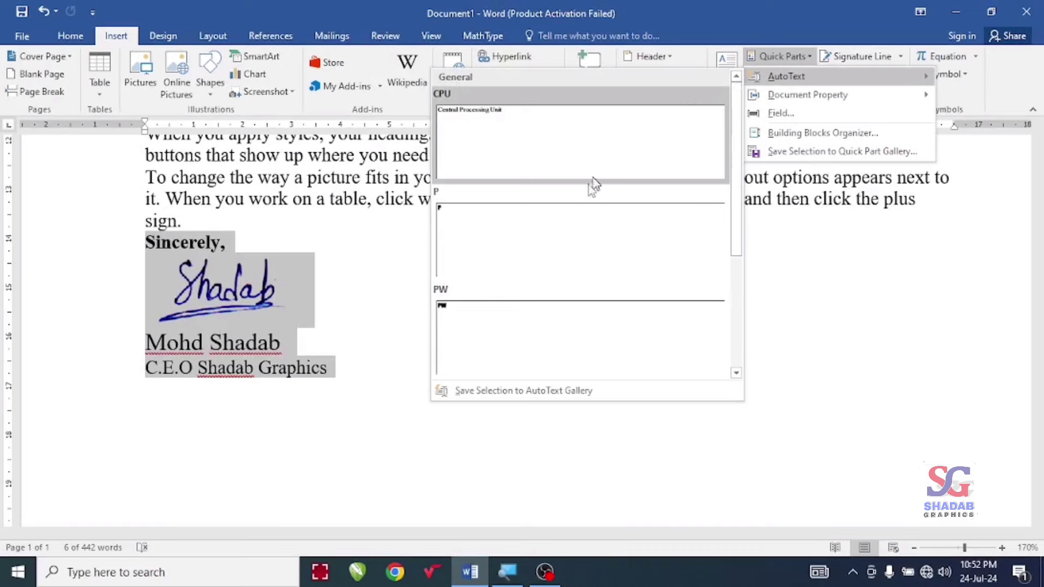
{"action": "left_click", "coordinate": [591, 393]}
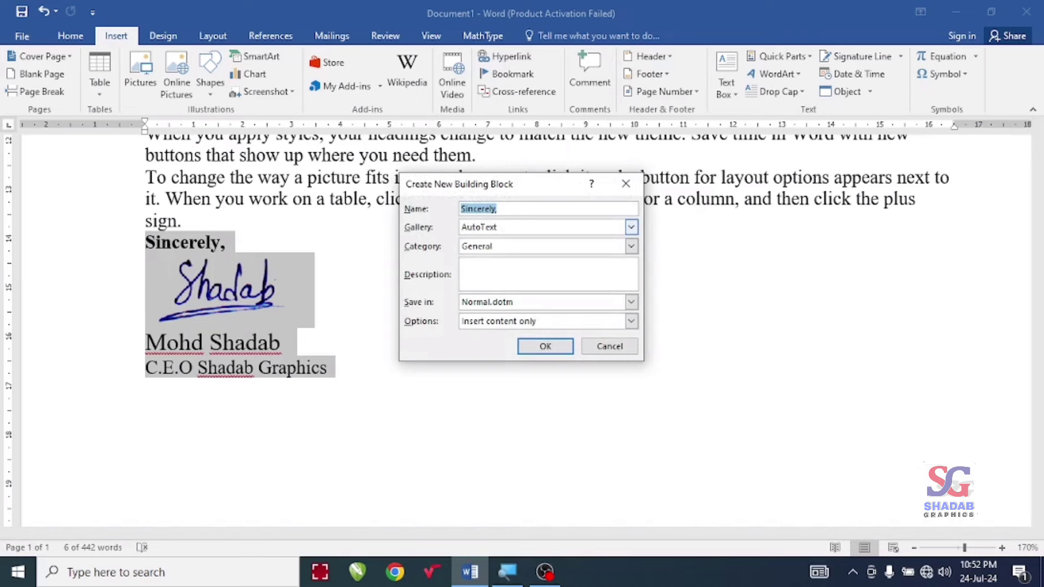
{"action": "type", "text": "Sign"}
{"action": "left_click", "coordinate": [543, 348]}
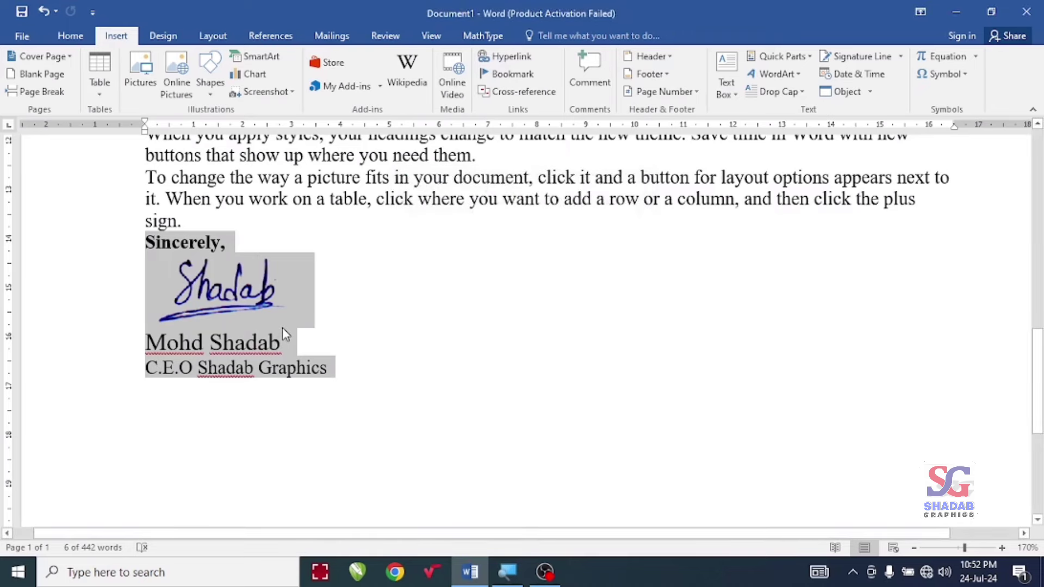
{"action": "key", "text": "Delete"}
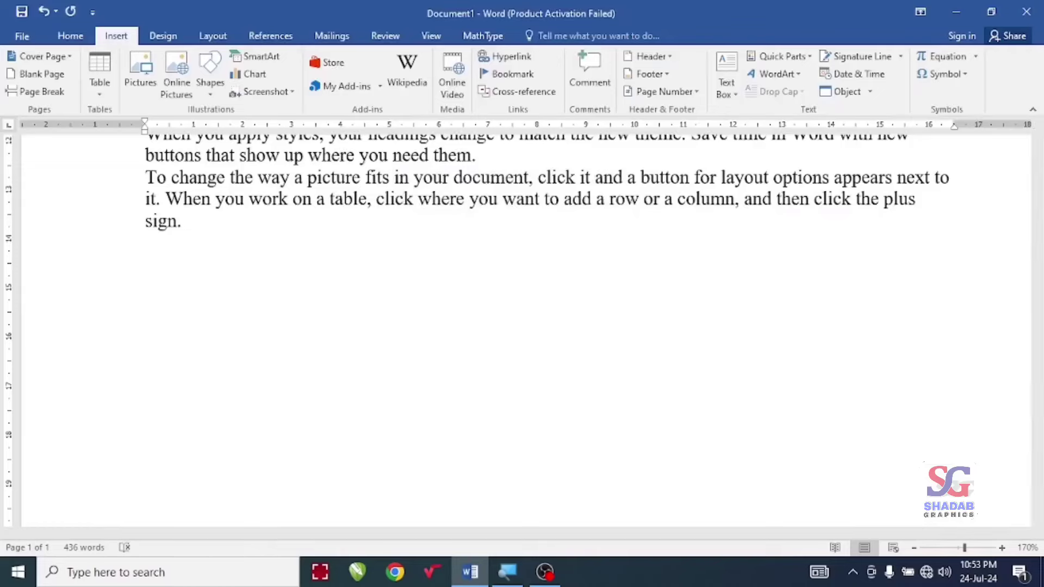
Insert the saved Sign block at the letter's end by typing 'sign' and Enter, then return to the top
{"action": "type", "text": "sign"}
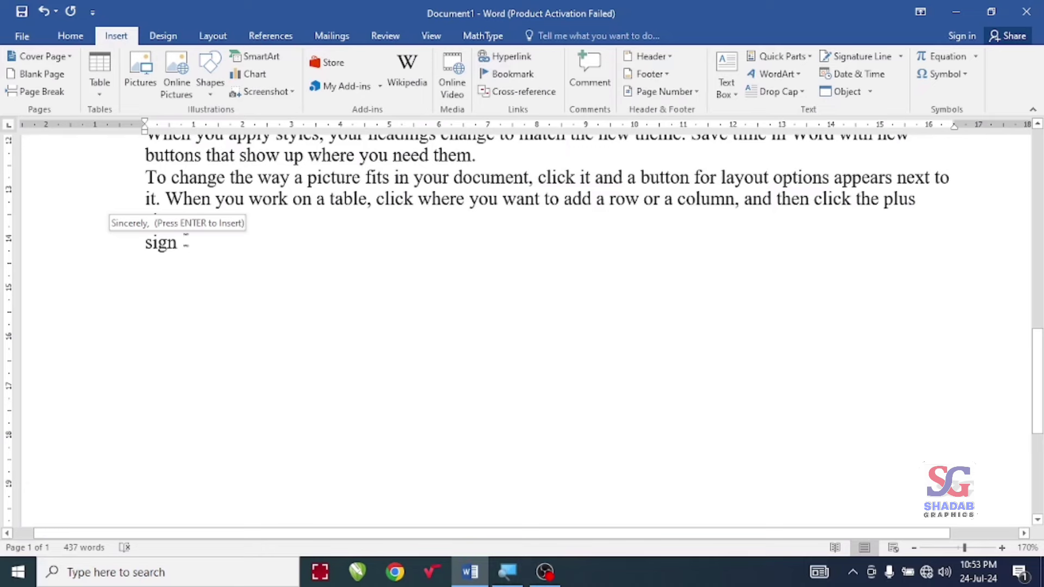
{"action": "key", "text": "Return"}
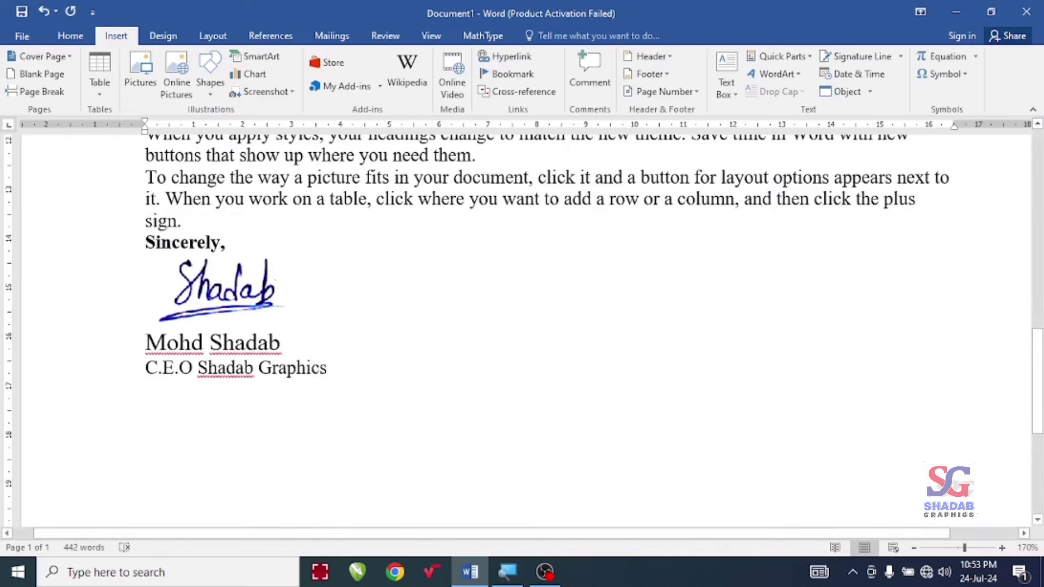
{"action": "type", "text": "sign"}
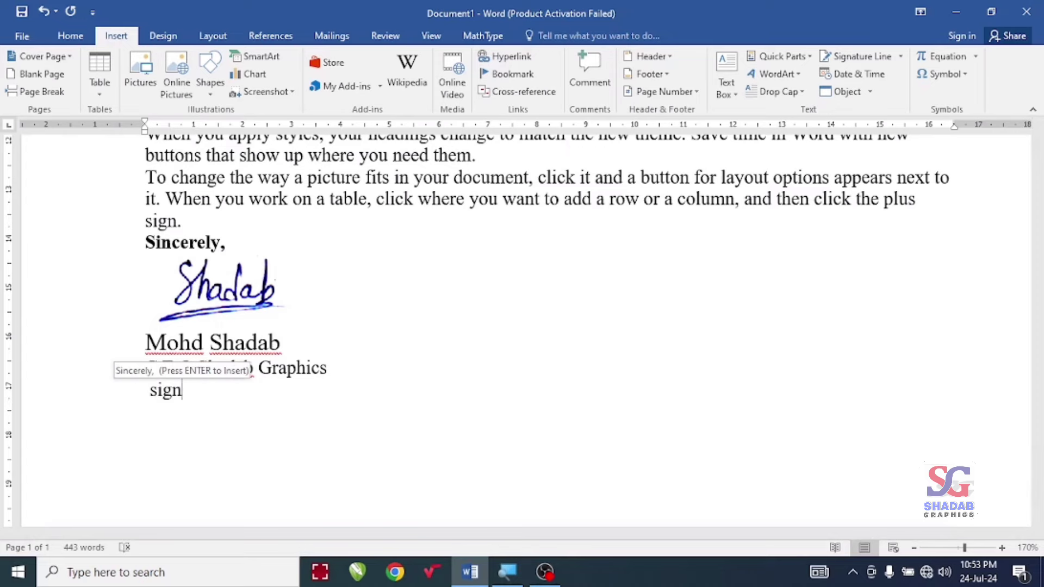
{"action": "key", "text": "Return"}
{"action": "key", "text": "Return"}
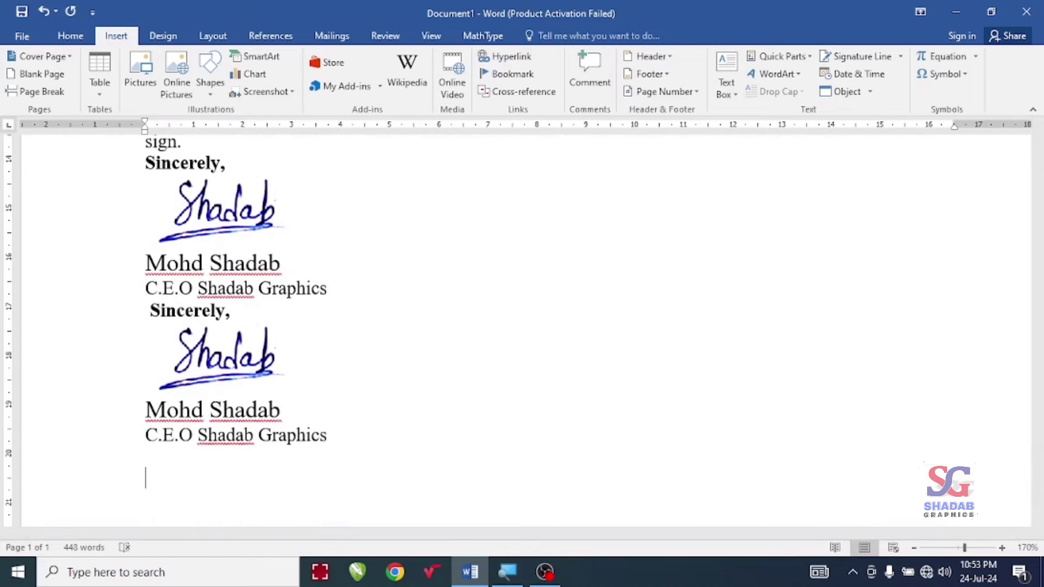
{"action": "type", "text": "sign"}
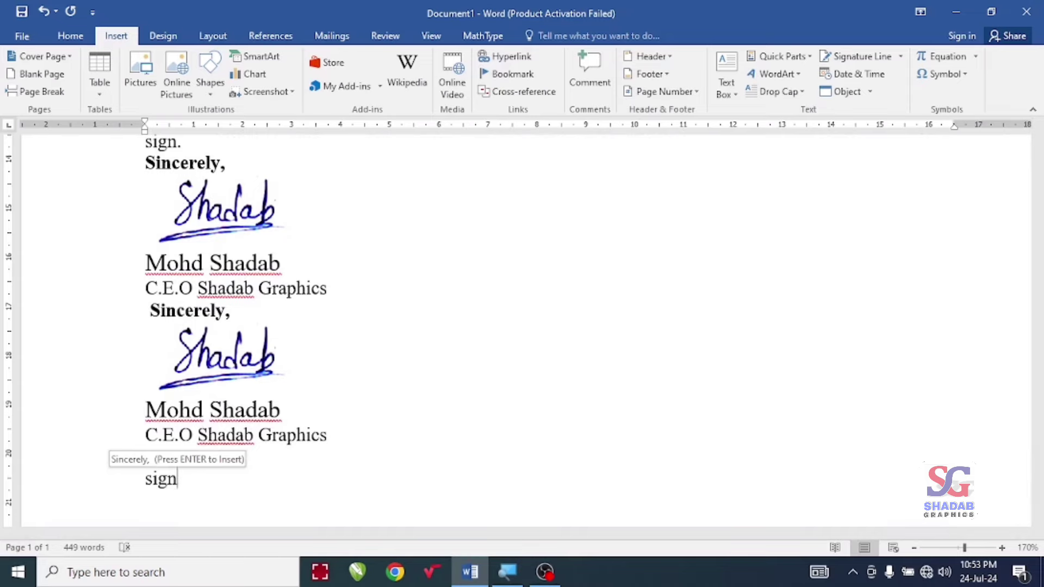
{"action": "key", "text": "Return"}
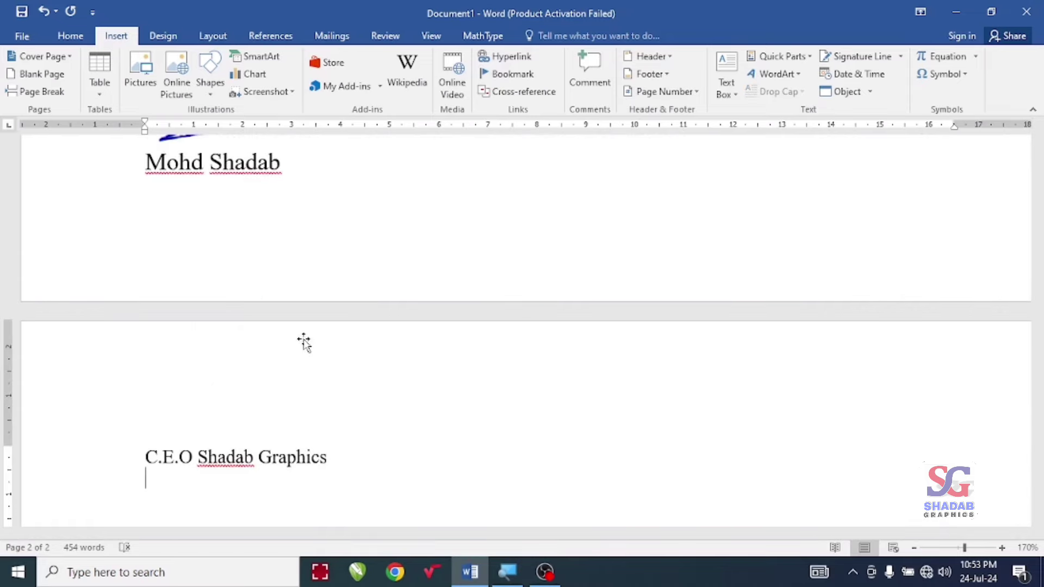
{"action": "scroll", "coordinate": [303, 343], "scroll_direction": "up", "scroll_amount": 2}
{"action": "scroll", "coordinate": [299, 315], "scroll_direction": "up", "scroll_amount": 2}
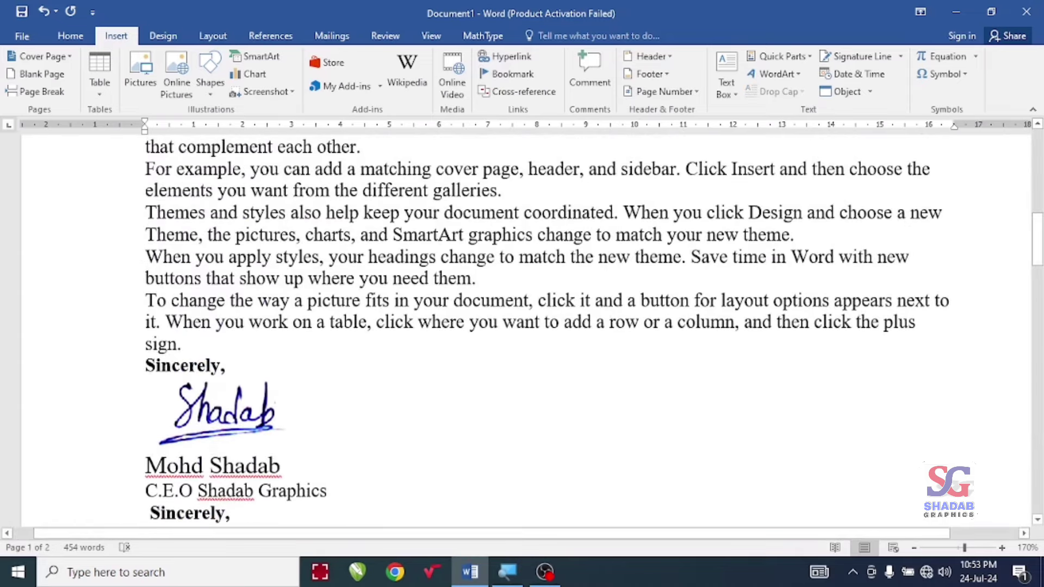
{"action": "scroll", "coordinate": [490, 327], "scroll_direction": "up", "scroll_amount": 4}
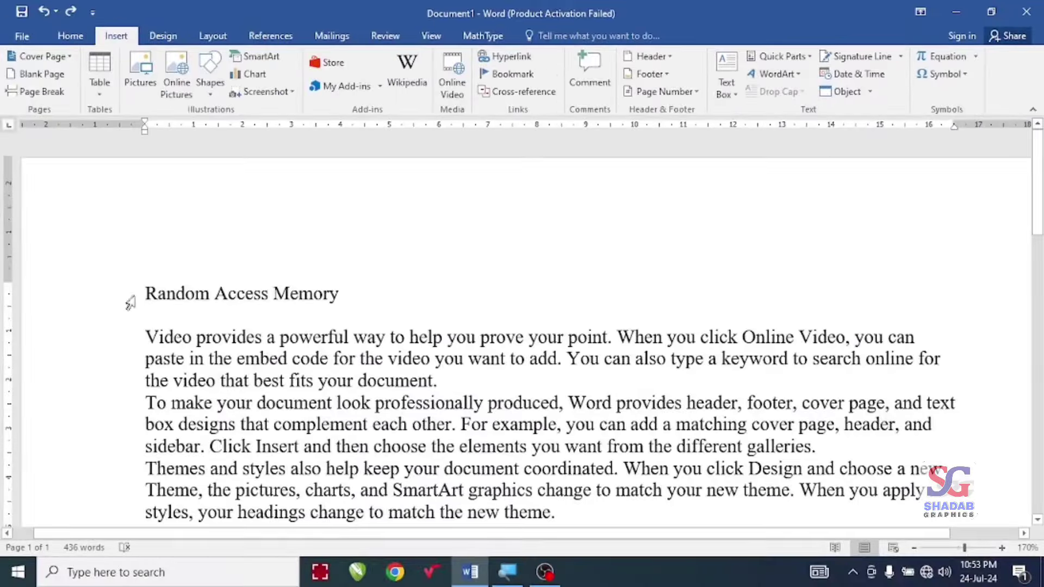
Try turning the whole Random Access Memory heading into purple WordArt, then undo it
{"action": "left_click_drag", "start_coordinate": [146, 294], "coordinate": [327, 294]}
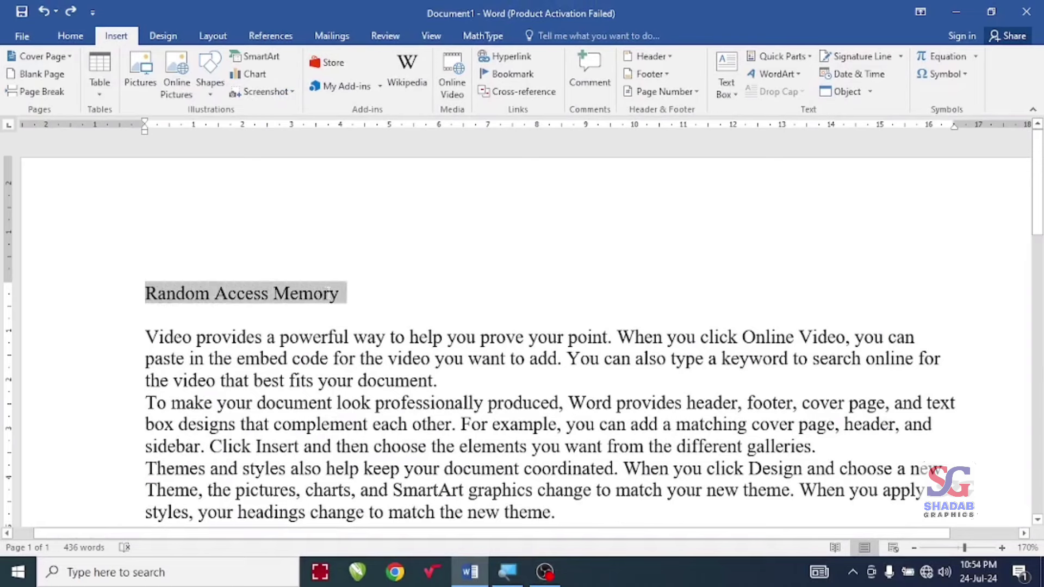
{"action": "left_click", "coordinate": [799, 75]}
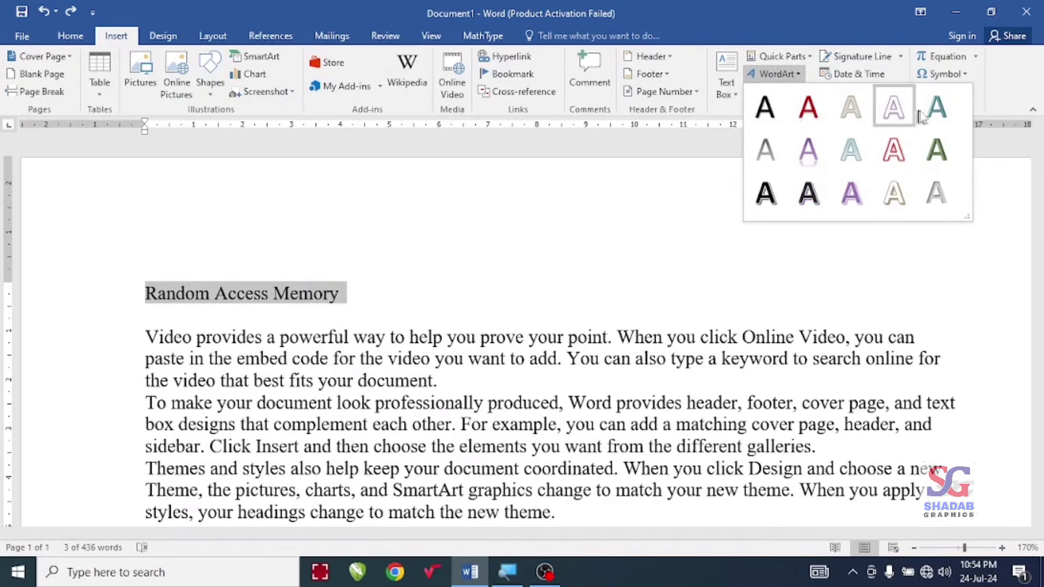
{"action": "left_click", "coordinate": [808, 161]}
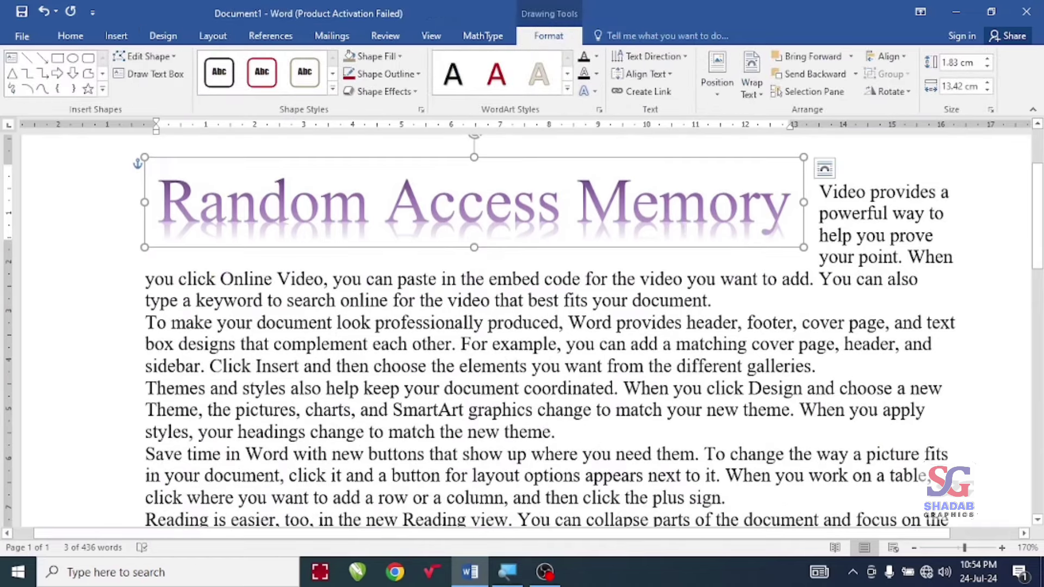
{"action": "key", "text": "ctrl+z"}
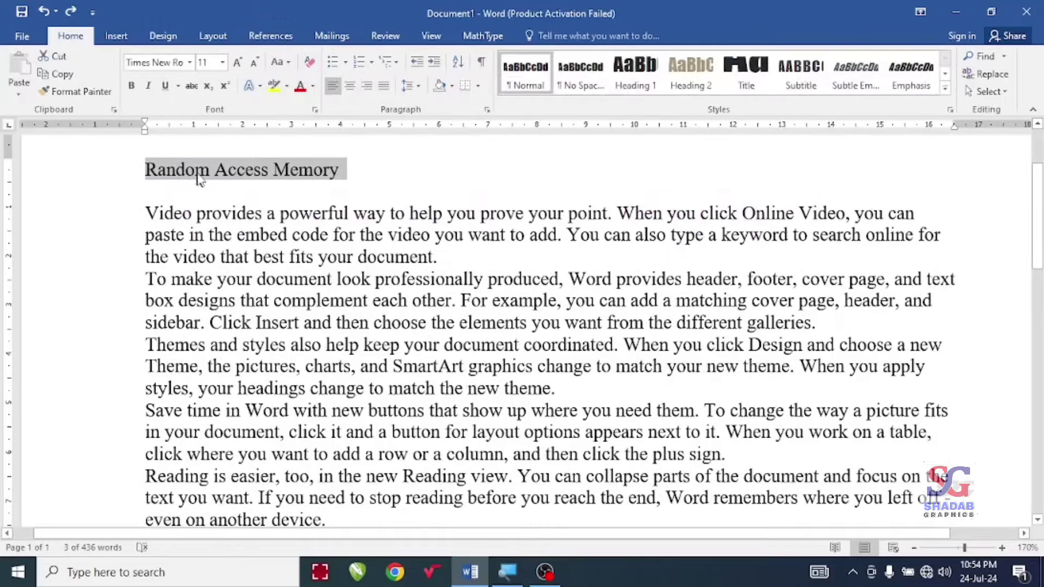
{"action": "left_click", "coordinate": [209, 169]}
Make the word 'Random' purple gradient WordArt and shrink its font size two steps
{"action": "key", "text": "ctrl+shift+Left"}
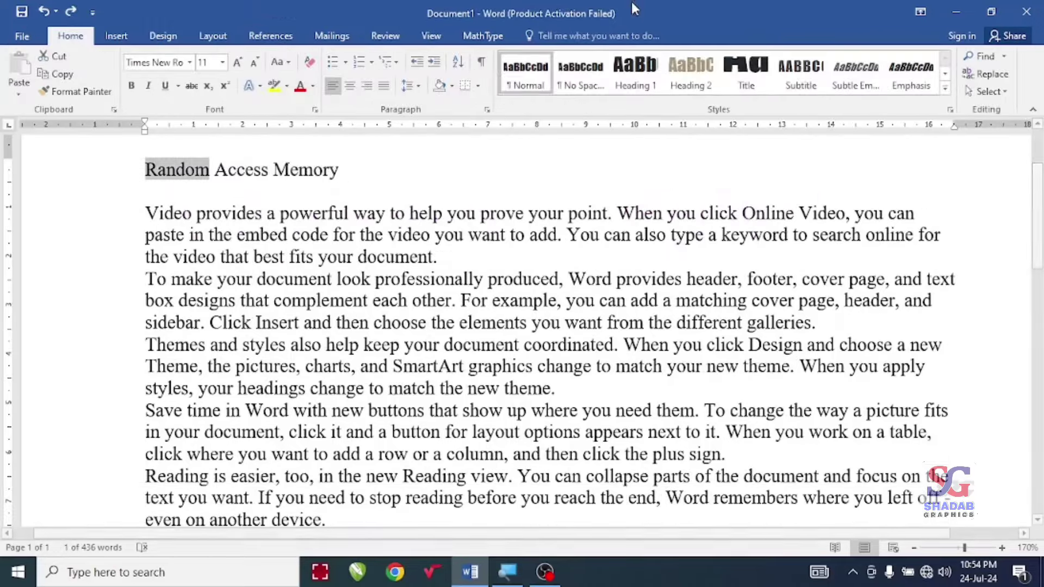
{"action": "left_click", "coordinate": [116, 36]}
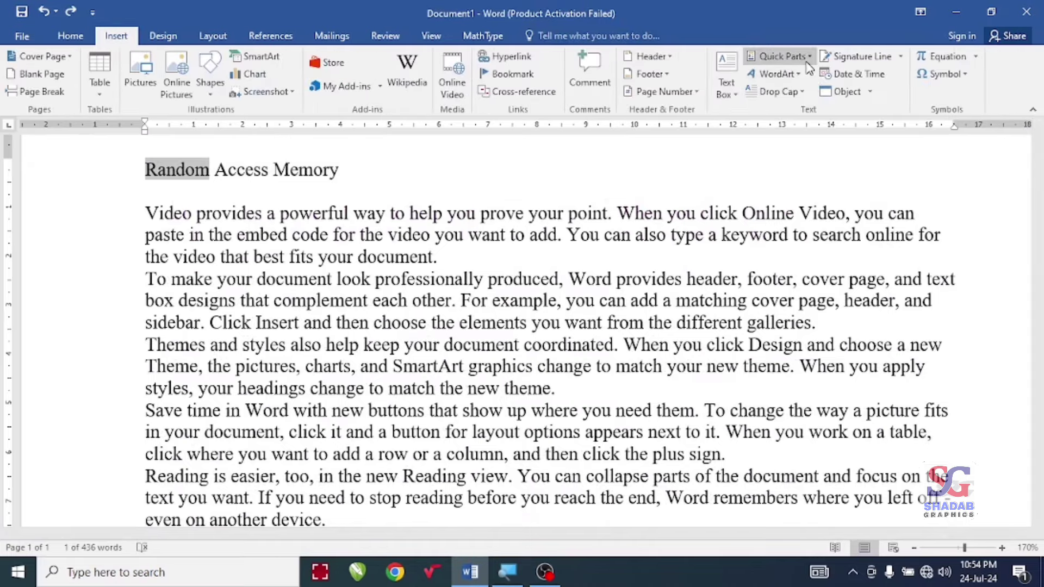
{"action": "left_click", "coordinate": [775, 73]}
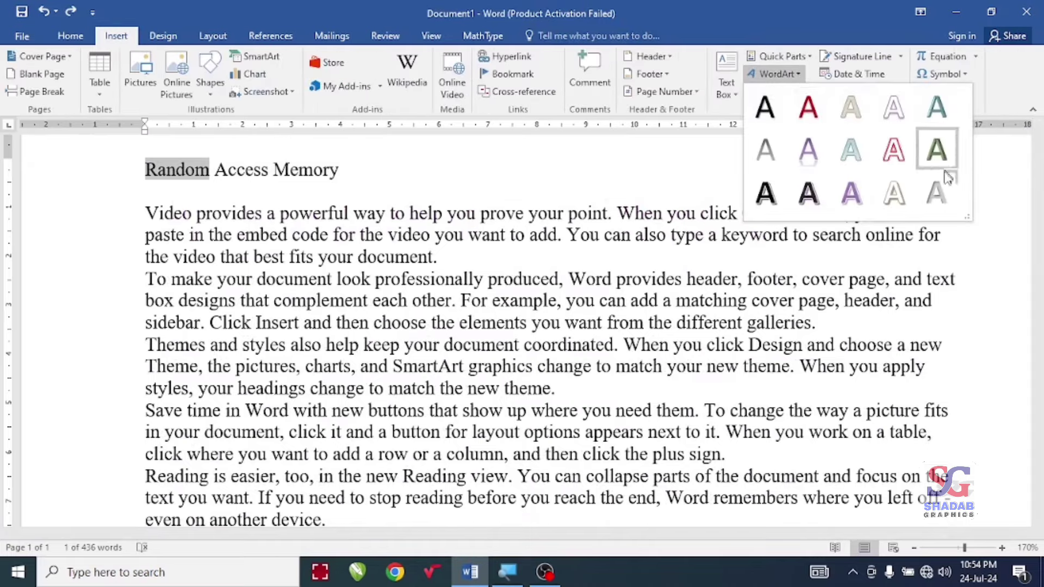
{"action": "left_click", "coordinate": [851, 193]}
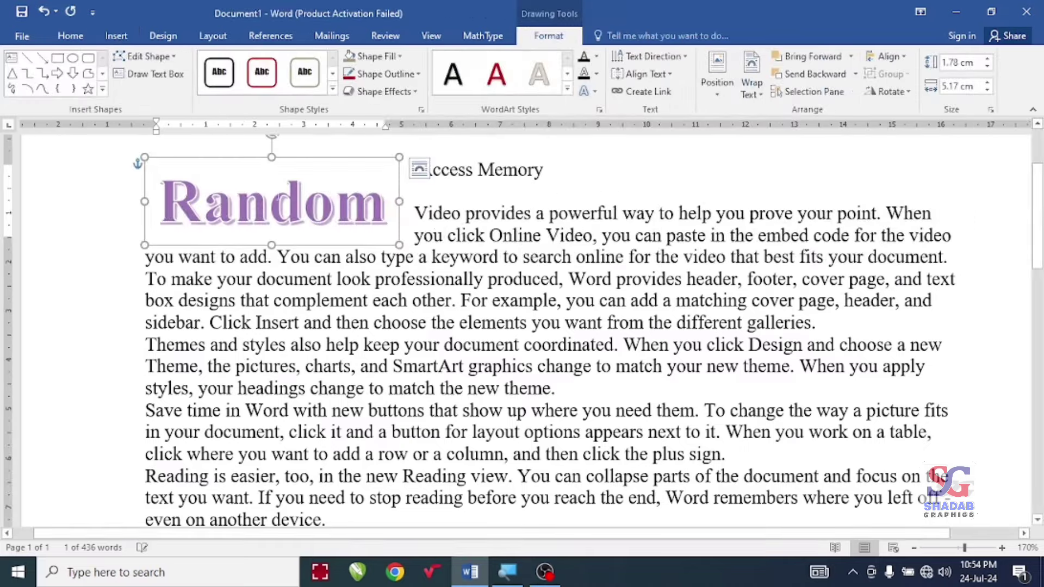
{"action": "left_click", "coordinate": [493, 173]}
{"action": "double_click", "coordinate": [185, 216]}
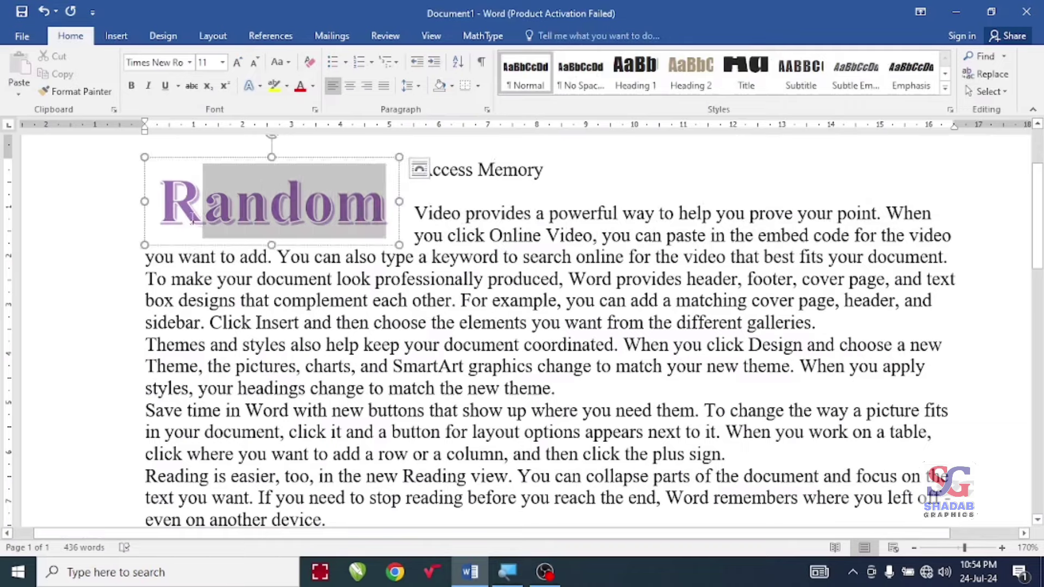
{"action": "key", "text": "ctrl+shift+comma"}
{"action": "key", "text": "ctrl+shift+comma"}
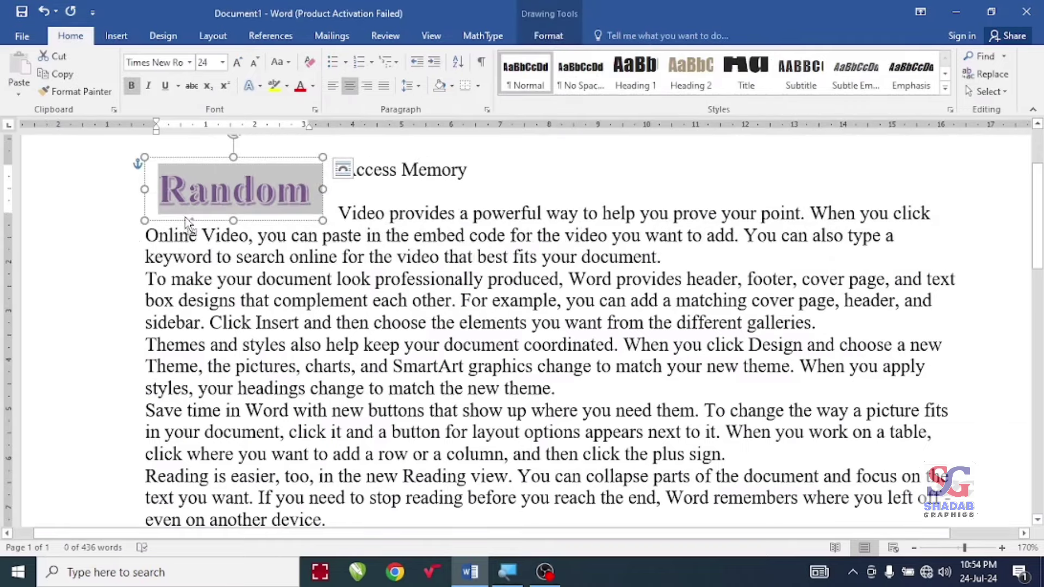
{"action": "key", "text": "ctrl+shift+comma"}
{"action": "key", "text": "ctrl+shift+comma"}
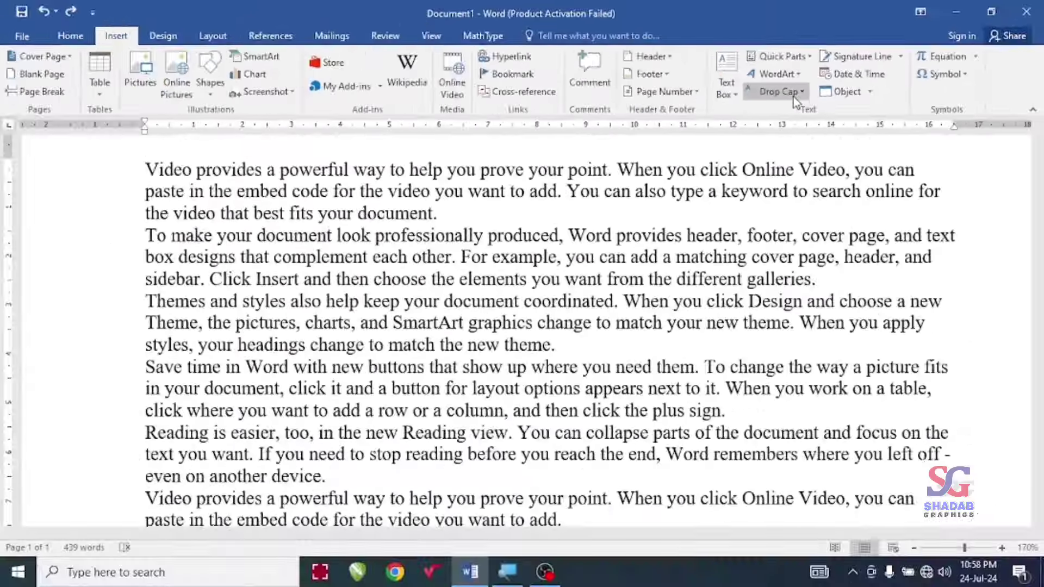
Give the first paragraph's V a Dropped drop cap, preview In margin, then settle on Dropped
{"action": "left_click", "coordinate": [794, 97]}
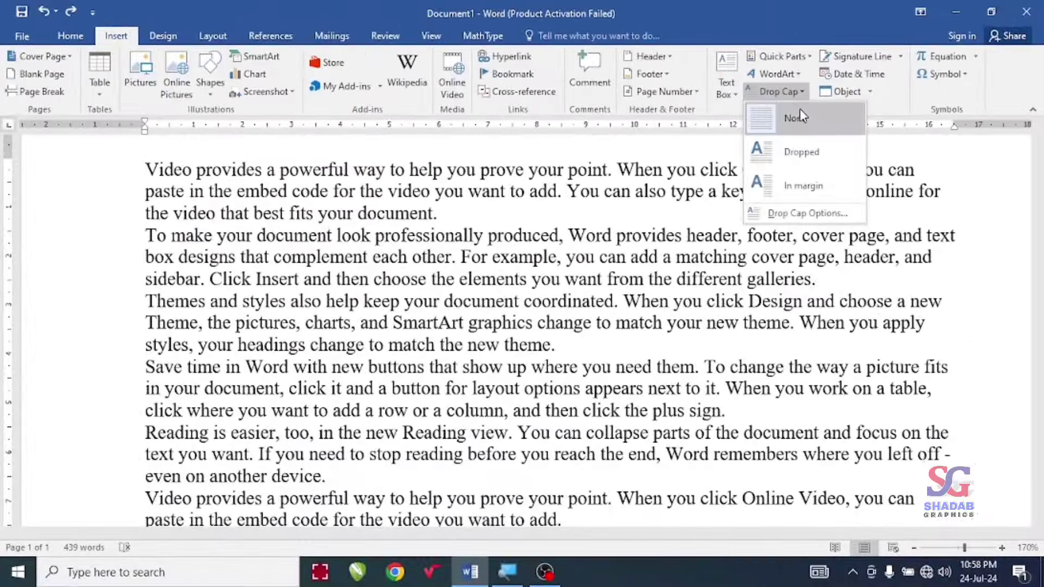
{"action": "left_click", "coordinate": [796, 158]}
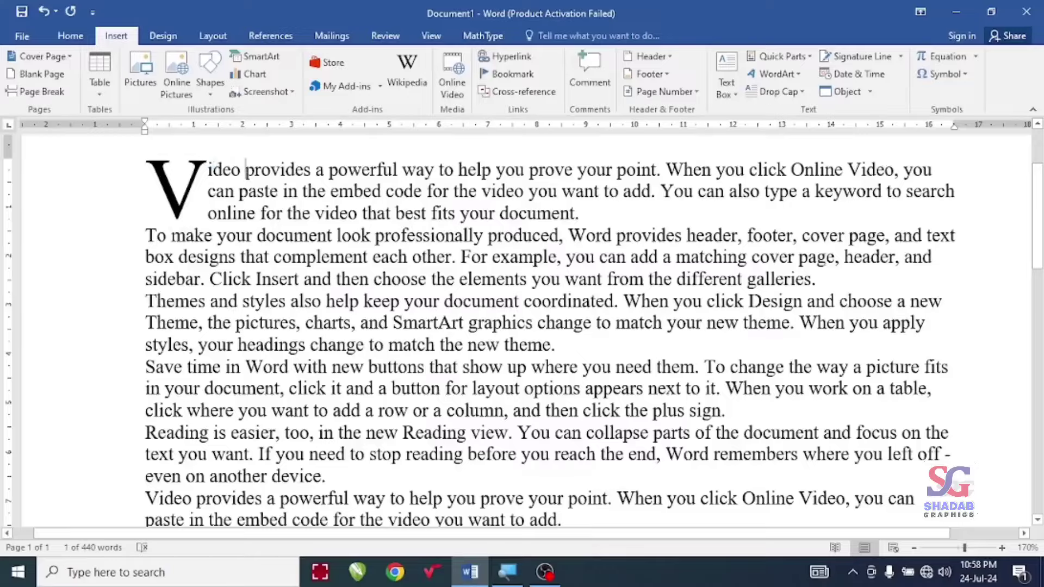
{"action": "left_click", "coordinate": [778, 91]}
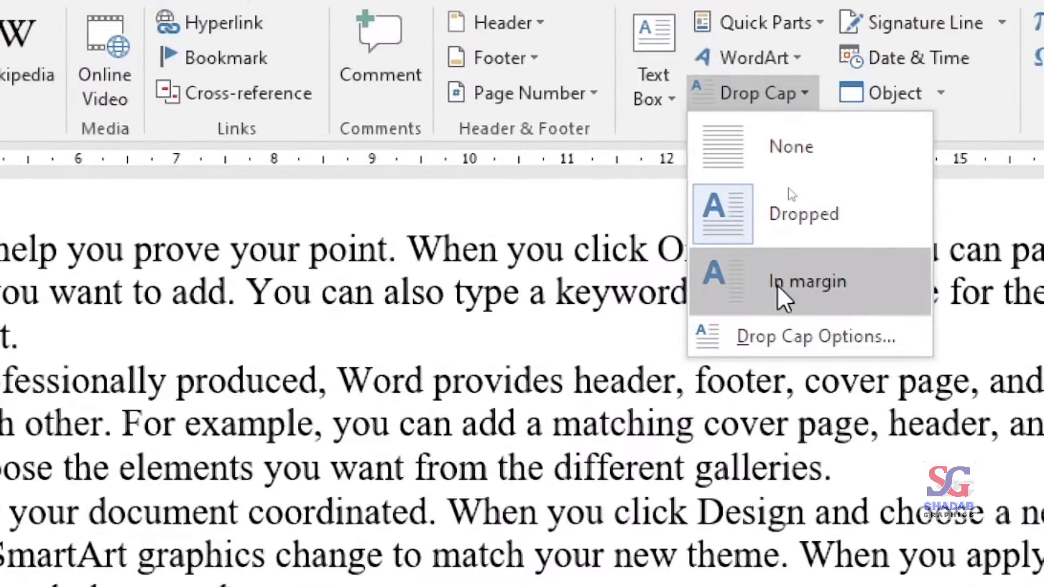
{"action": "key", "text": "Escape"}
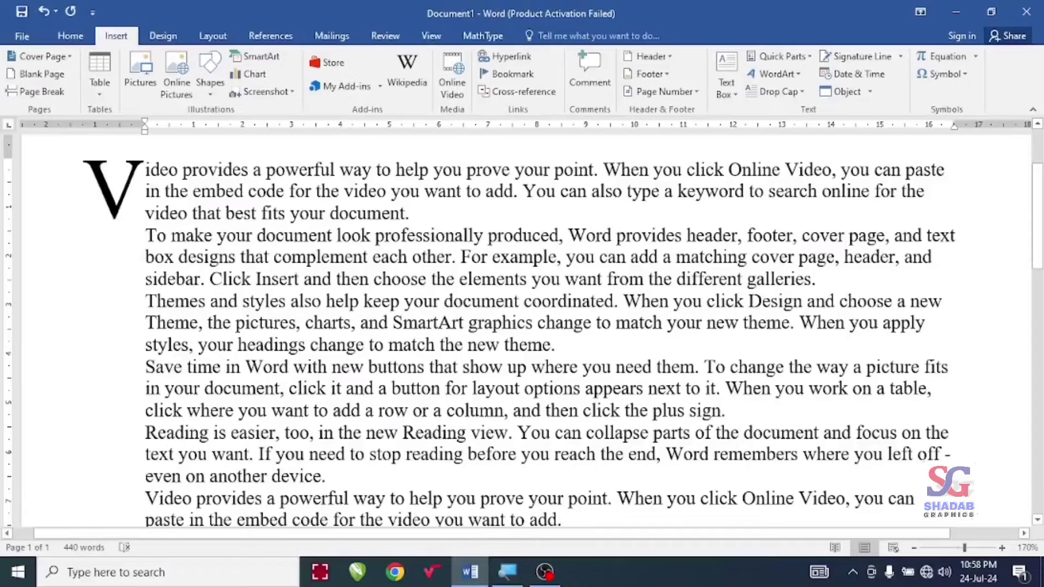
{"action": "left_click", "coordinate": [772, 93]}
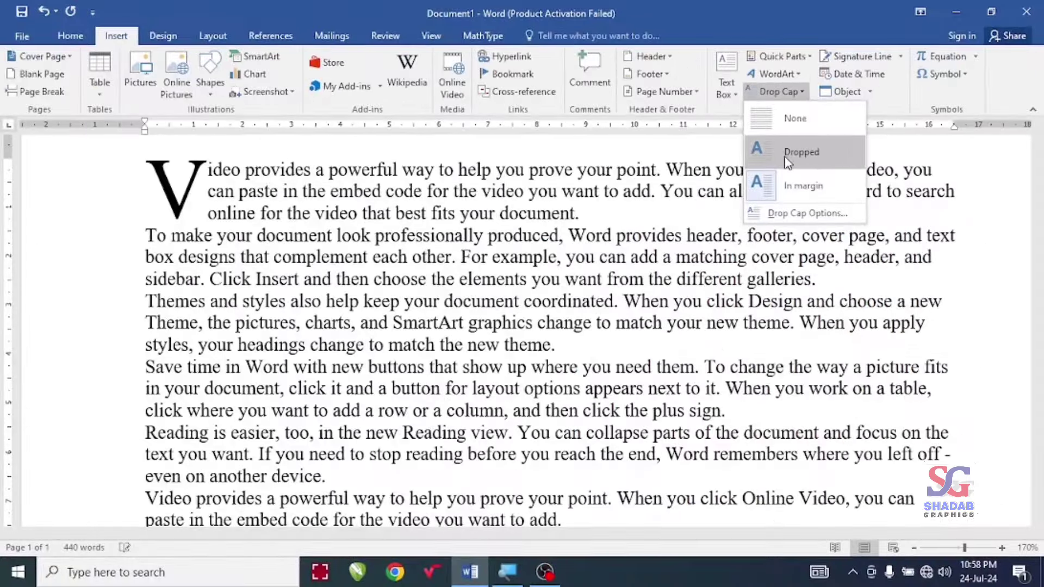
{"action": "left_click", "coordinate": [787, 155]}
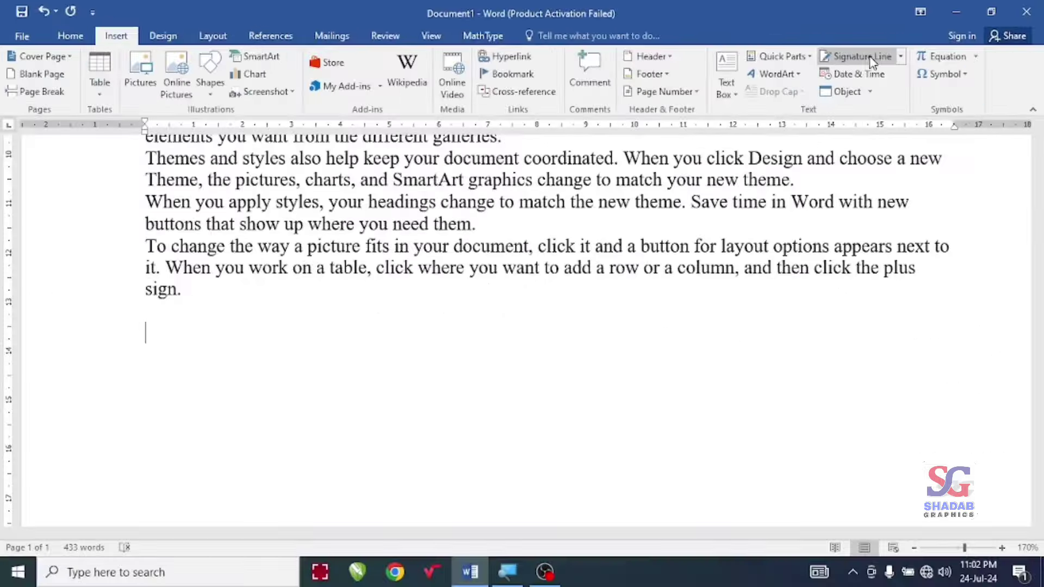
{"action": "left_click", "coordinate": [874, 65]}
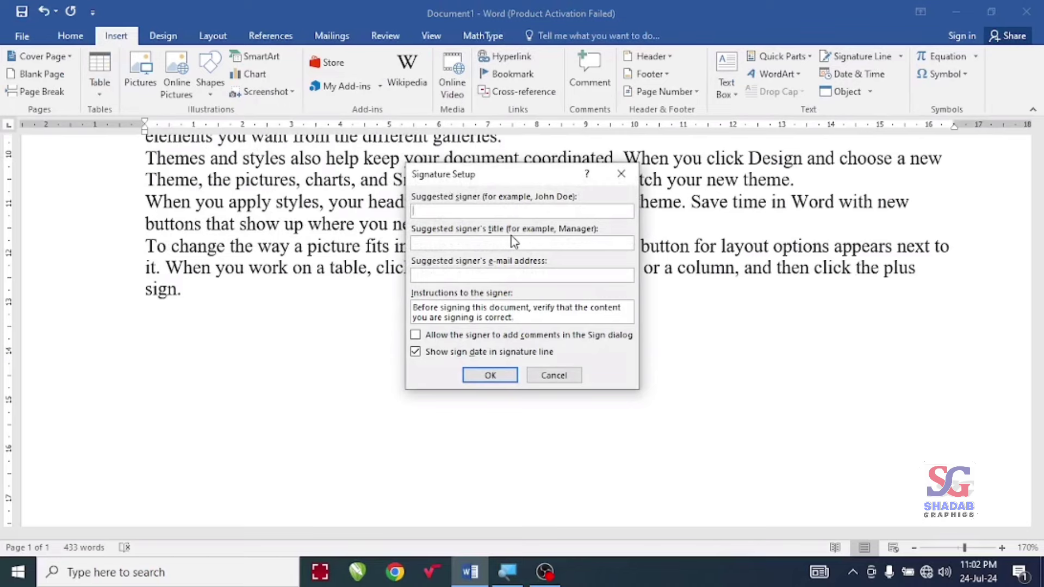
{"action": "type", "text": "Mohd Shadab"}
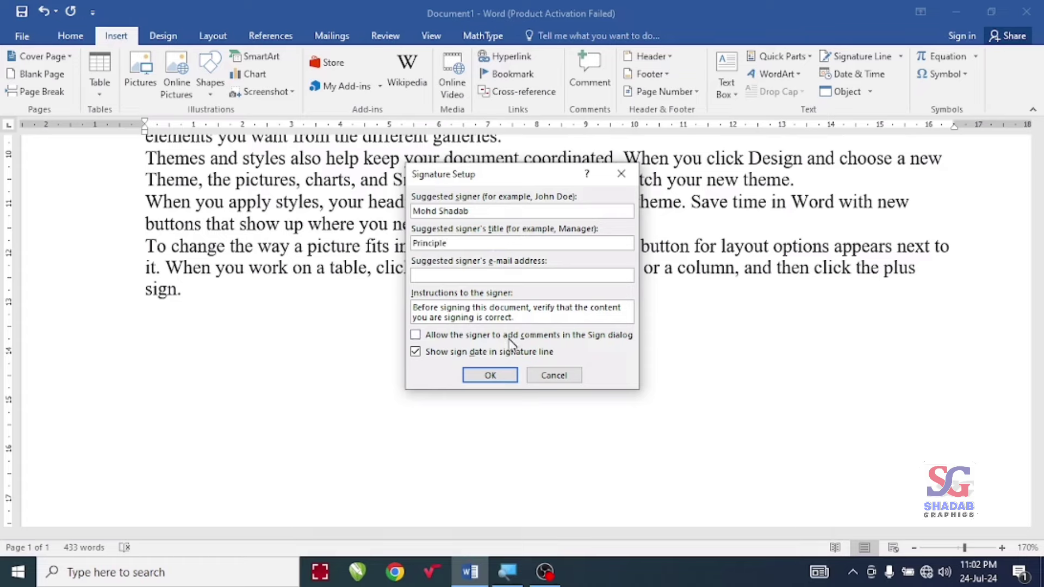
{"action": "left_click", "coordinate": [491, 375]}
{"action": "scroll", "coordinate": [209, 378], "scroll_direction": "down", "scroll_amount": 1}
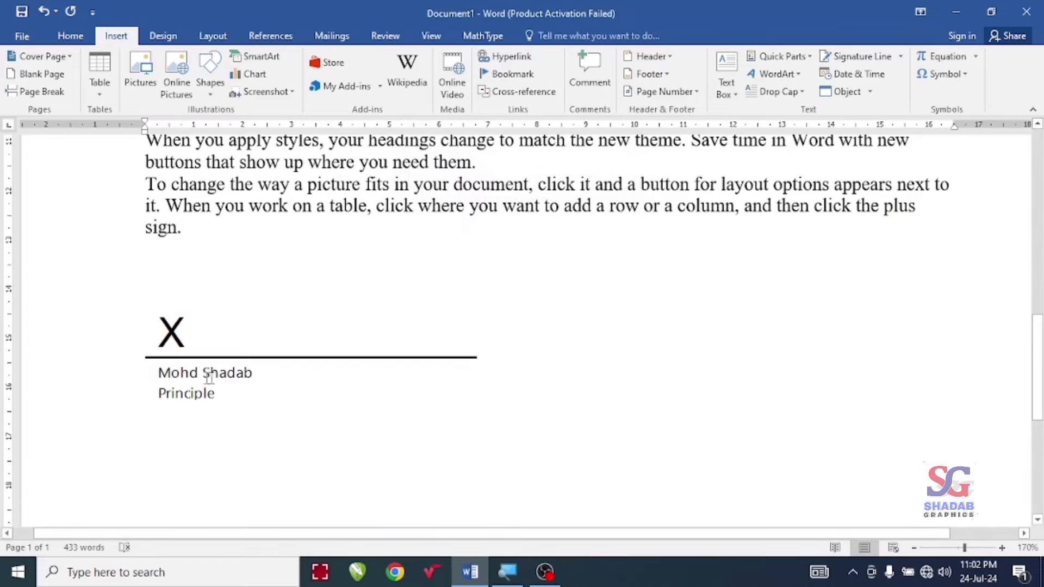
{"action": "left_click", "coordinate": [237, 384]}
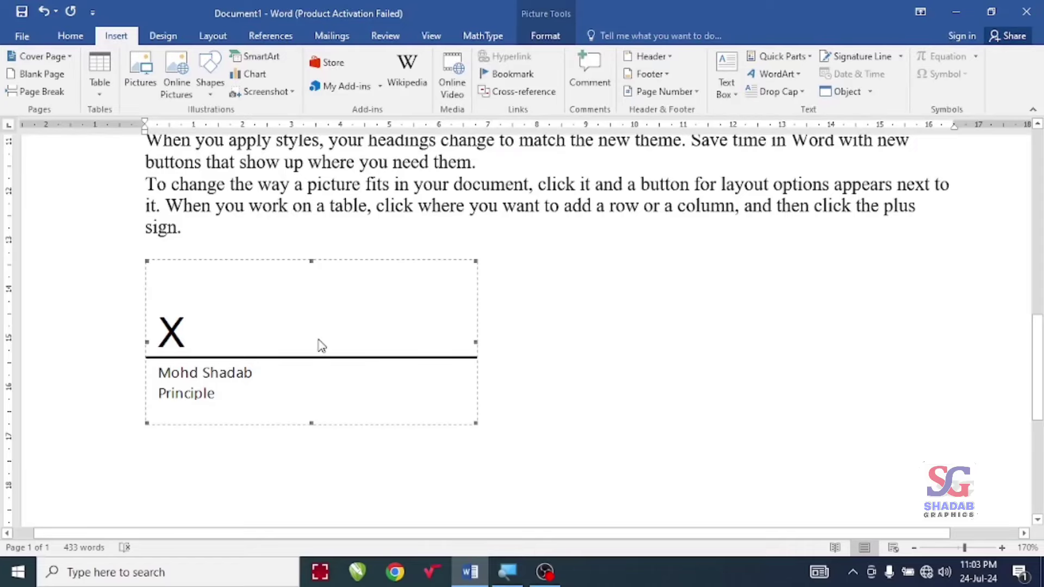
{"action": "key", "text": "ctrl+z"}
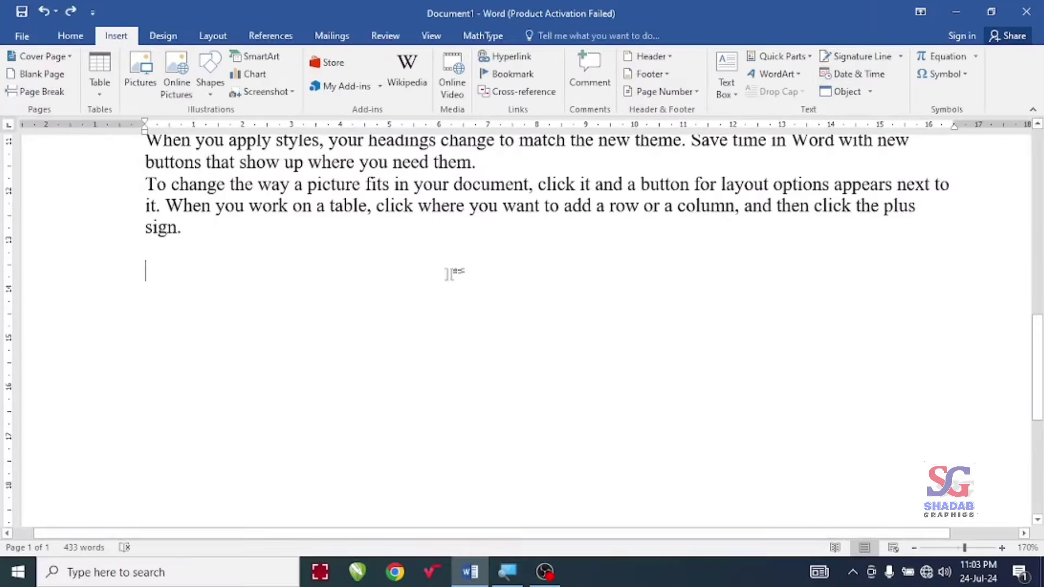
Insert the current date and time in the '24-Jul-24 11:03:34 PM' format with seconds
{"action": "scroll", "coordinate": [451, 275], "scroll_direction": "down", "scroll_amount": 4, "text": "ctrl"}
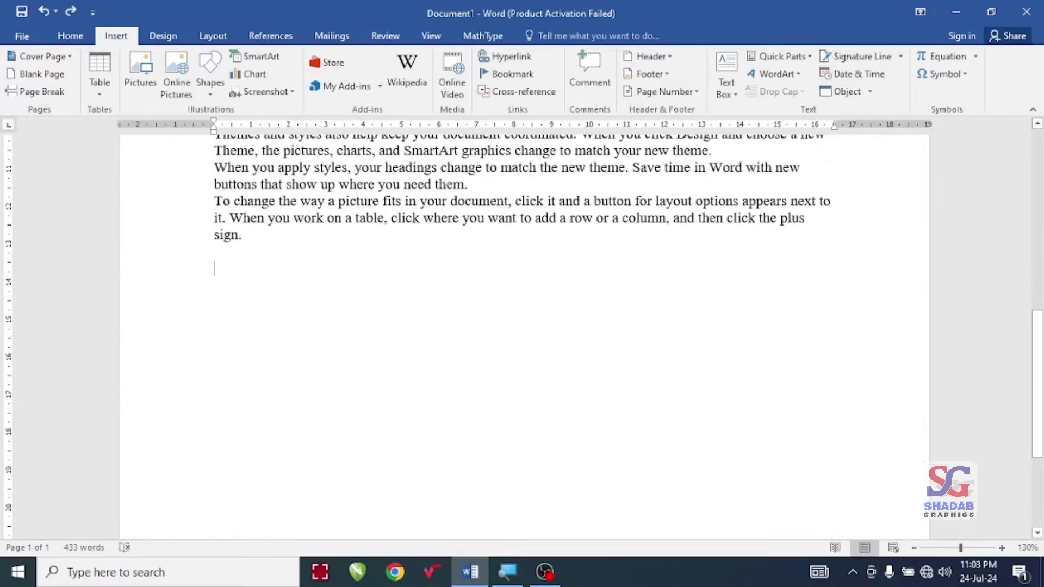
{"action": "scroll", "coordinate": [229, 278], "scroll_direction": "up", "scroll_amount": 3}
{"action": "scroll", "coordinate": [228, 277], "scroll_direction": "down", "scroll_amount": 3}
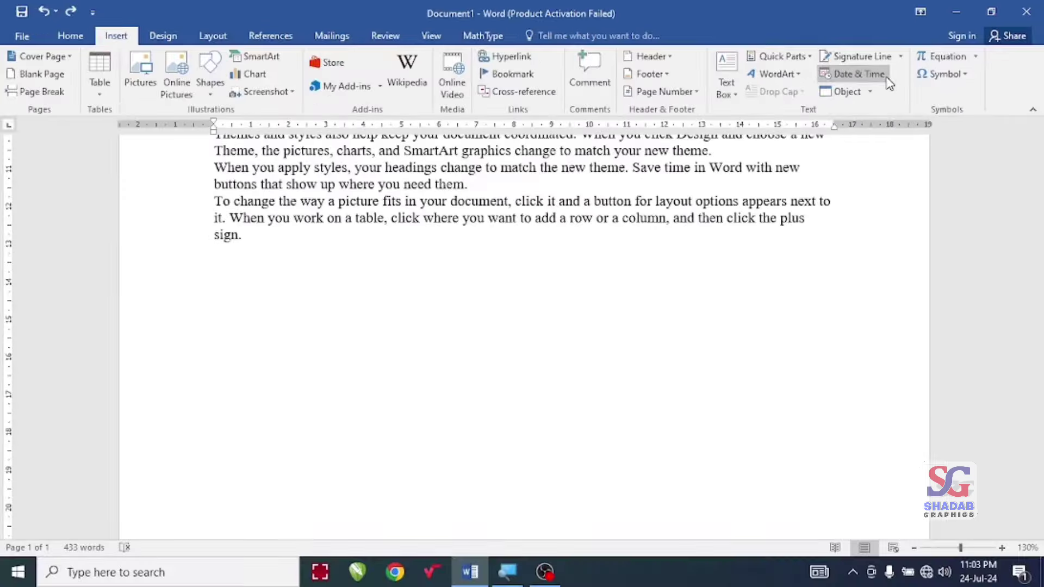
{"action": "left_click", "coordinate": [886, 79]}
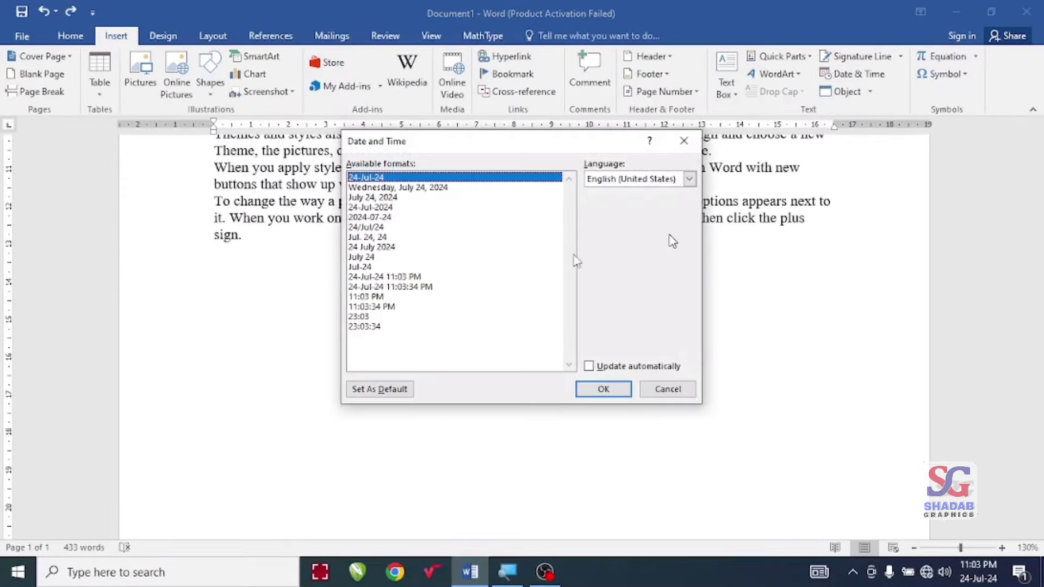
{"action": "left_click", "coordinate": [363, 248]}
{"action": "left_click", "coordinate": [390, 287]}
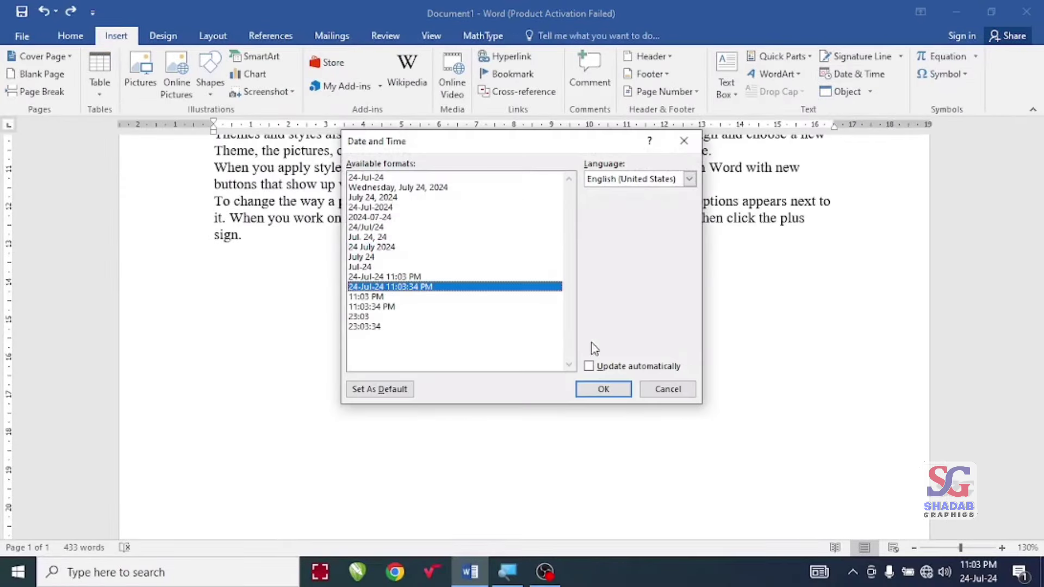
{"action": "left_click", "coordinate": [605, 389]}
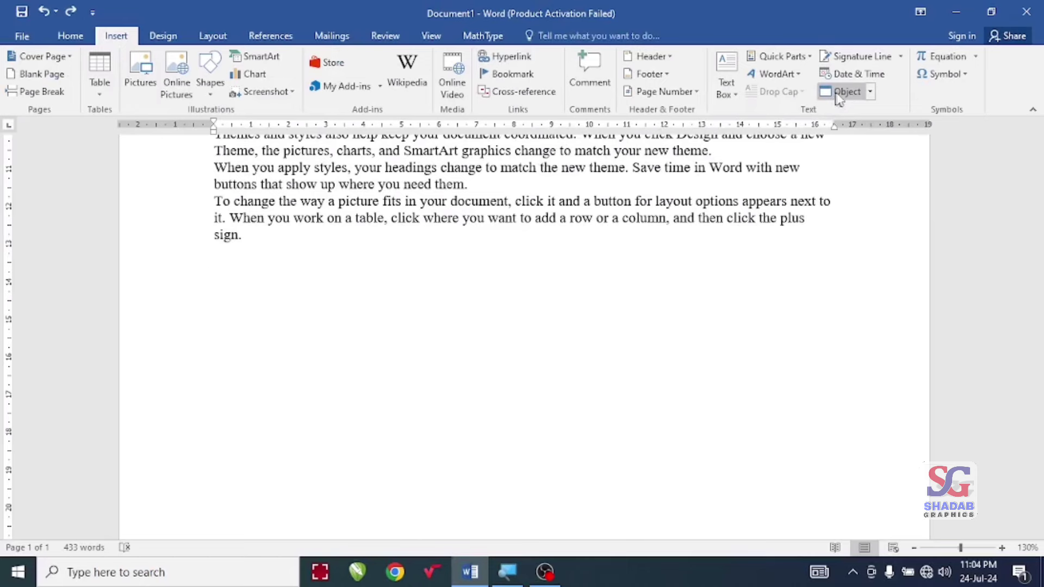
Insert a new Bitmap Image object below the last paragraph, opening it in Paint
{"action": "left_click", "coordinate": [837, 97]}
{"action": "scroll", "coordinate": [411, 229], "scroll_direction": "down", "scroll_amount": 1}
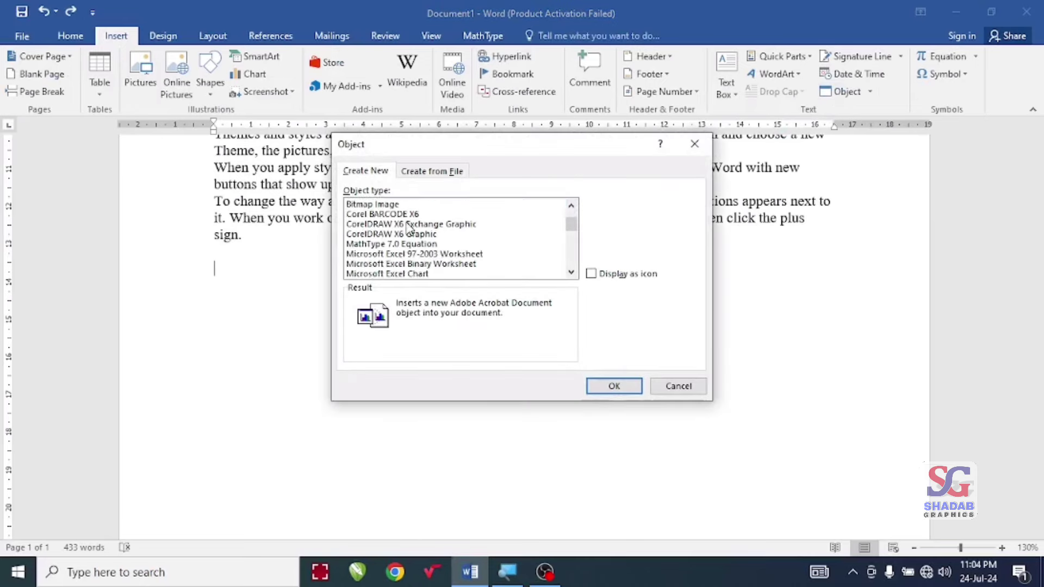
{"action": "scroll", "coordinate": [410, 228], "scroll_direction": "up", "scroll_amount": 1}
{"action": "left_click", "coordinate": [448, 215]}
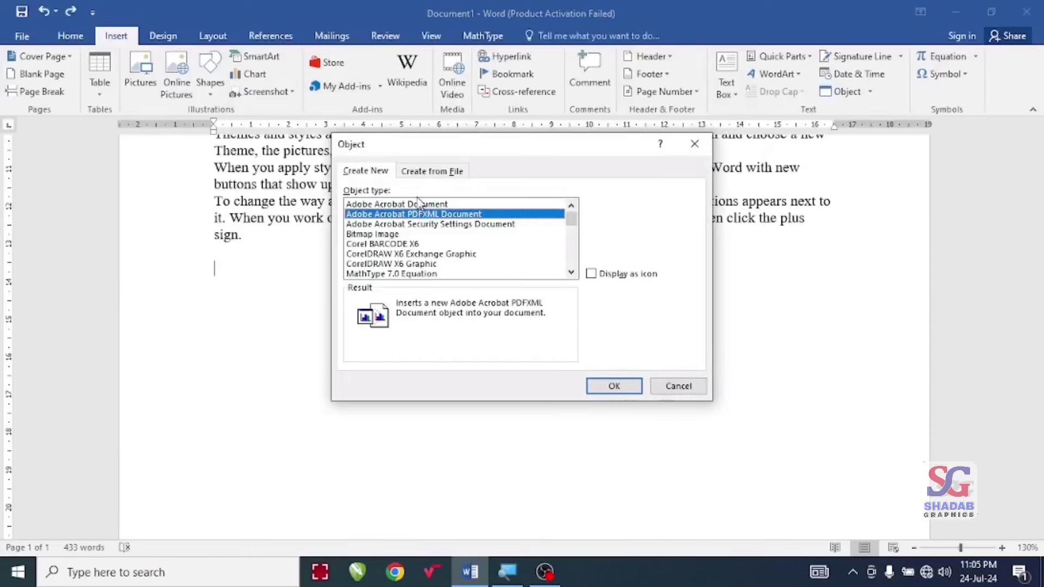
{"action": "left_click", "coordinate": [414, 227]}
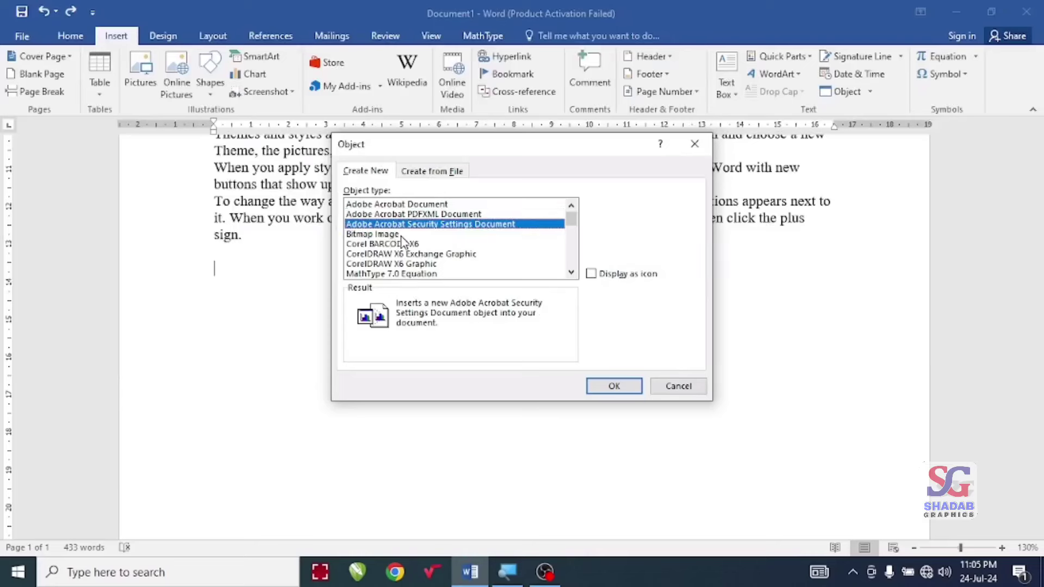
{"action": "left_click", "coordinate": [363, 235]}
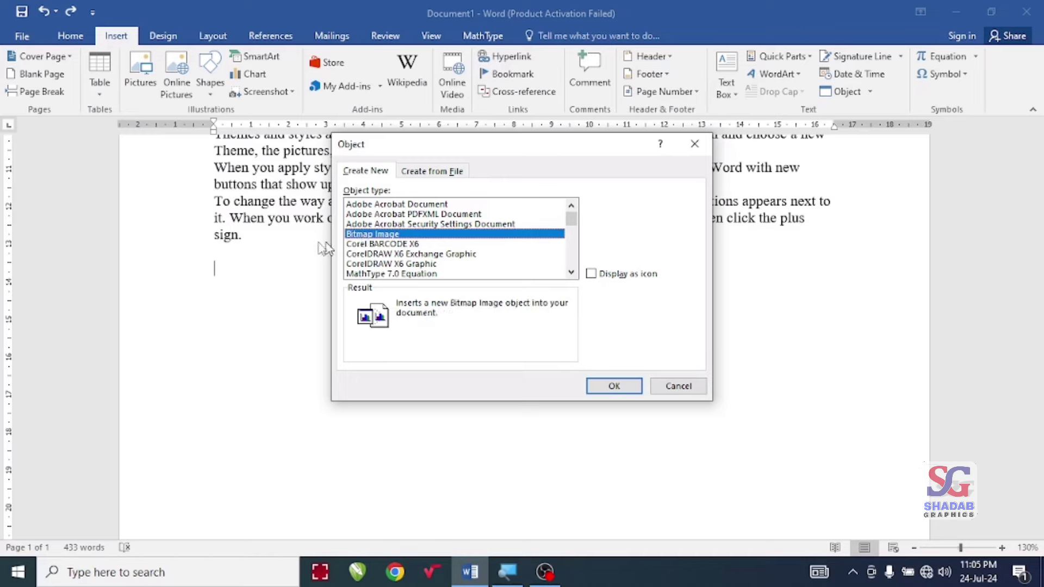
{"action": "left_click", "coordinate": [624, 386]}
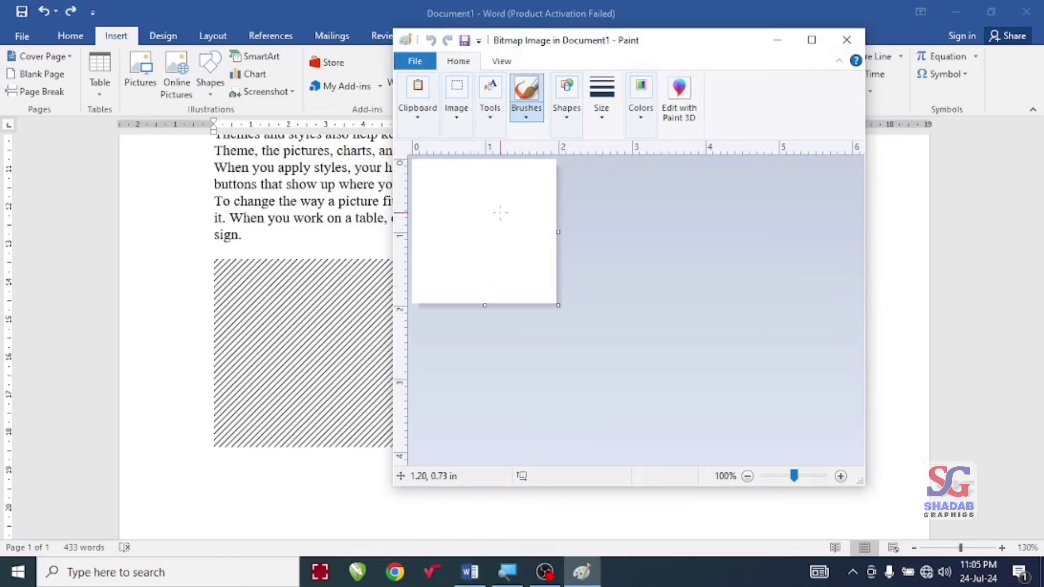
Draw an oval, fill it solid red in Paint, and return to the document
{"action": "left_click", "coordinate": [570, 119]}
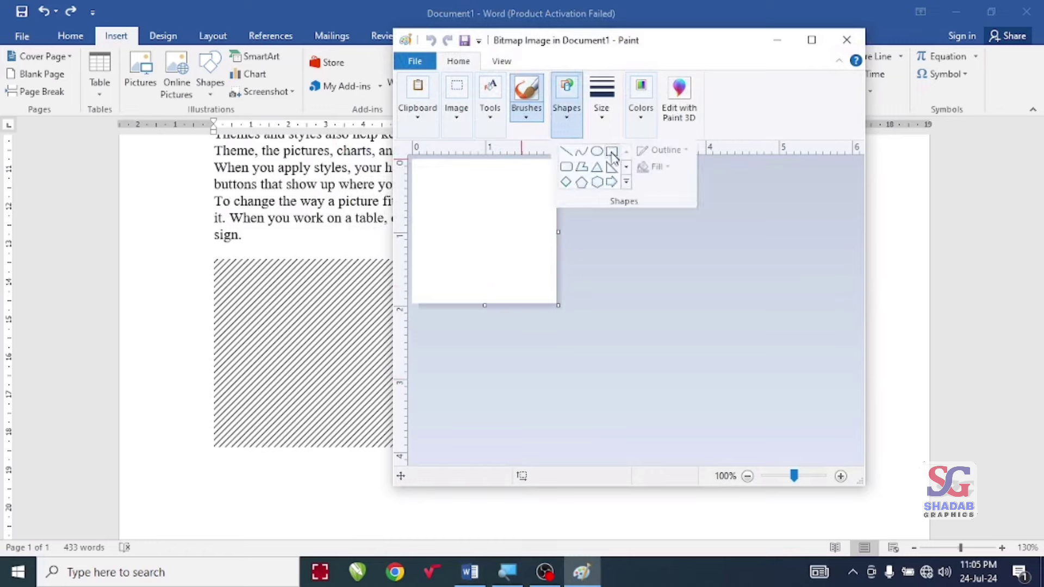
{"action": "left_click", "coordinate": [598, 153]}
{"action": "left_click_drag", "start_coordinate": [431, 197], "coordinate": [521, 245]}
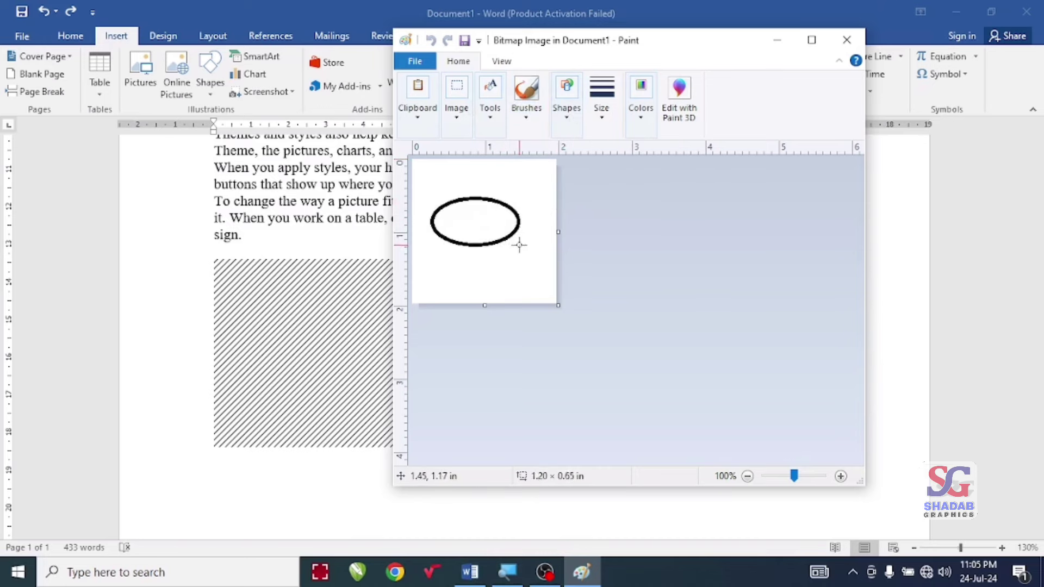
{"action": "left_click", "coordinate": [640, 103]}
{"action": "left_click", "coordinate": [754, 150]}
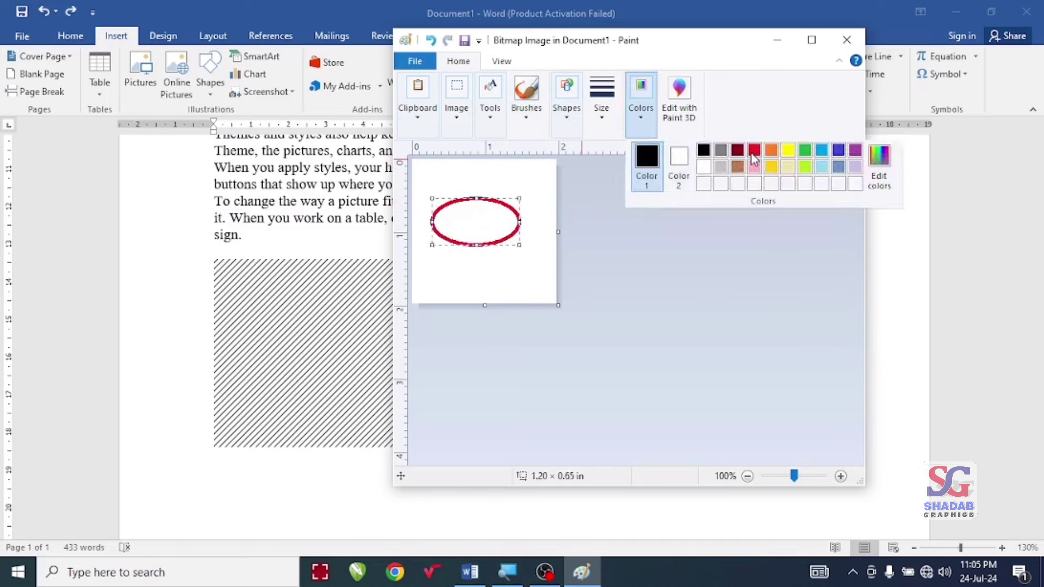
{"action": "left_click", "coordinate": [490, 106]}
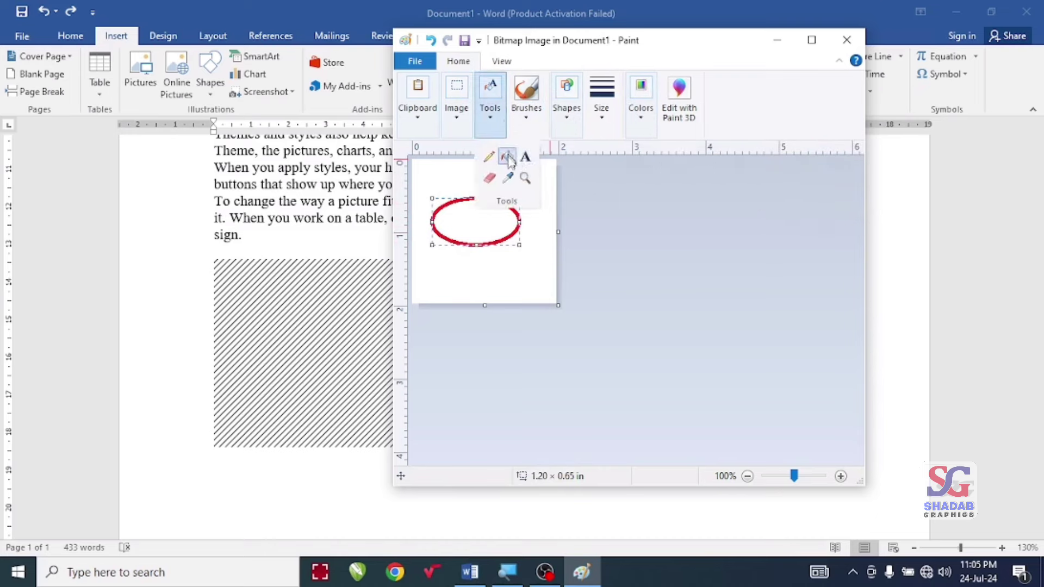
{"action": "left_click", "coordinate": [507, 157]}
{"action": "left_click", "coordinate": [469, 216]}
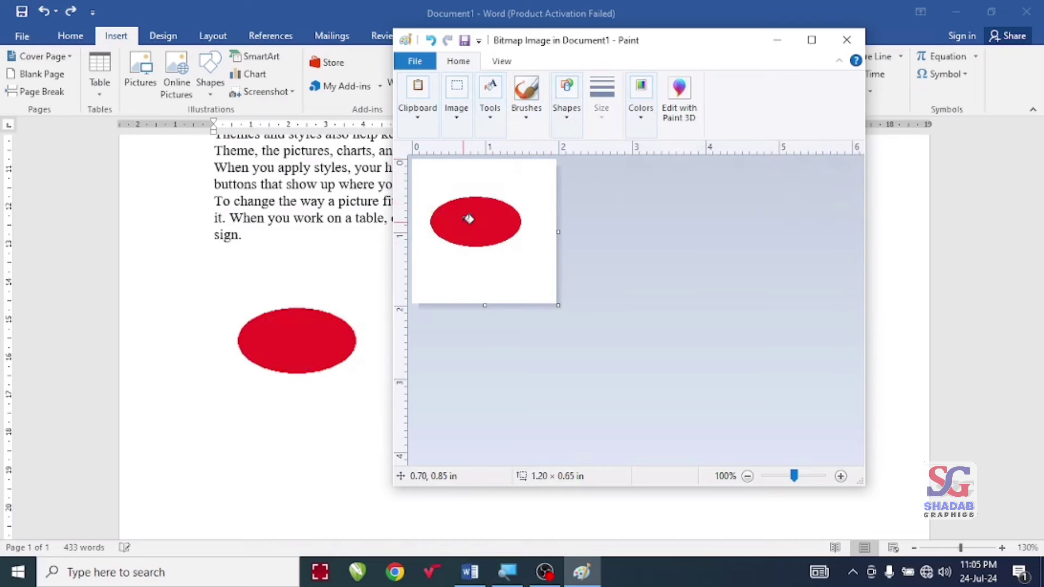
{"action": "left_click", "coordinate": [847, 40]}
{"action": "left_click", "coordinate": [294, 328]}
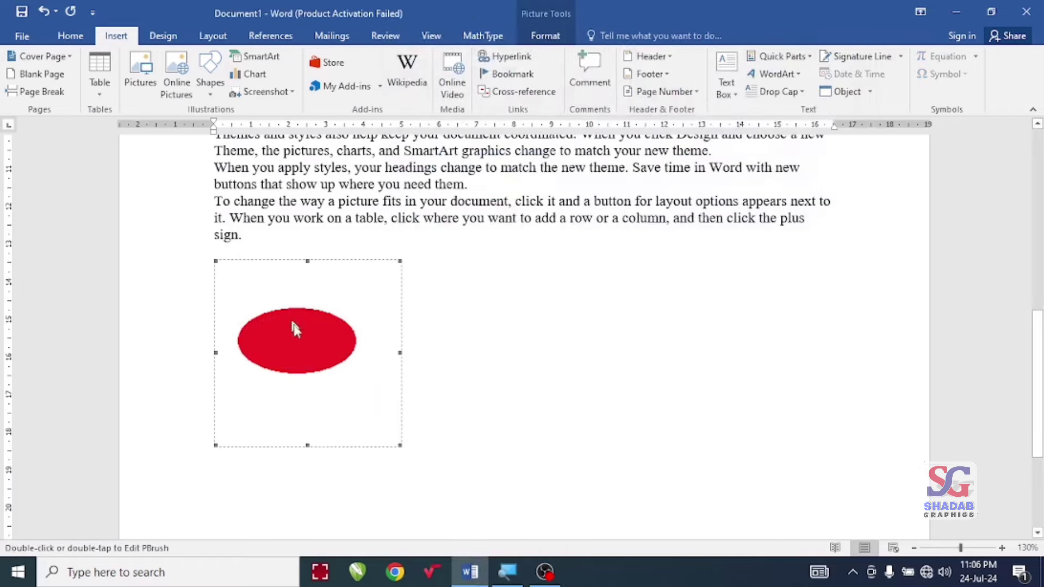
{"action": "left_click", "coordinate": [431, 239]}
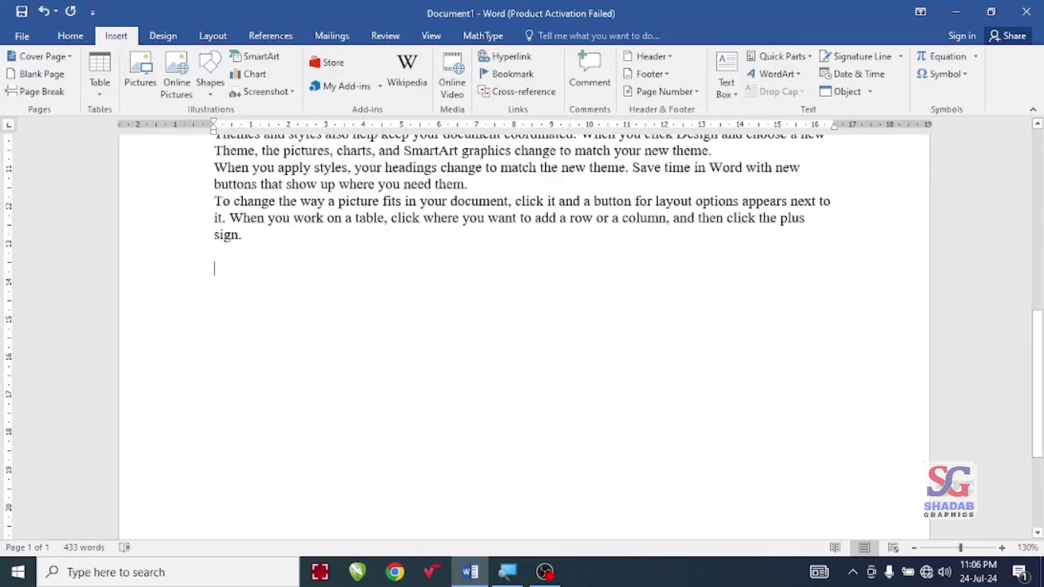
Insert a new blank equation from the Equation gallery, then reopen and close the gallery without choosing
{"action": "left_click", "coordinate": [977, 57]}
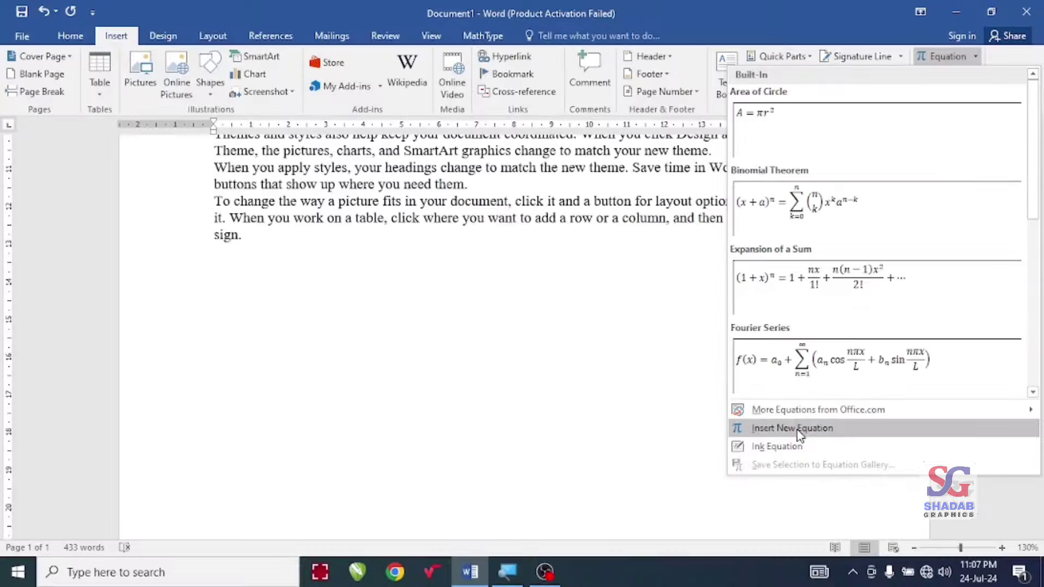
{"action": "left_click", "coordinate": [825, 430]}
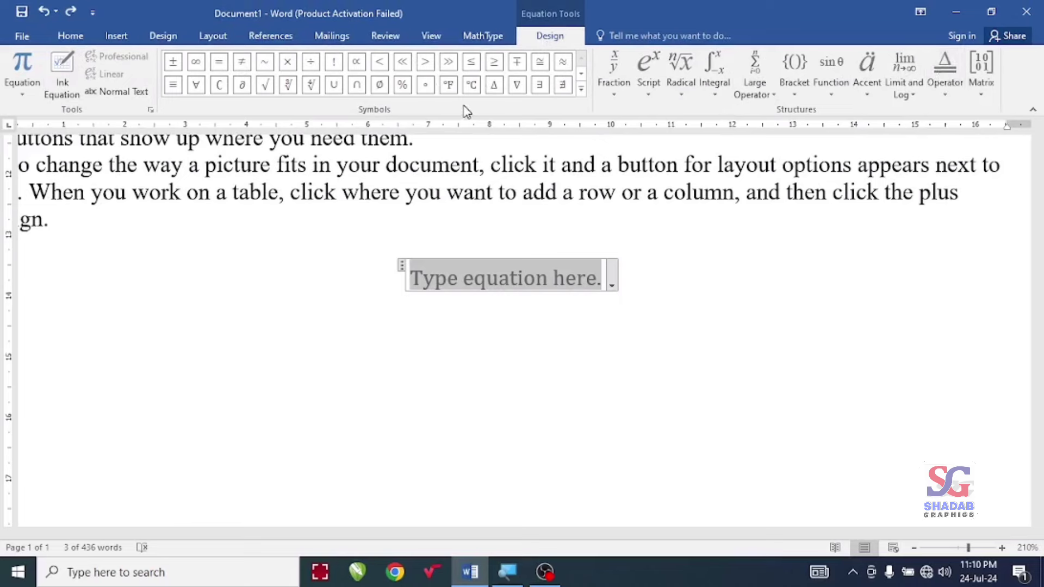
{"action": "left_click", "coordinate": [21, 98]}
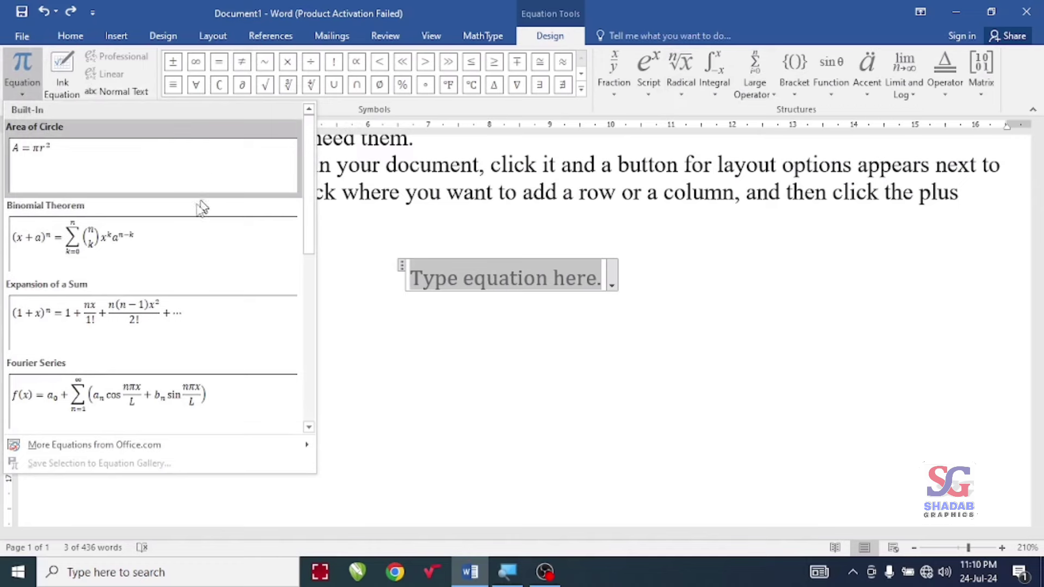
{"action": "scroll", "coordinate": [146, 289], "scroll_direction": "down", "scroll_amount": 5}
{"action": "scroll", "coordinate": [64, 247], "scroll_direction": "up", "scroll_amount": 3}
{"action": "scroll", "coordinate": [64, 248], "scroll_direction": "up", "scroll_amount": 2}
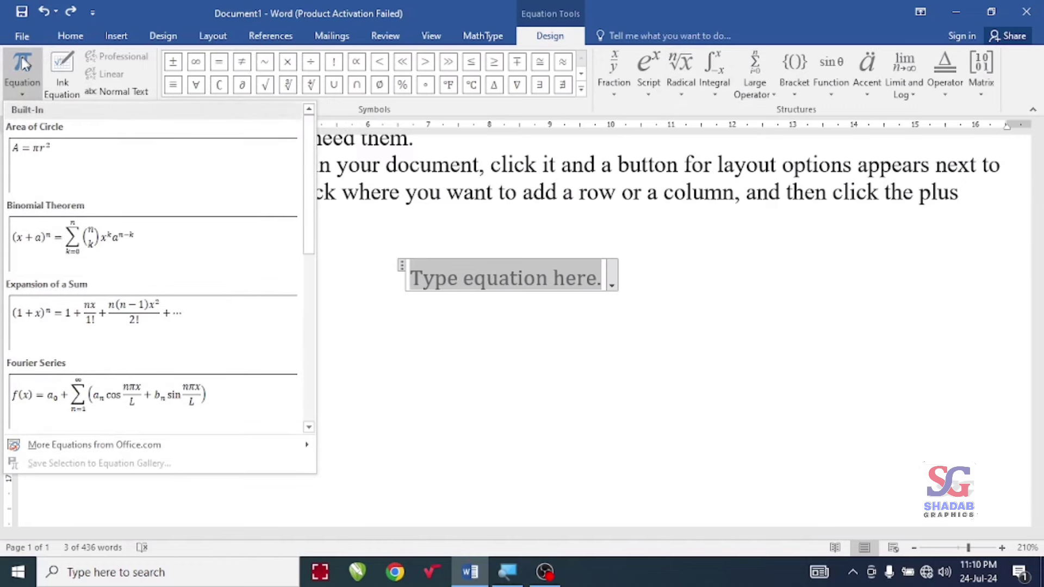
{"action": "left_click", "coordinate": [66, 79]}
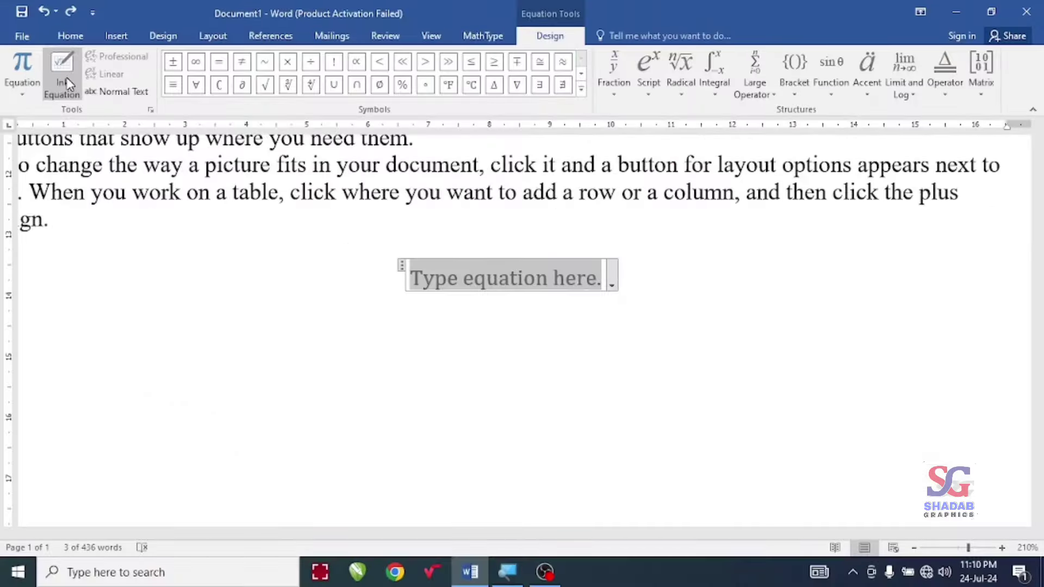
Handwrite a + b in the Ink Equation pad and insert it into the equation
{"action": "left_click", "coordinate": [65, 82]}
{"action": "left_click_drag", "start_coordinate": [720, 179], "coordinate": [712, 178]}
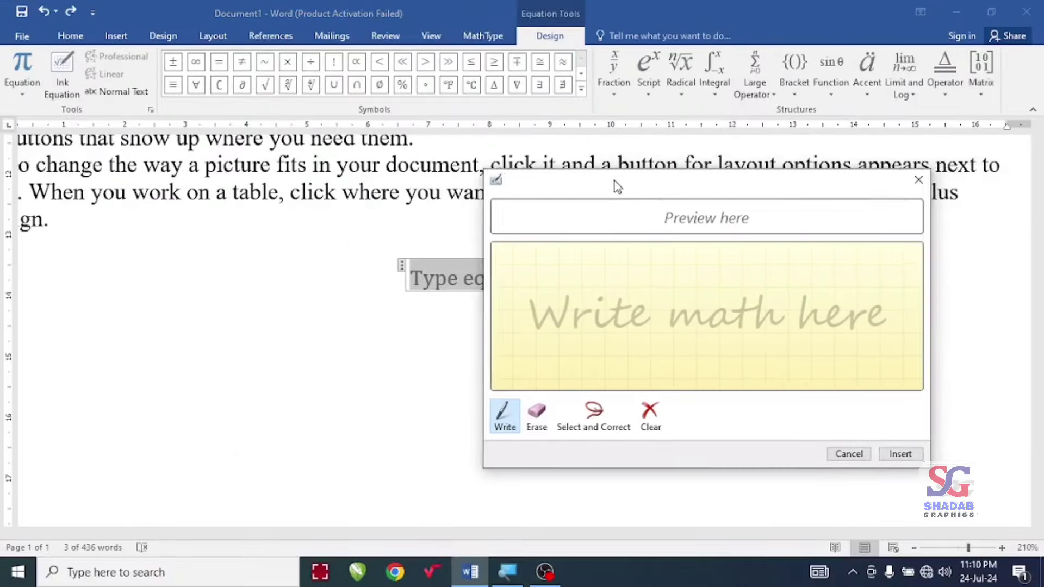
{"action": "mouse_move", "coordinate": [748, 314]}
{"action": "left_mouse_down"}
{"action": "mouse_move", "coordinate": [723, 305]}
{"action": "mouse_move", "coordinate": [731, 347]}
{"action": "mouse_move", "coordinate": [765, 353]}
{"action": "left_mouse_up"}
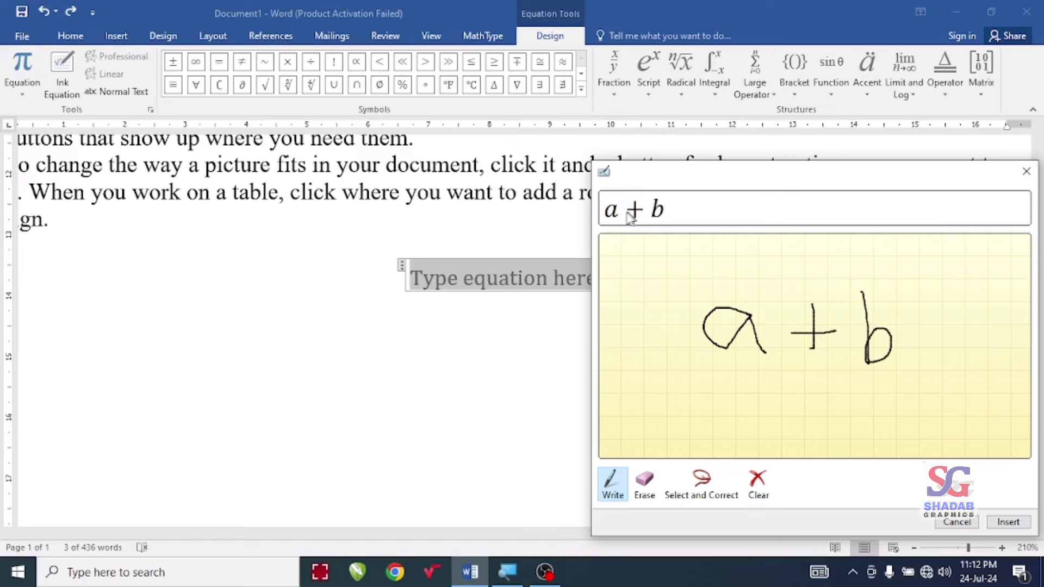
{"action": "left_click", "coordinate": [1011, 523]}
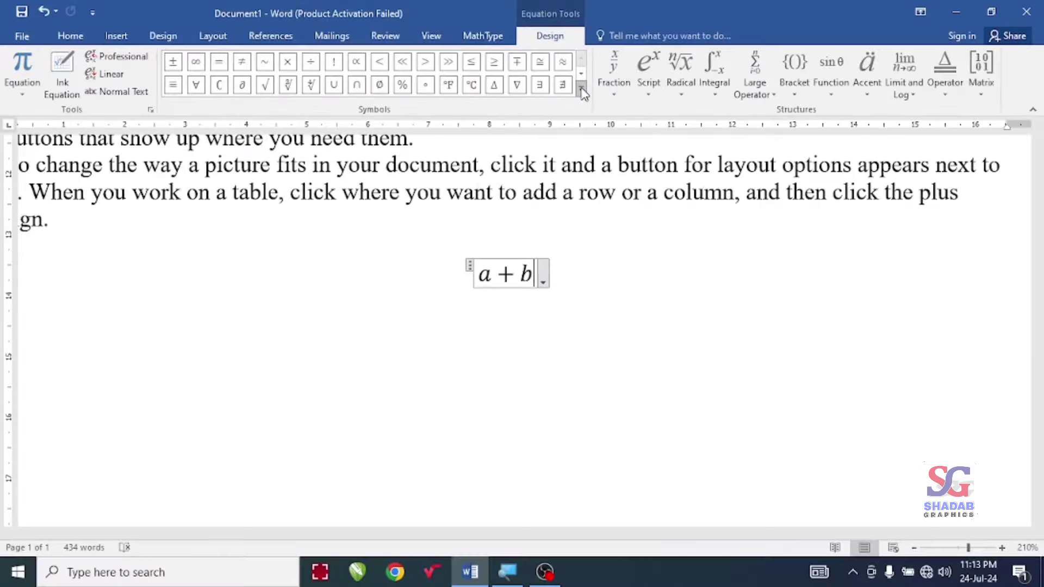
{"action": "left_click", "coordinate": [582, 89]}
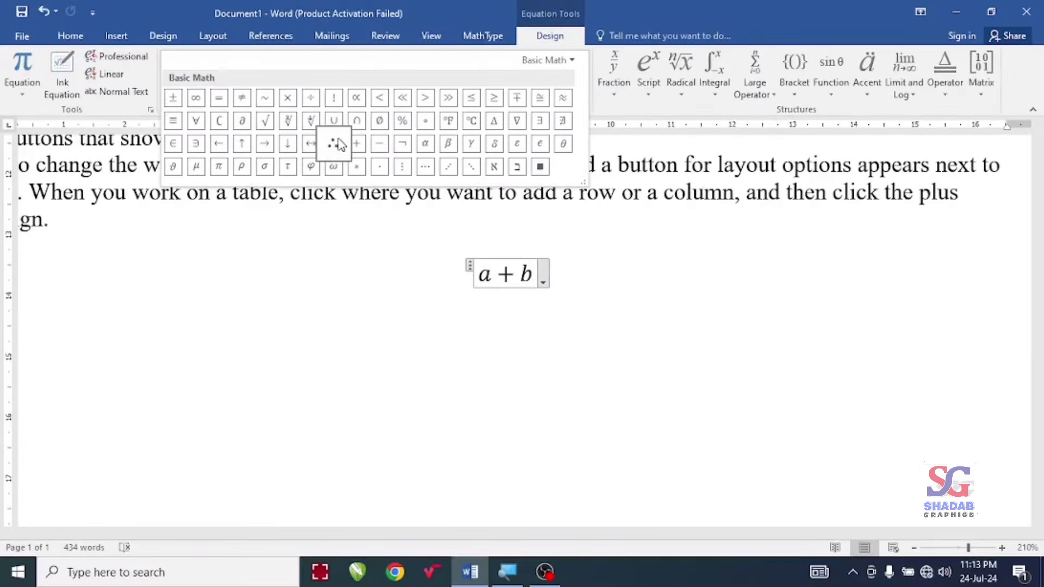
Extend the equation to a + b × 2∞ using the multiplication and infinity symbols
{"action": "left_click", "coordinate": [289, 99]}
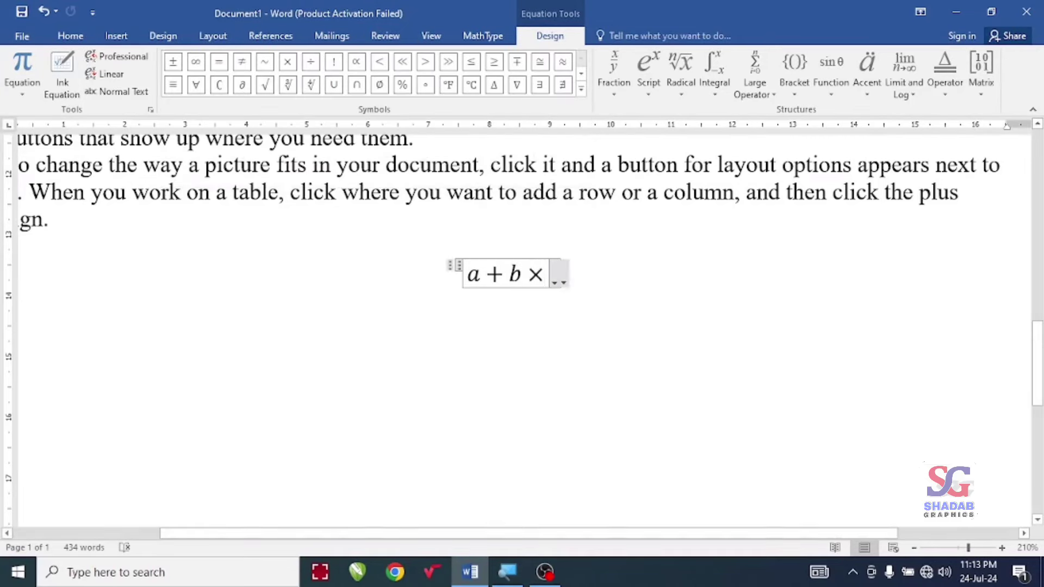
{"action": "type", "text": "2"}
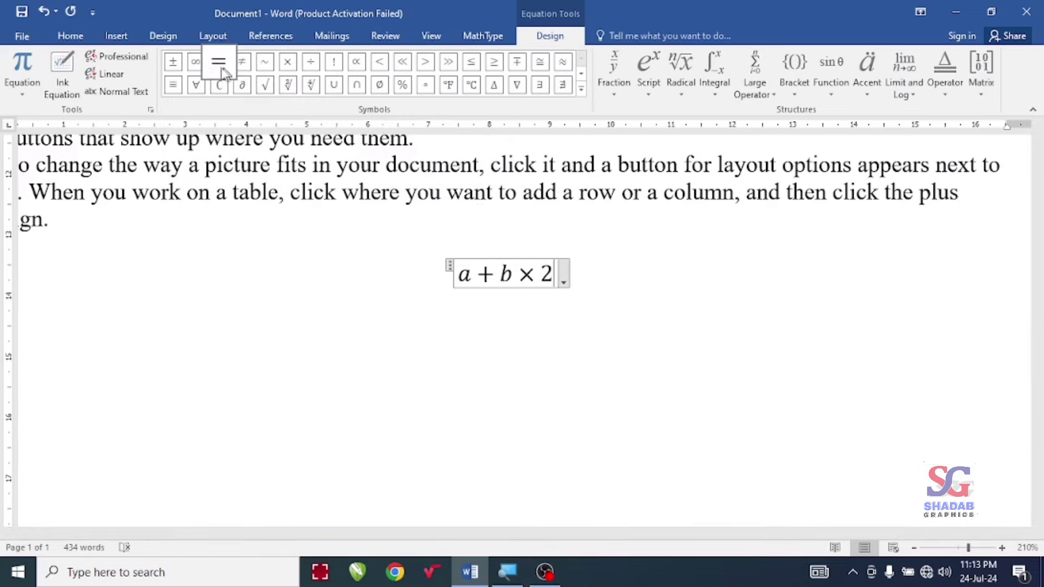
{"action": "left_click", "coordinate": [195, 62]}
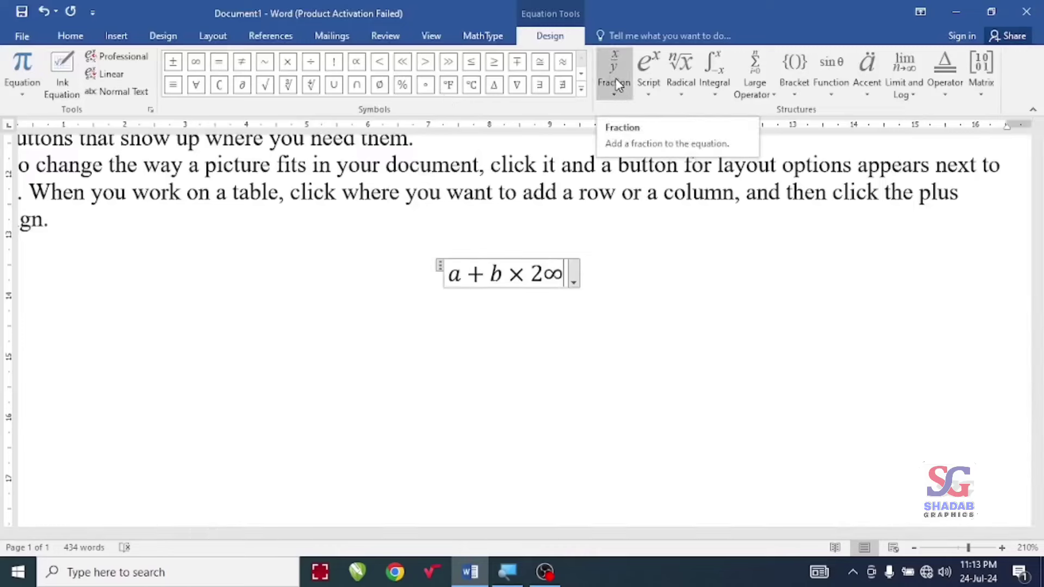
Append a stacked fraction with numerator 1 and denominator 2
{"action": "left_click", "coordinate": [616, 99]}
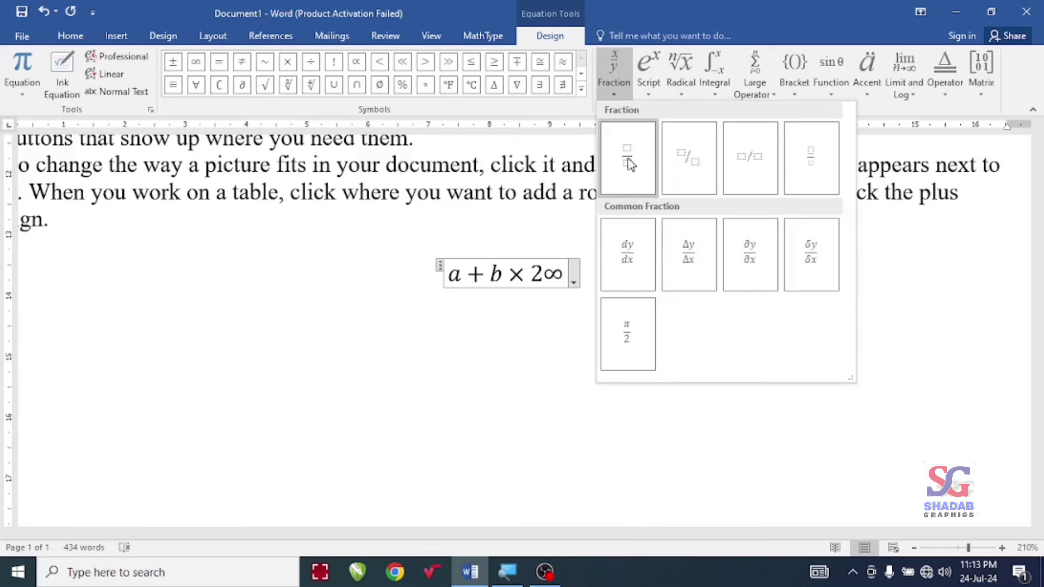
{"action": "left_click", "coordinate": [628, 158]}
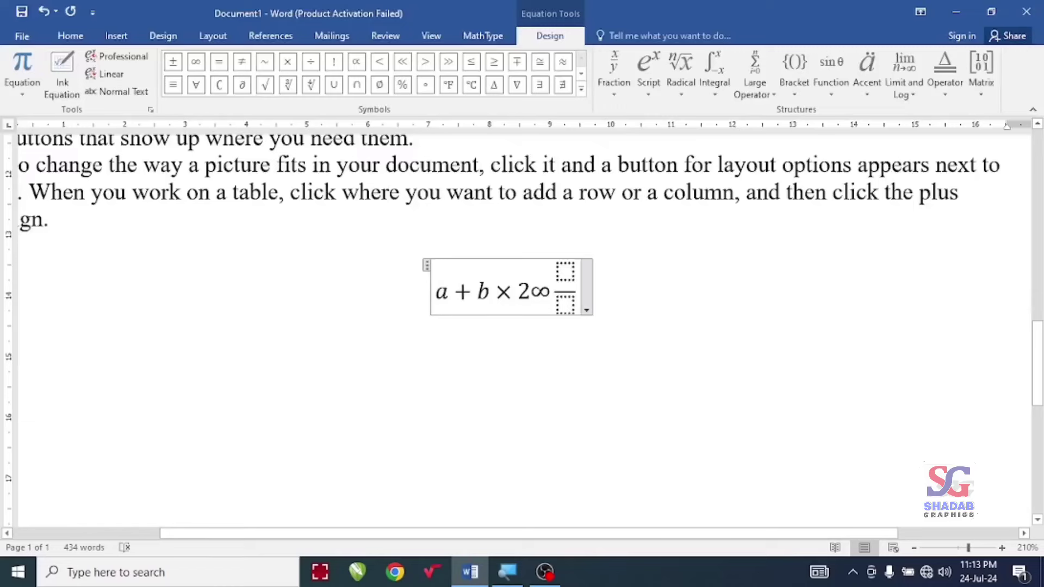
{"action": "left_click", "coordinate": [565, 271]}
{"action": "type", "text": "1"}
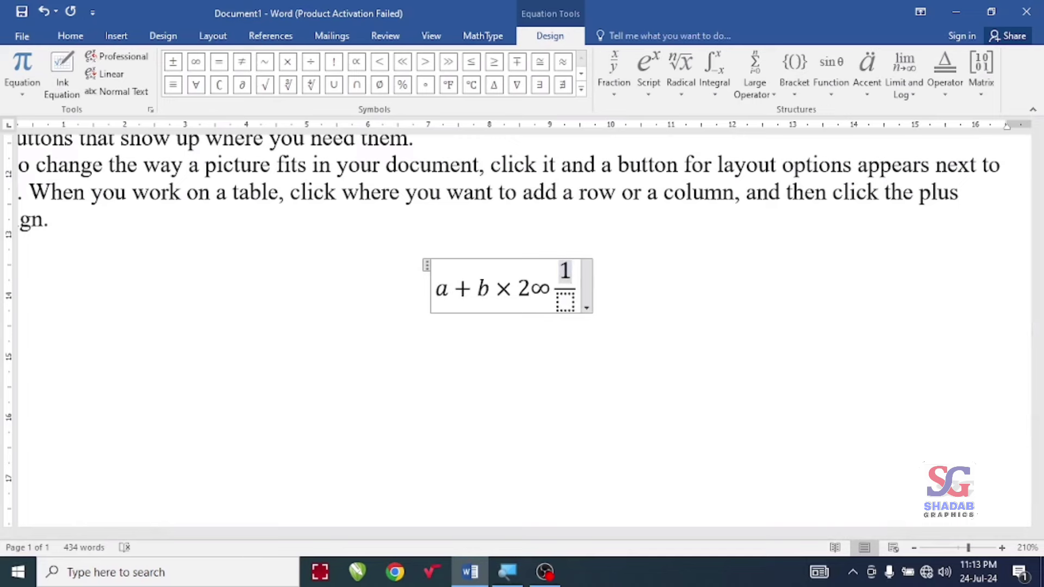
{"action": "left_click", "coordinate": [565, 301]}
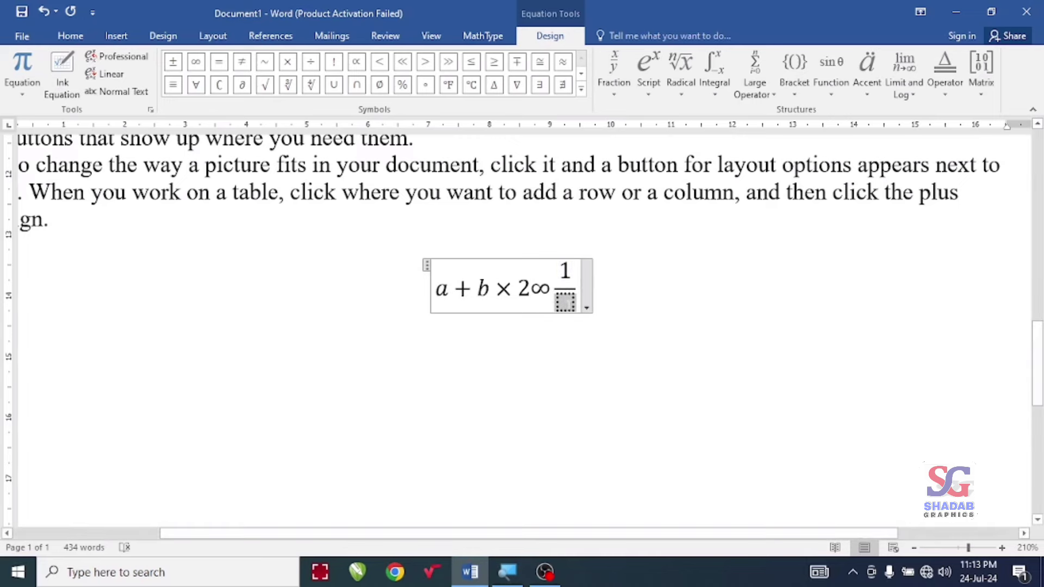
{"action": "type", "text": "2"}
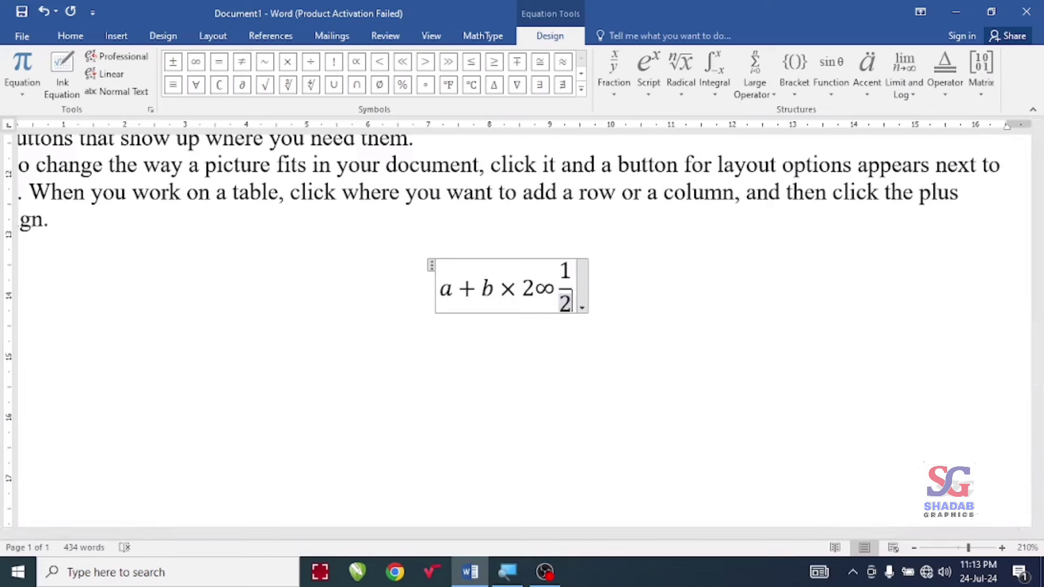
{"action": "key", "text": "Right"}
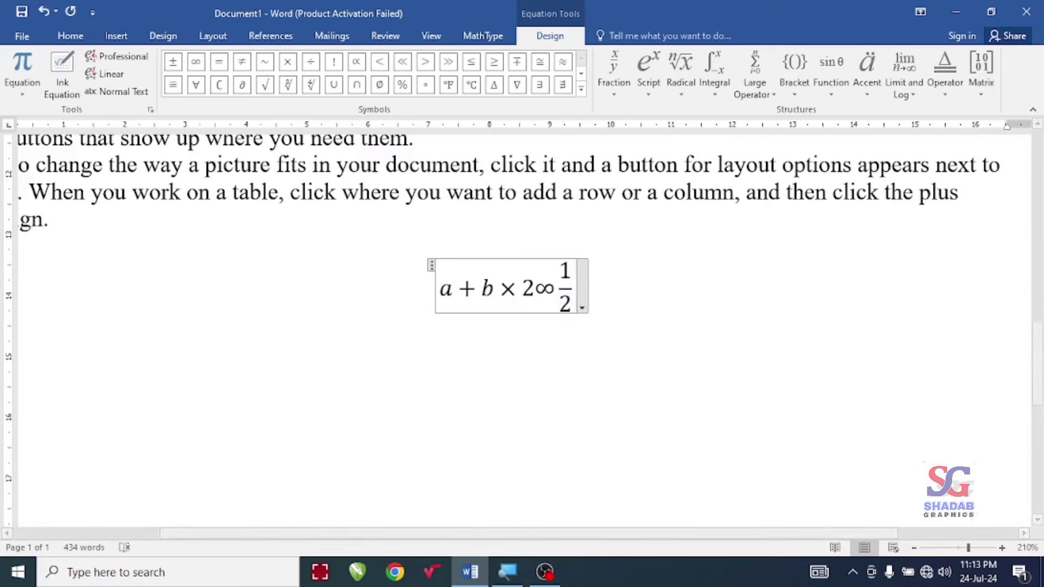
{"action": "left_click", "coordinate": [614, 82]}
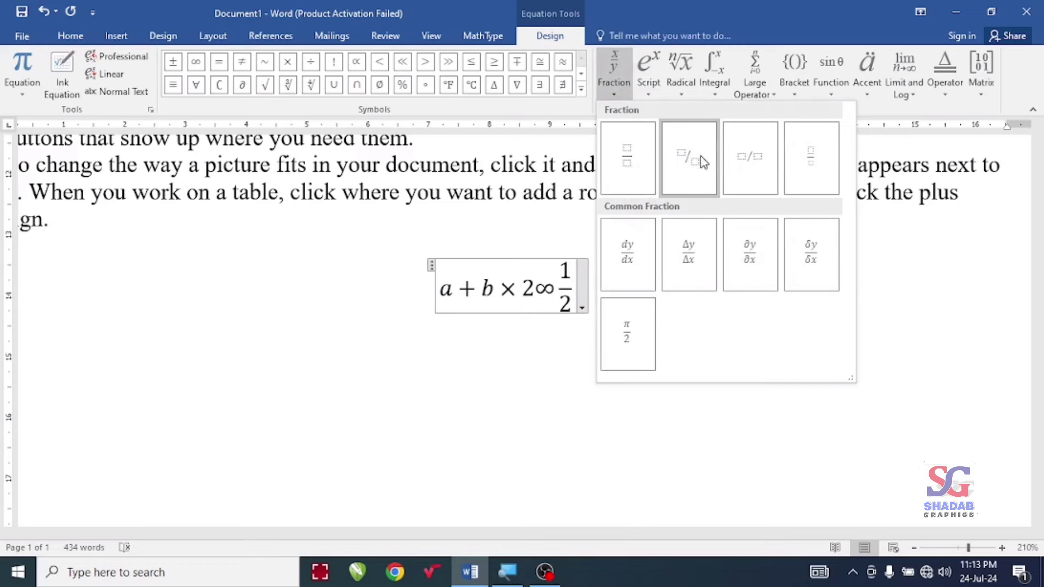
Add a skewed fraction 1/2 after the stacked ½
{"action": "left_click", "coordinate": [702, 159]}
{"action": "left_click", "coordinate": [558, 279]}
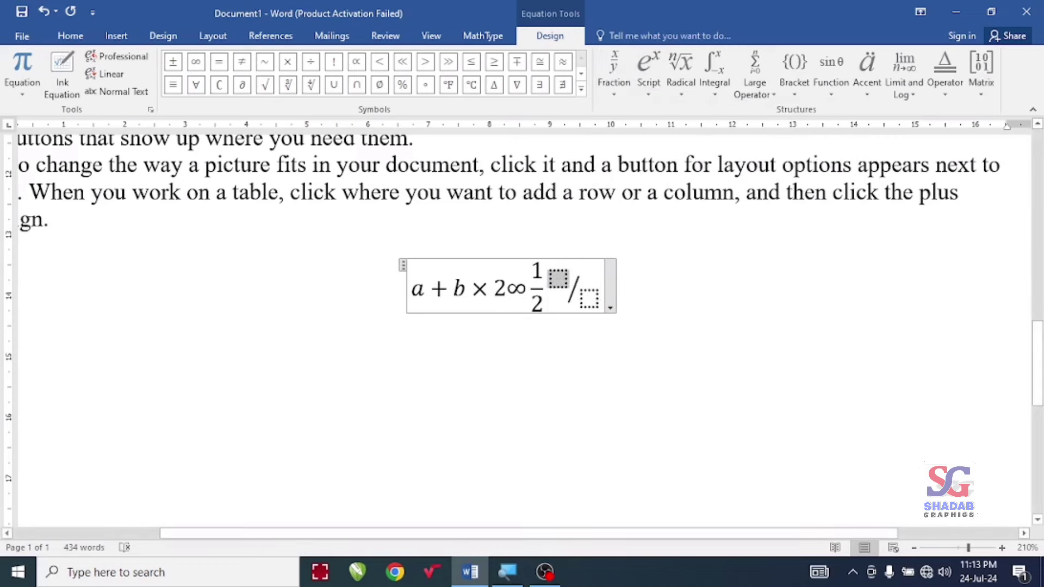
{"action": "type", "text": "1"}
{"action": "key", "text": "Right"}
{"action": "type", "text": "2"}
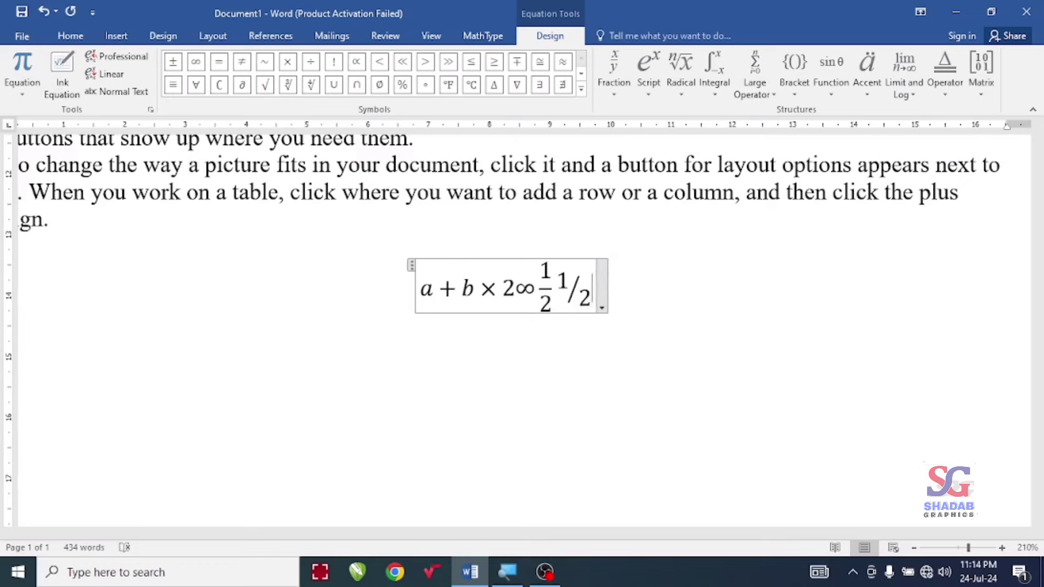
Add a superscript structure reading x²
{"action": "left_click", "coordinate": [649, 87]}
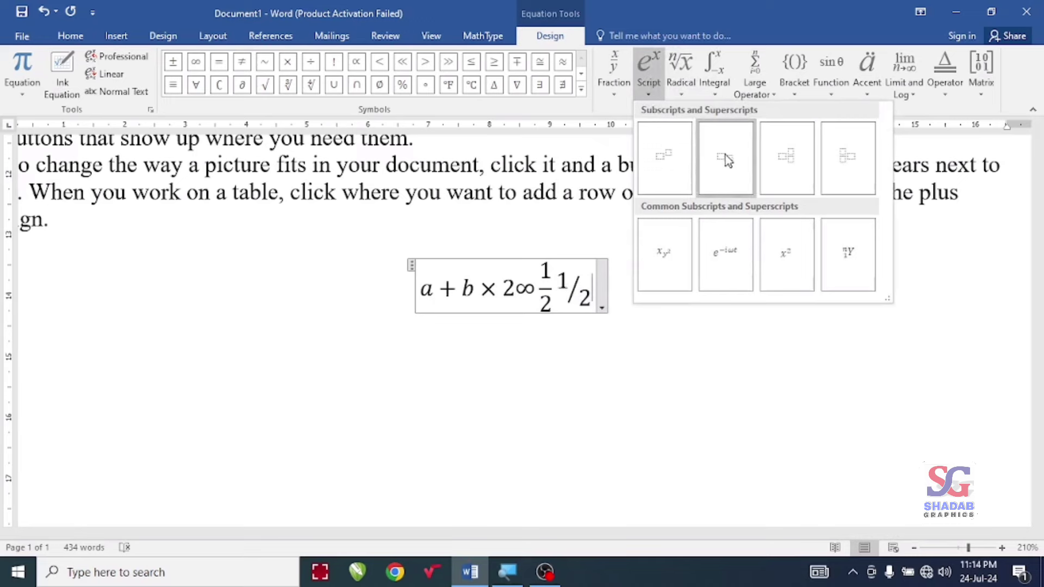
{"action": "left_click", "coordinate": [665, 157]}
{"action": "left_click", "coordinate": [585, 286]}
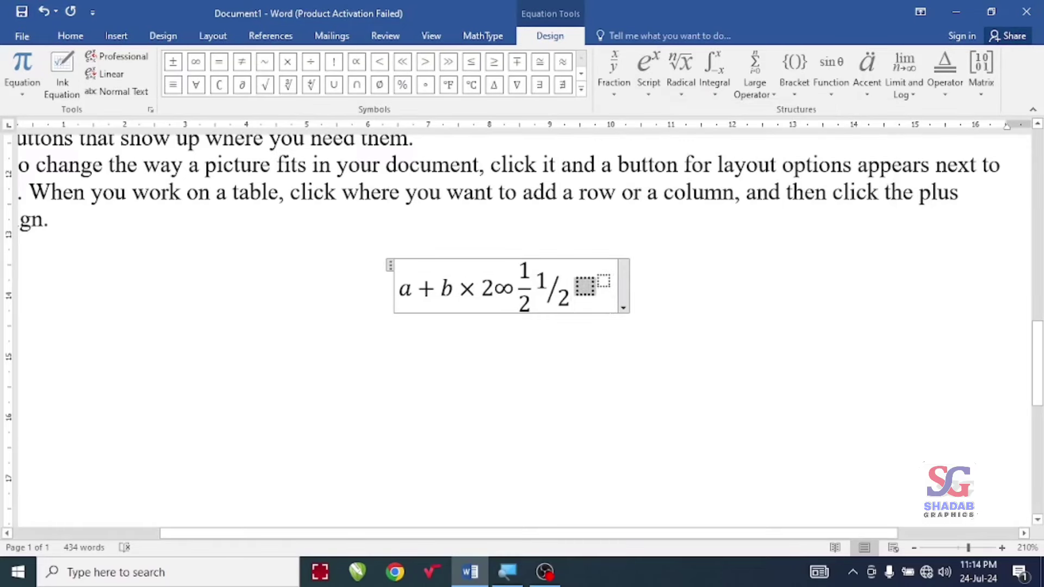
{"action": "type", "text": "x"}
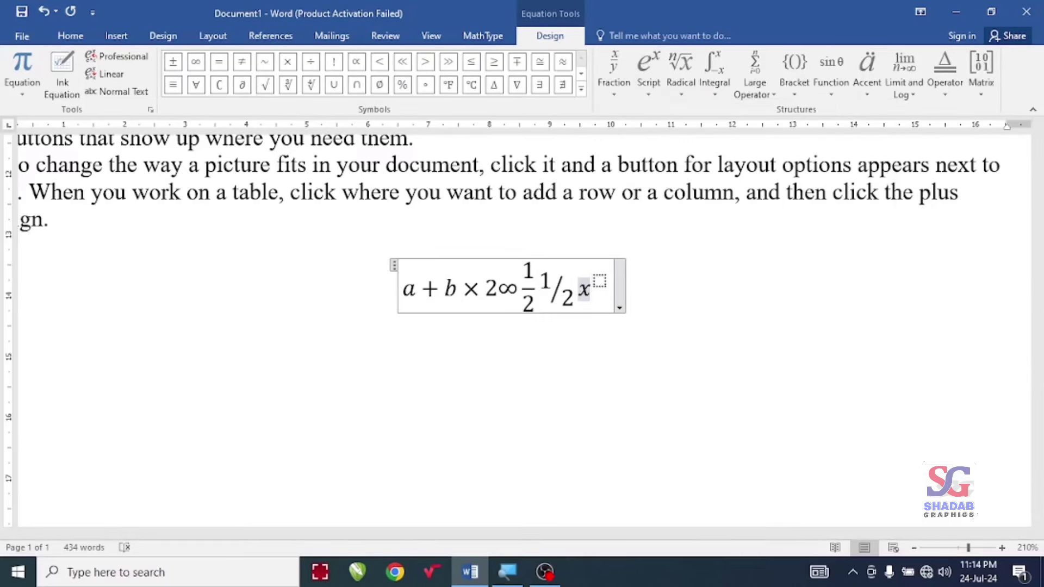
{"action": "key", "text": "Right"}
{"action": "type", "text": "2"}
Add a subscript structure reading x₁
{"action": "left_click", "coordinate": [649, 76]}
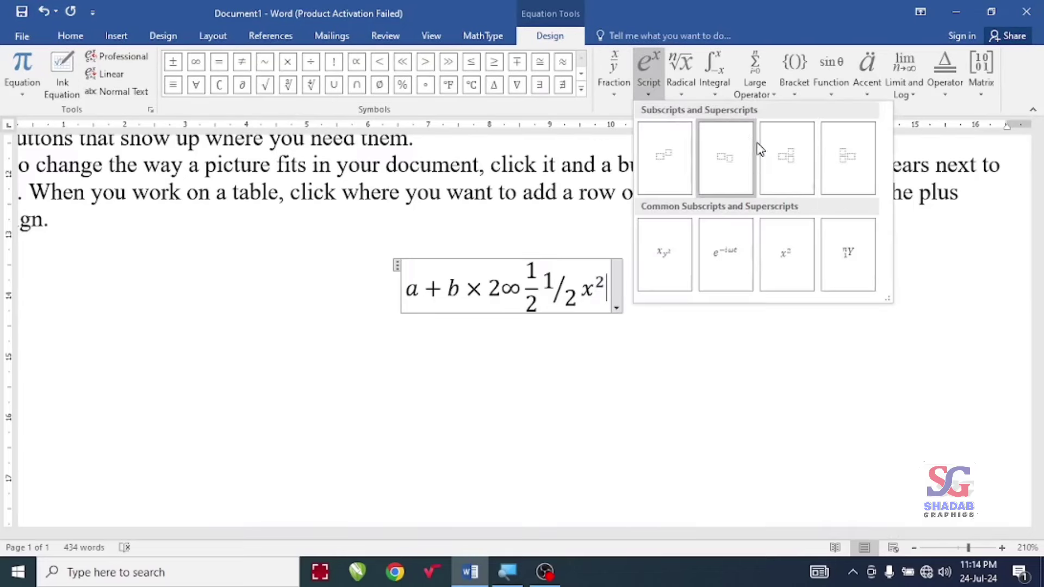
{"action": "left_click", "coordinate": [736, 162]}
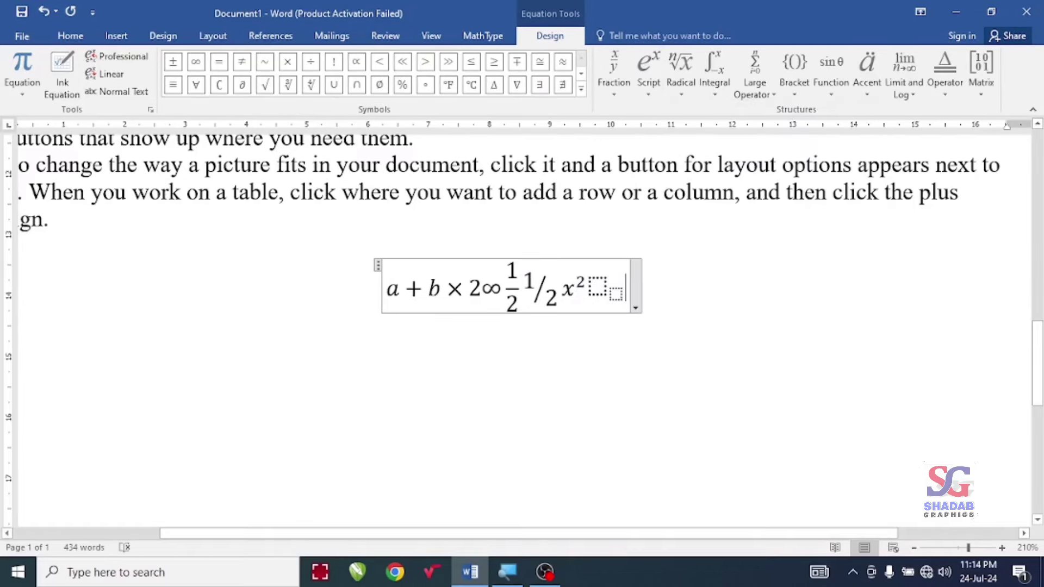
{"action": "type", "text": "x"}
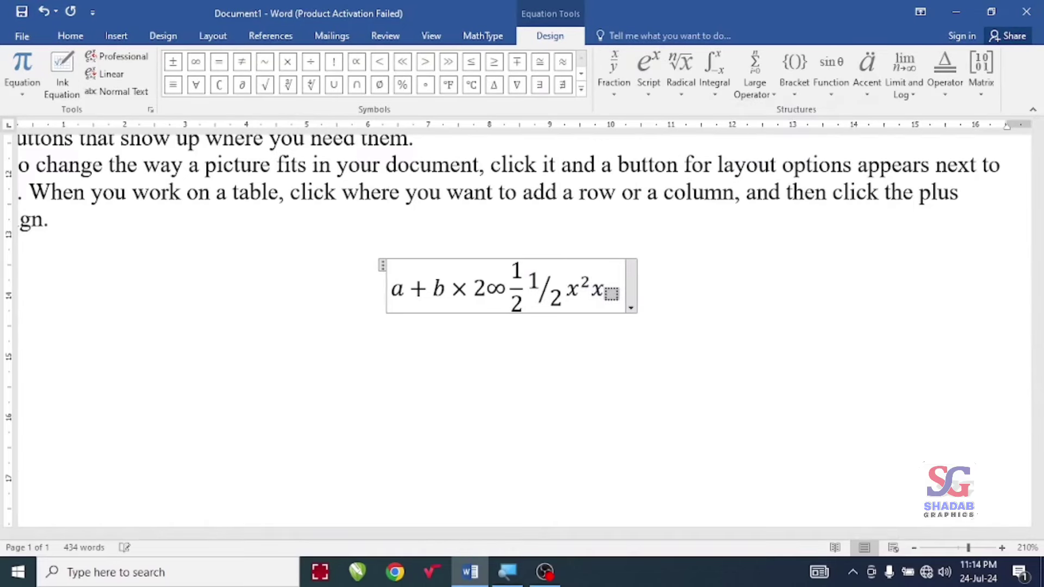
{"action": "key", "text": "Right"}
{"action": "type", "text": "1"}
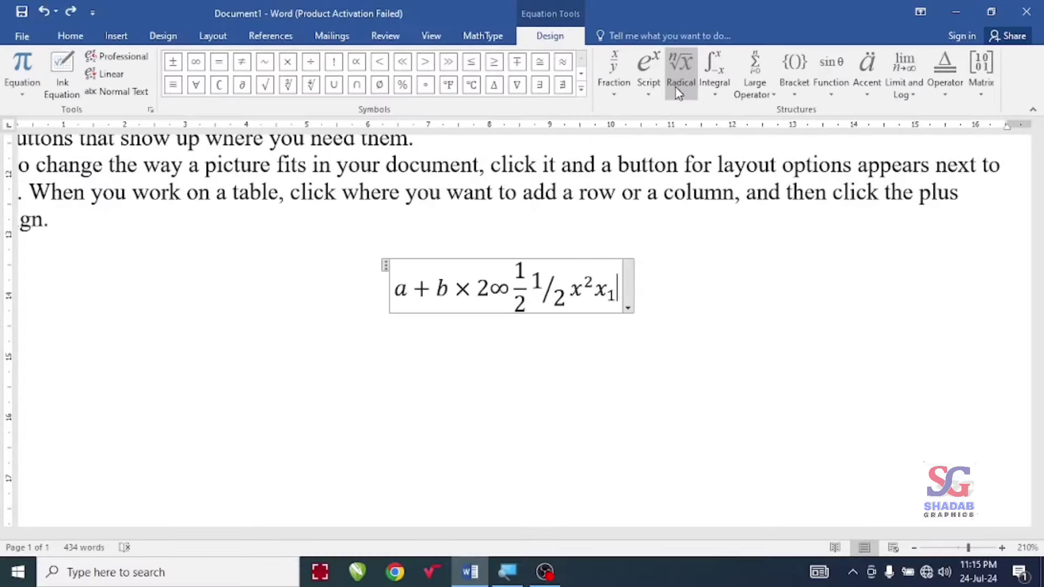
Append a square root containing 2 after x₁
{"action": "left_click", "coordinate": [679, 97]}
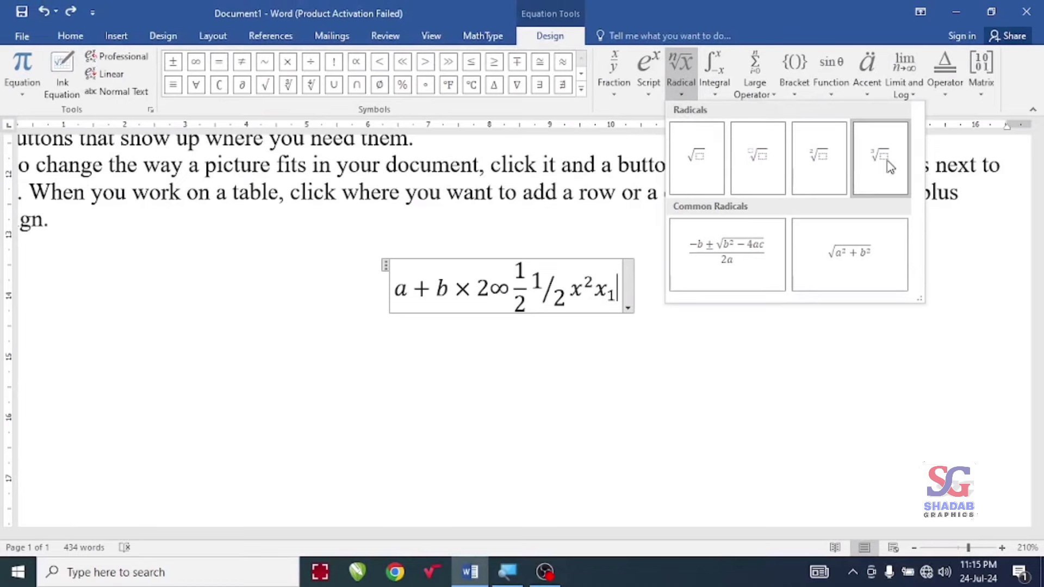
{"action": "left_click", "coordinate": [707, 163]}
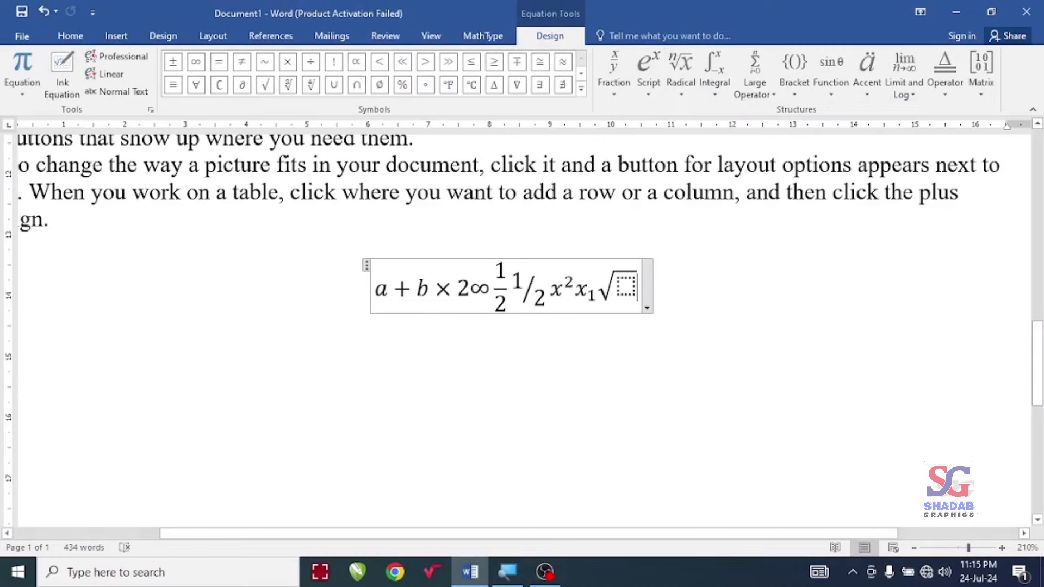
{"action": "key", "text": "Left"}
{"action": "type", "text": "2"}
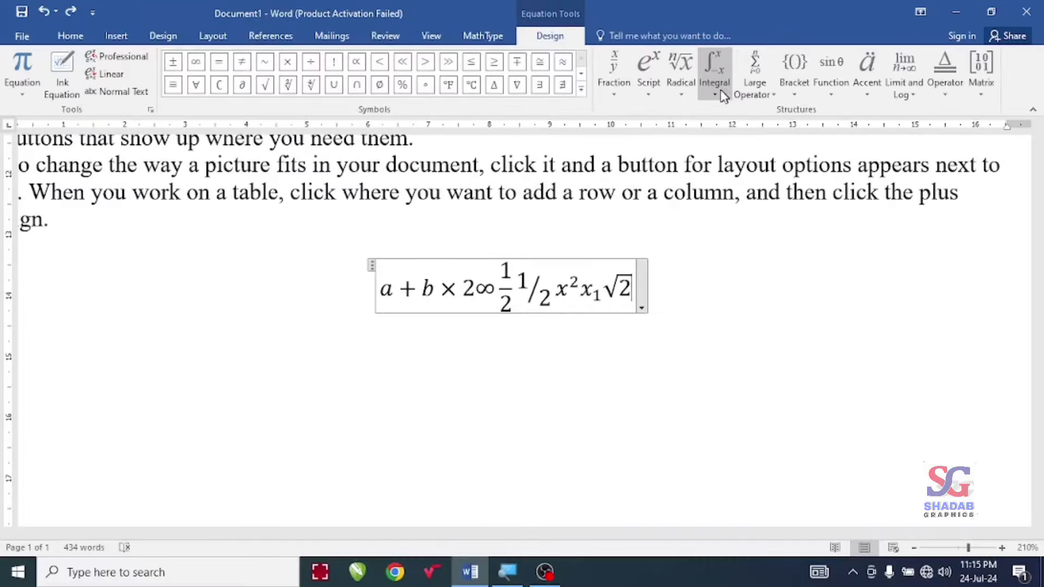
Try an integral with upper and lower limits, then undo it with Ctrl+Z
{"action": "left_click", "coordinate": [717, 74]}
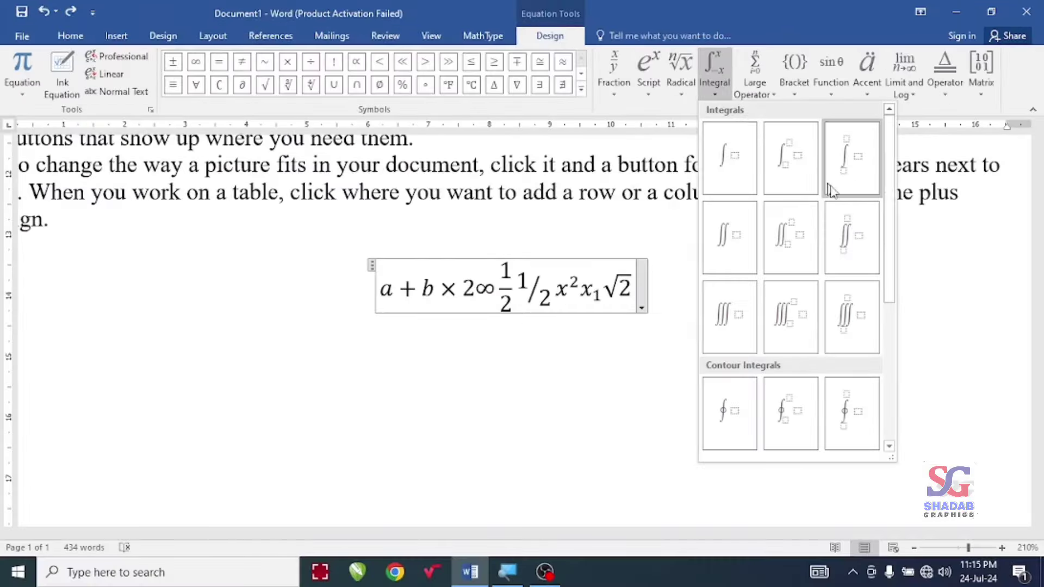
{"action": "left_click", "coordinate": [781, 169]}
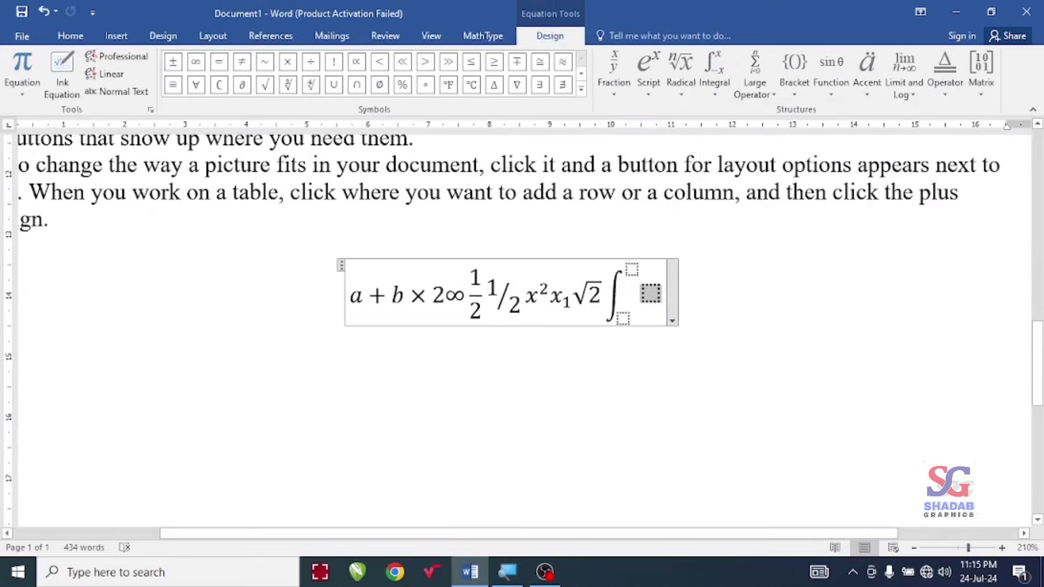
{"action": "type", "text": " x"}
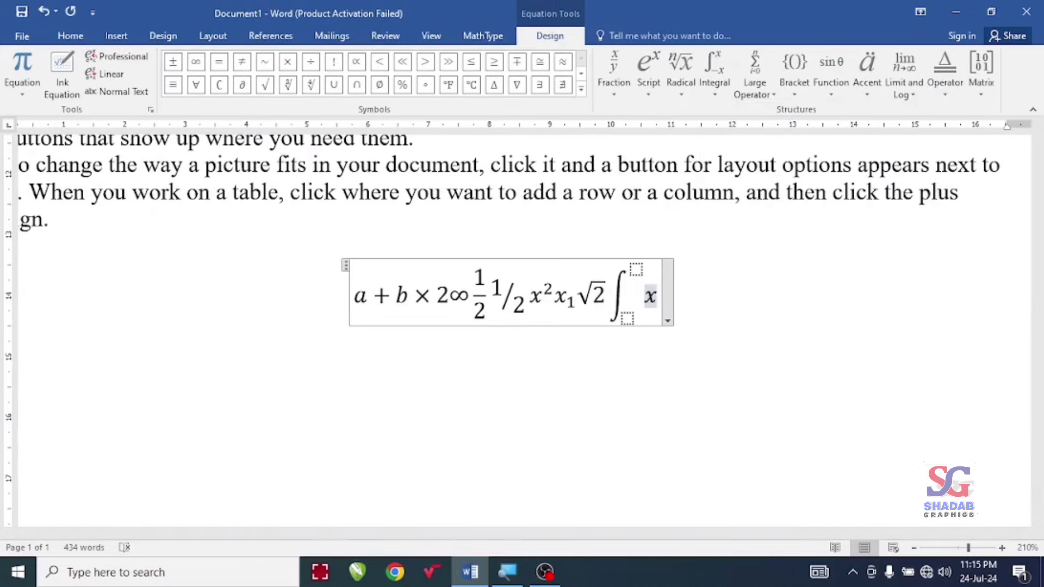
{"action": "key", "text": "ctrl+z"}
{"action": "key", "text": "ctrl+z"}
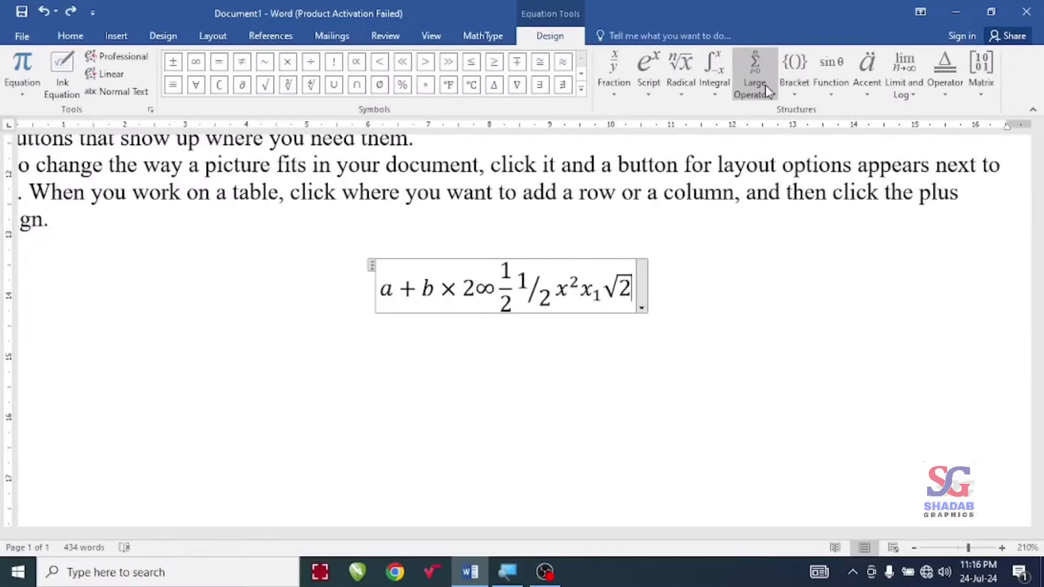
{"action": "left_click", "coordinate": [756, 82]}
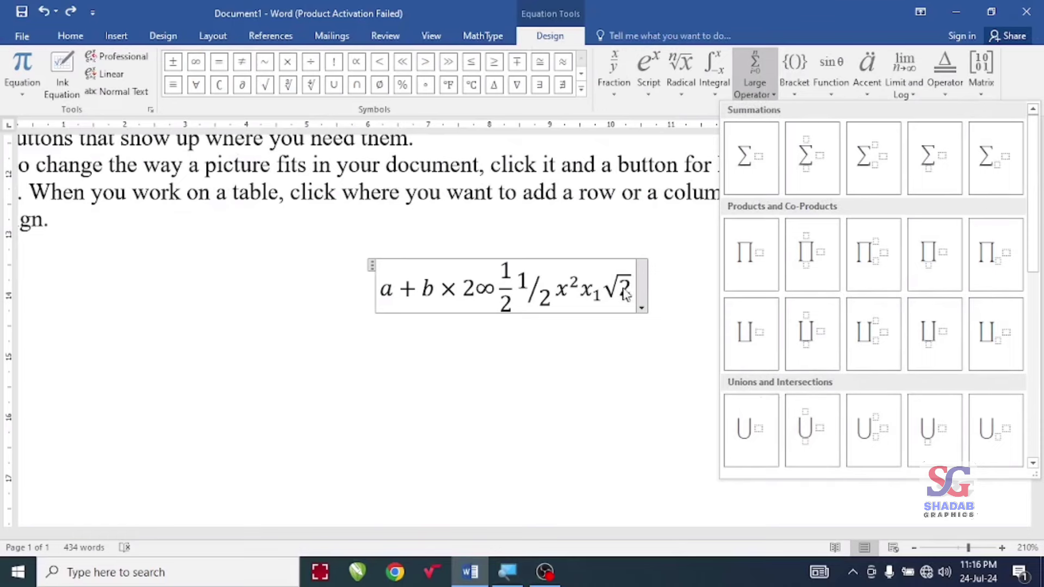
Insert a pair of curly braces after √2, then undo them
{"action": "left_click", "coordinate": [794, 76]}
{"action": "left_click", "coordinate": [794, 76]}
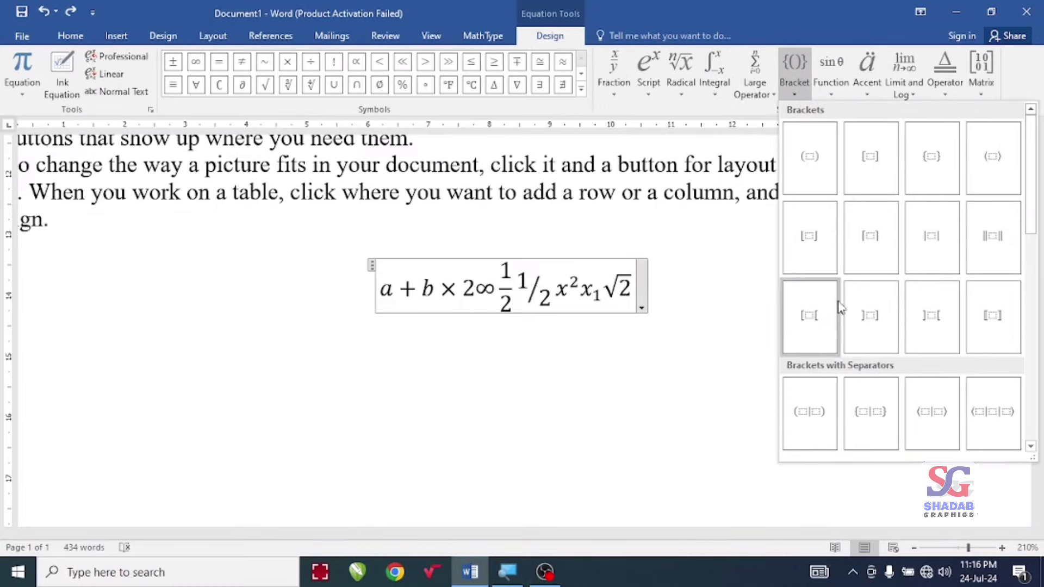
{"action": "left_click", "coordinate": [932, 159]}
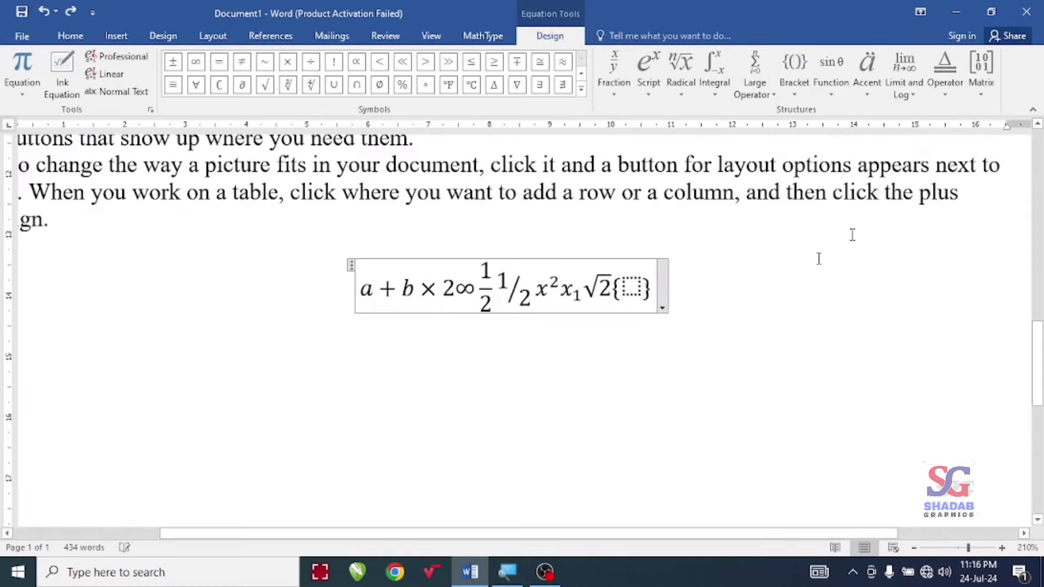
{"action": "key", "text": "Right"}
{"action": "key", "text": "ctrl+z"}
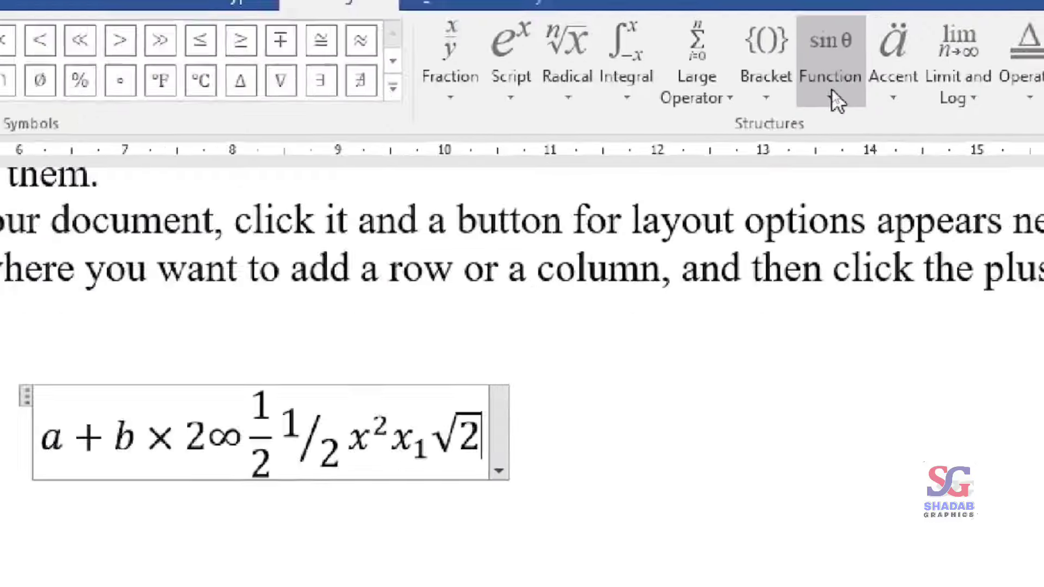
Browse the Accent, Limit and Log and Matrix galleries, insert an empty 2x2 matrix, and undo it
{"action": "left_click", "coordinate": [832, 89]}
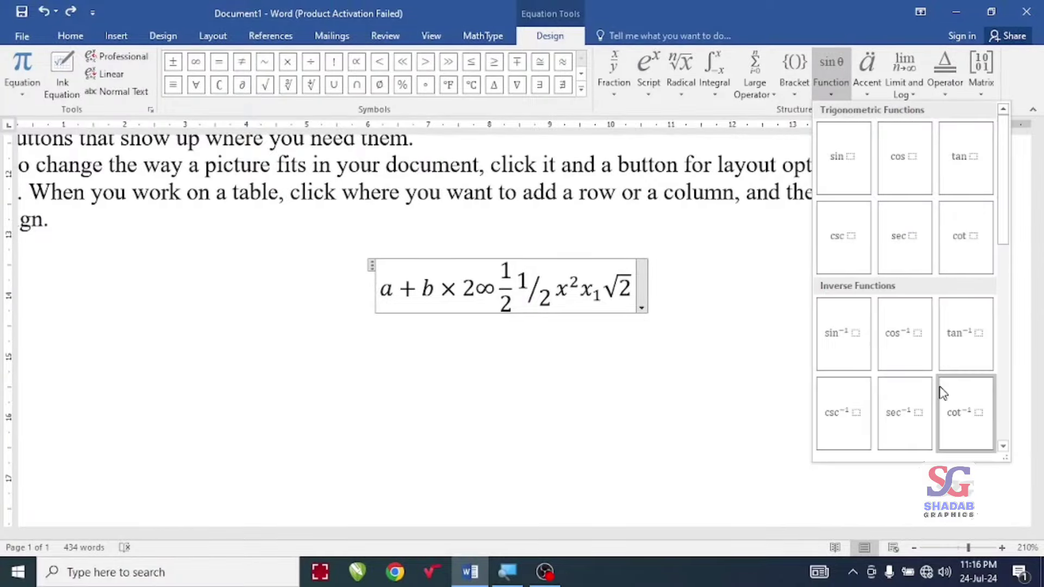
{"action": "left_click", "coordinate": [869, 92]}
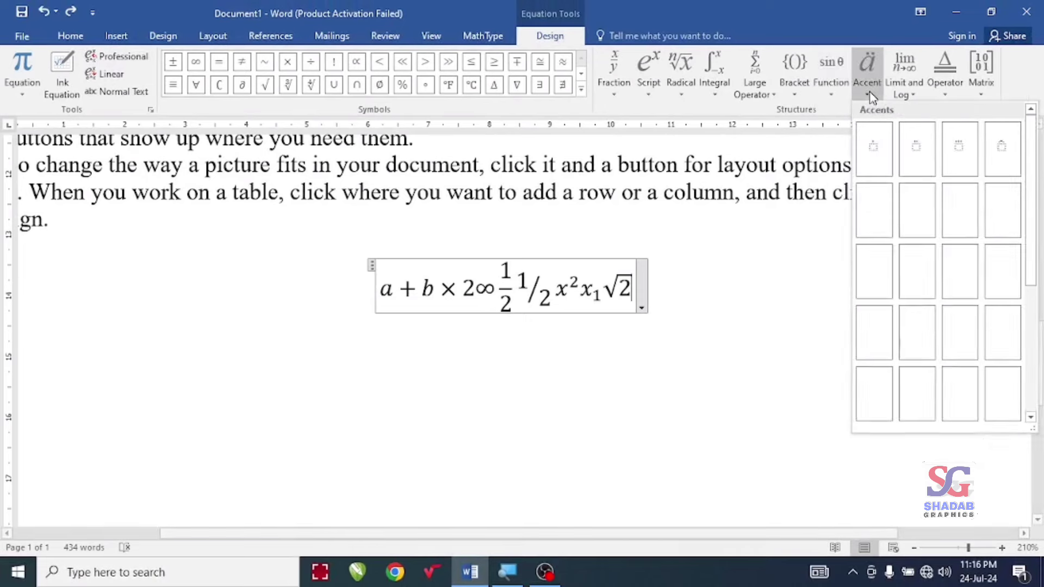
{"action": "left_click", "coordinate": [912, 97]}
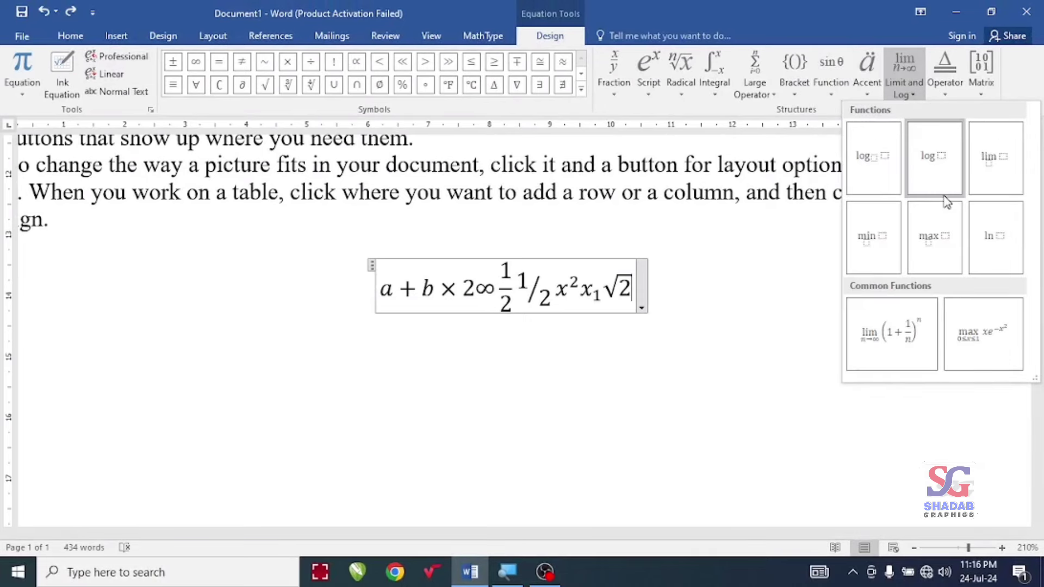
{"action": "left_click", "coordinate": [950, 98]}
{"action": "left_click", "coordinate": [982, 74]}
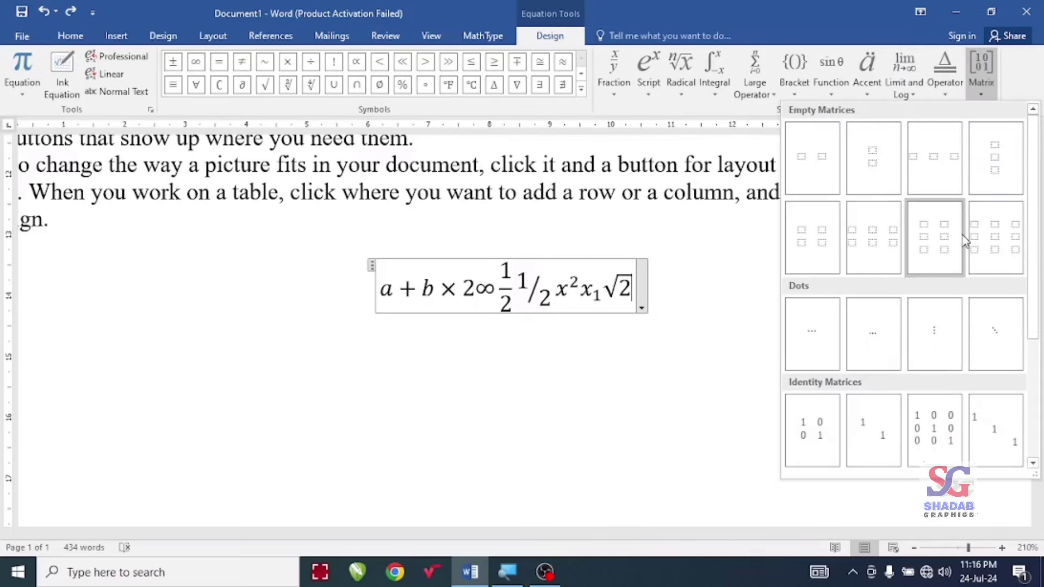
{"action": "left_click", "coordinate": [821, 246]}
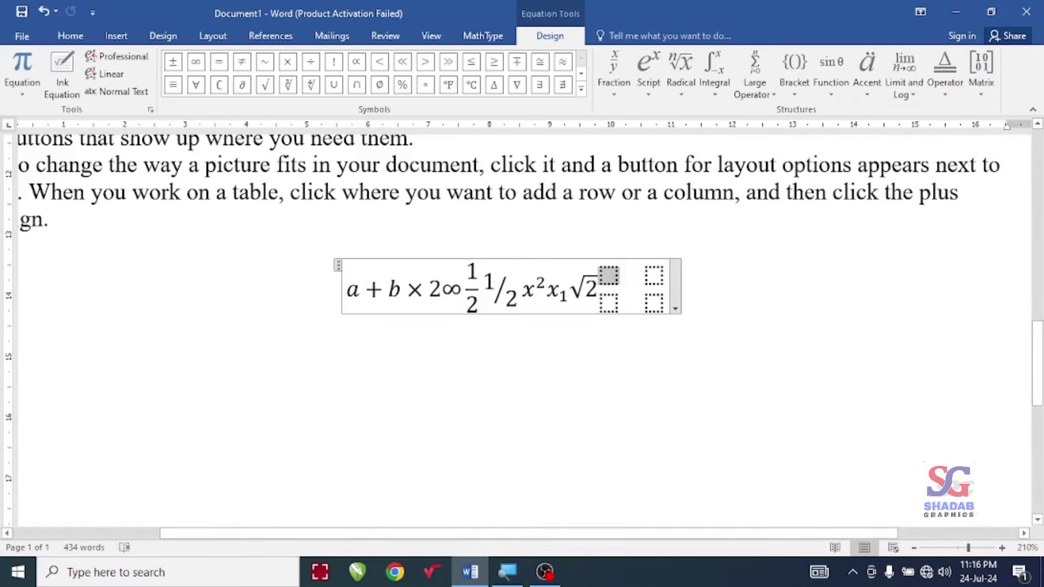
{"action": "key", "text": "ctrl+z"}
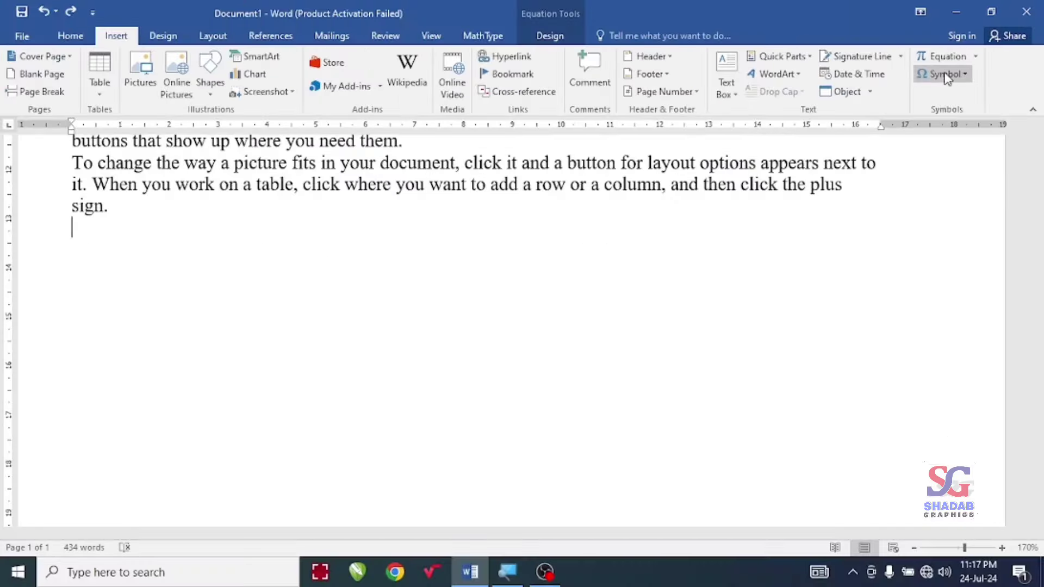
Open the More Symbols dialog and pick a symbol in the grid
{"action": "left_click", "coordinate": [947, 76]}
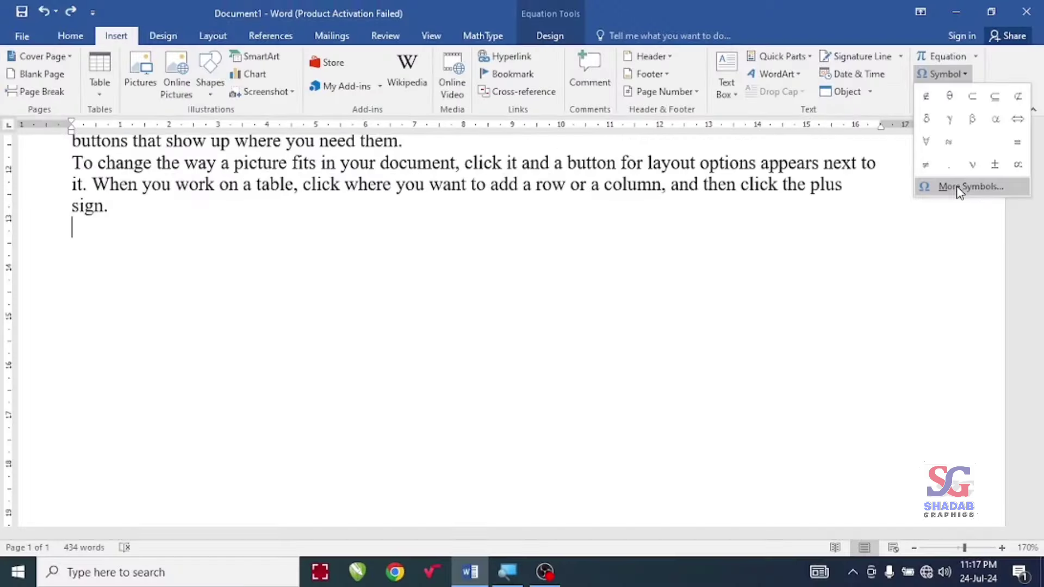
{"action": "left_click", "coordinate": [959, 191]}
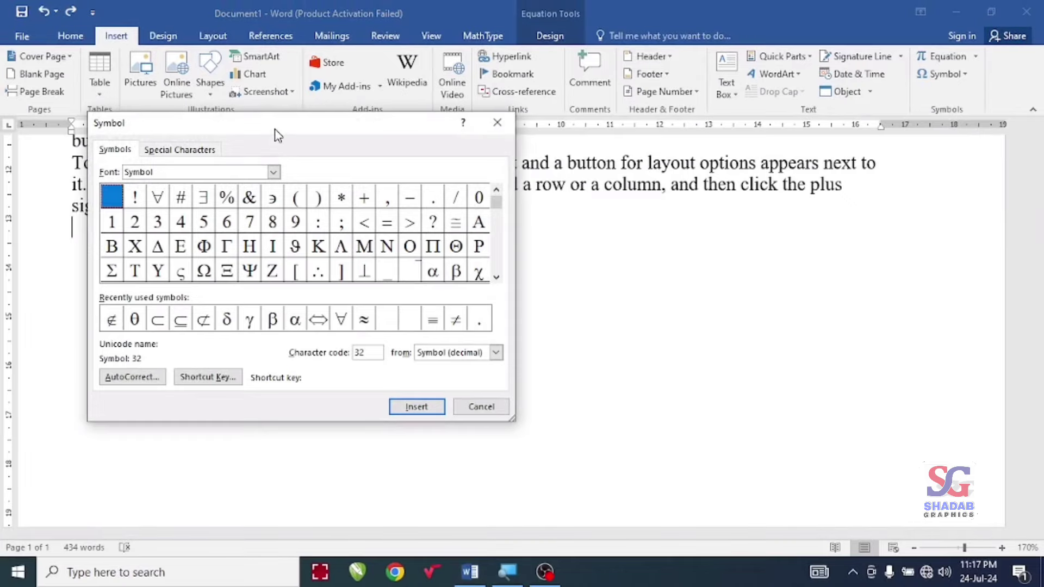
{"action": "left_click_drag", "start_coordinate": [275, 135], "coordinate": [758, 125]}
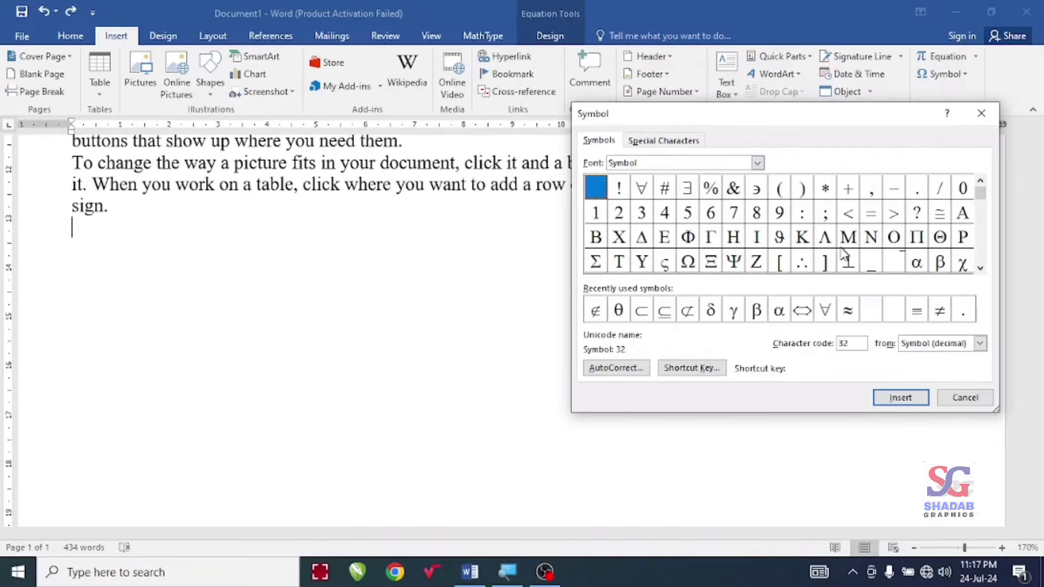
{"action": "left_click", "coordinate": [847, 239]}
{"action": "key", "text": "Down"}
{"action": "key", "text": "Down"}
{"action": "key", "text": "Down"}
{"action": "key", "text": "Down"}
{"action": "key", "text": "Left"}
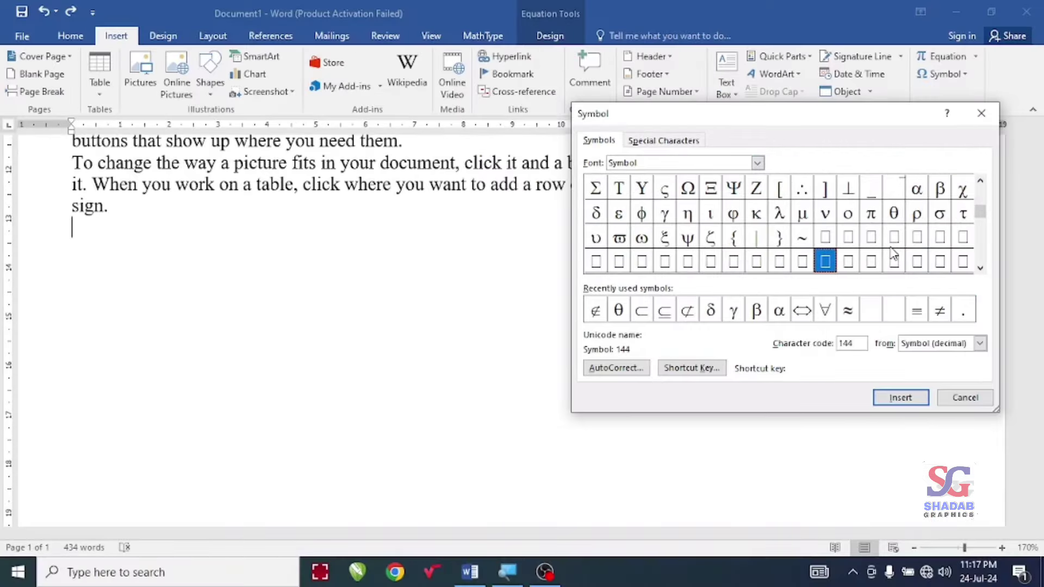
{"action": "key", "text": "Left"}
{"action": "key", "text": "Left"}
{"action": "key", "text": "Left"}
{"action": "key", "text": "Up"}
{"action": "key", "text": "Up"}
{"action": "key", "text": "Left"}
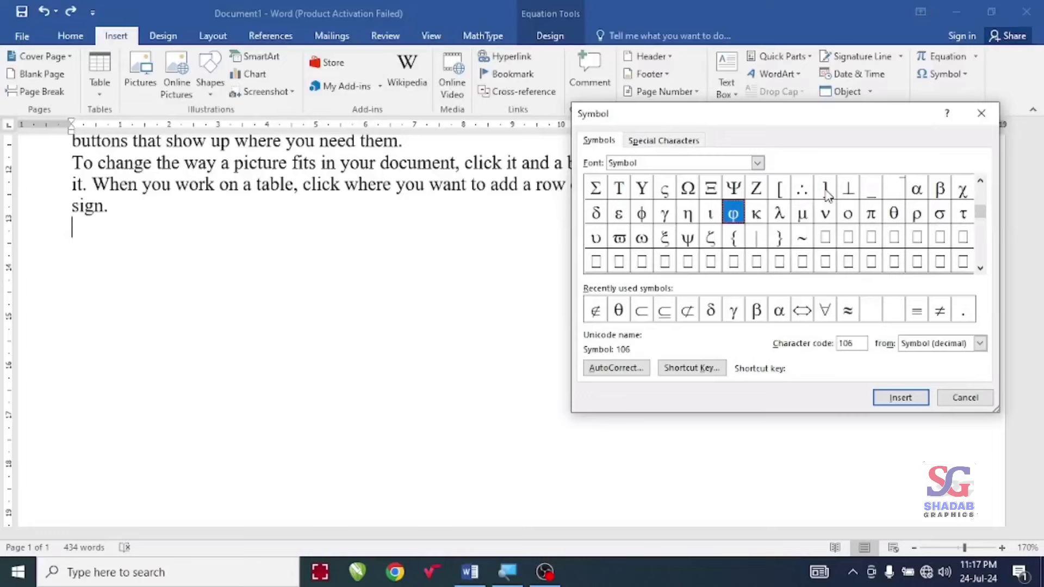
Switch the font to Wingdings and insert a symbol followed by the envelope symbol
{"action": "key", "text": "shift+Tab"}
{"action": "type", "text": "w"}
{"action": "key", "text": "Return"}
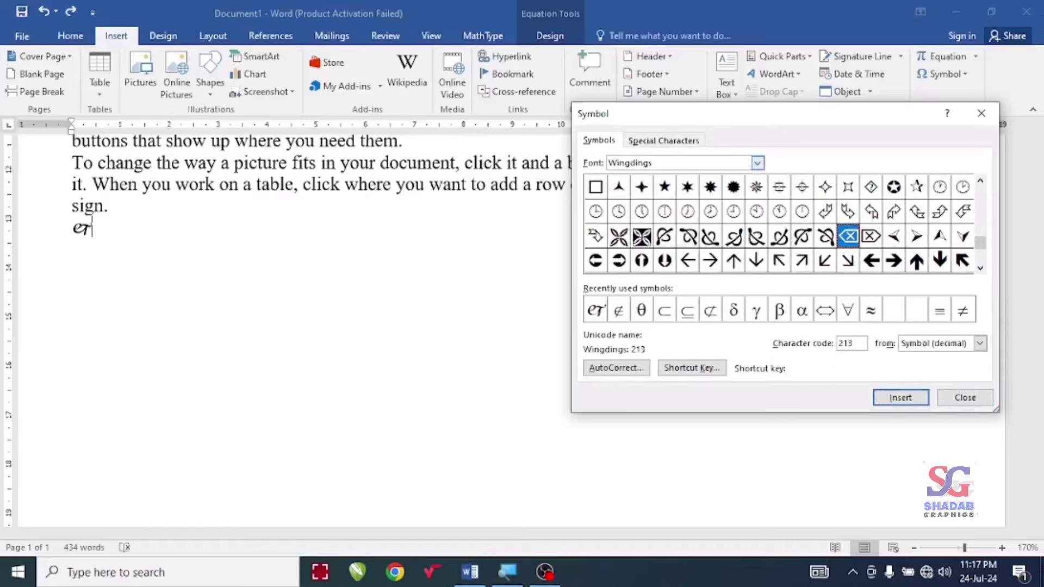
{"action": "left_click_drag", "start_coordinate": [984, 195], "coordinate": [983, 184]}
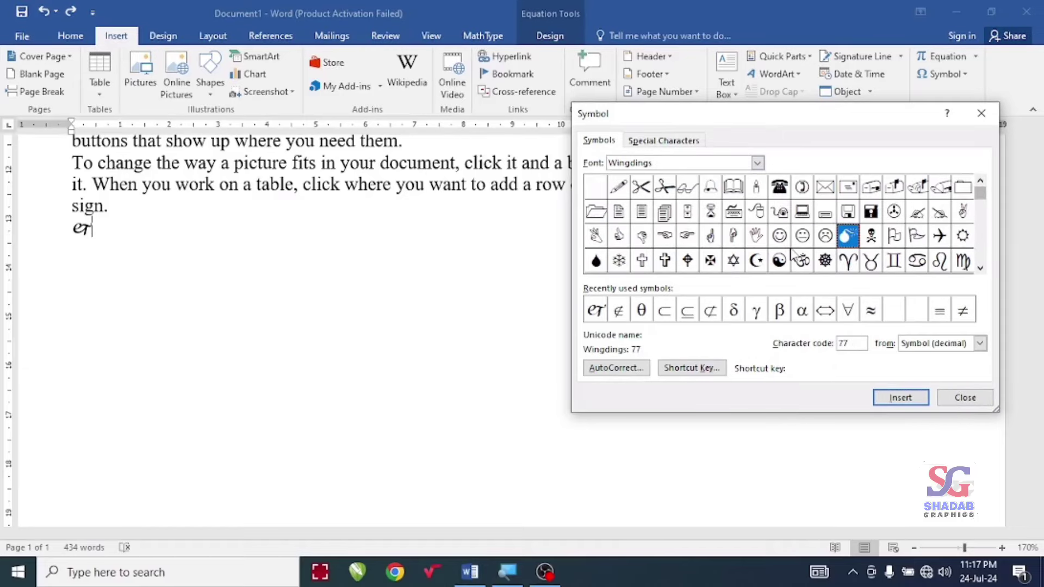
{"action": "left_click", "coordinate": [781, 190]}
{"action": "left_click", "coordinate": [825, 189]}
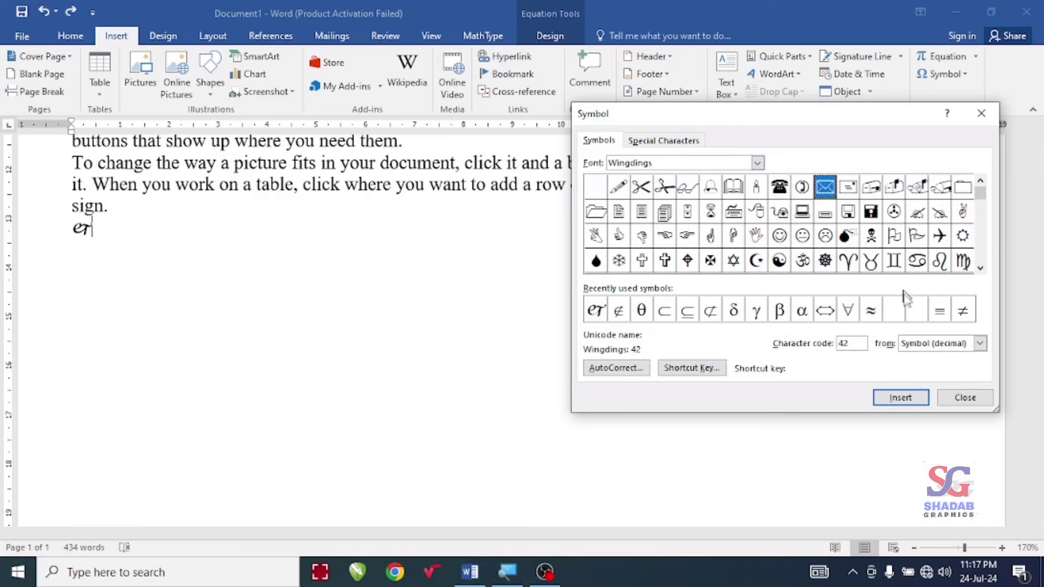
{"action": "left_click", "coordinate": [897, 400]}
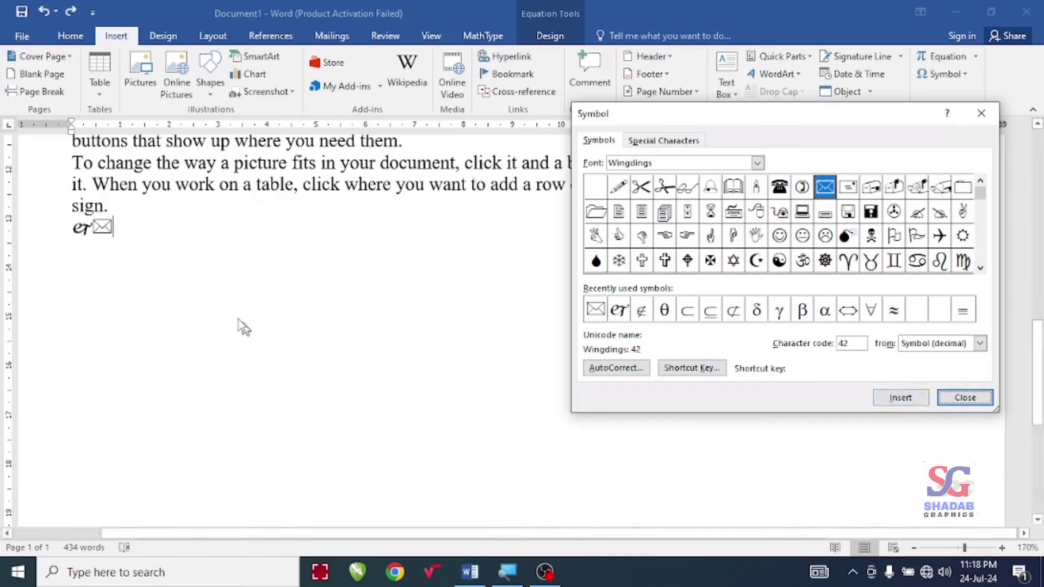
{"action": "left_click", "coordinate": [965, 397]}
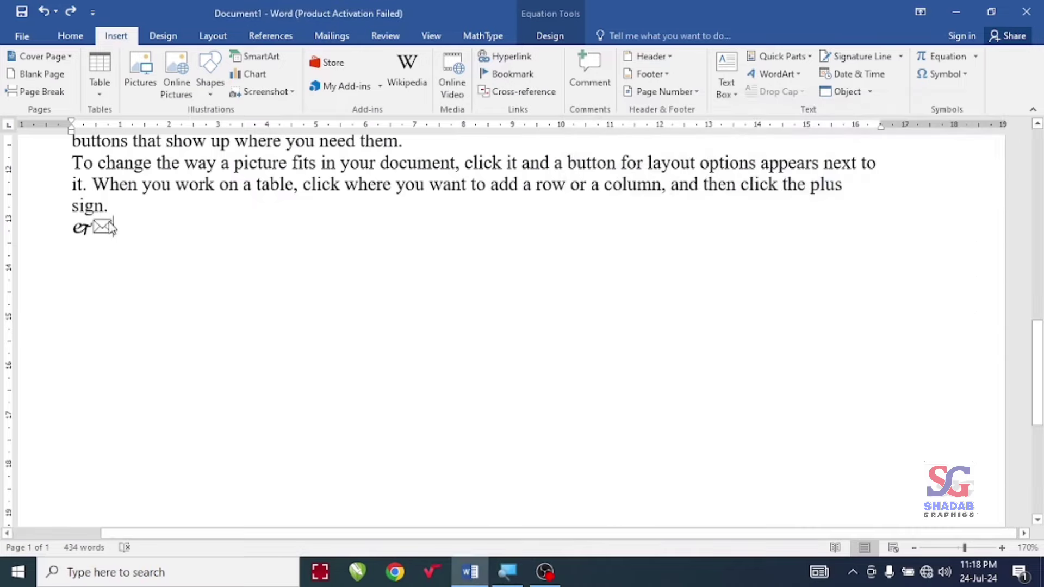
Delete the inserted Wingdings symbols and reopen the More Symbols dialog
{"action": "key", "text": "BackSpace"}
{"action": "key", "text": "BackSpace"}
{"action": "key", "text": "BackSpace"}
{"action": "left_click", "coordinate": [965, 76]}
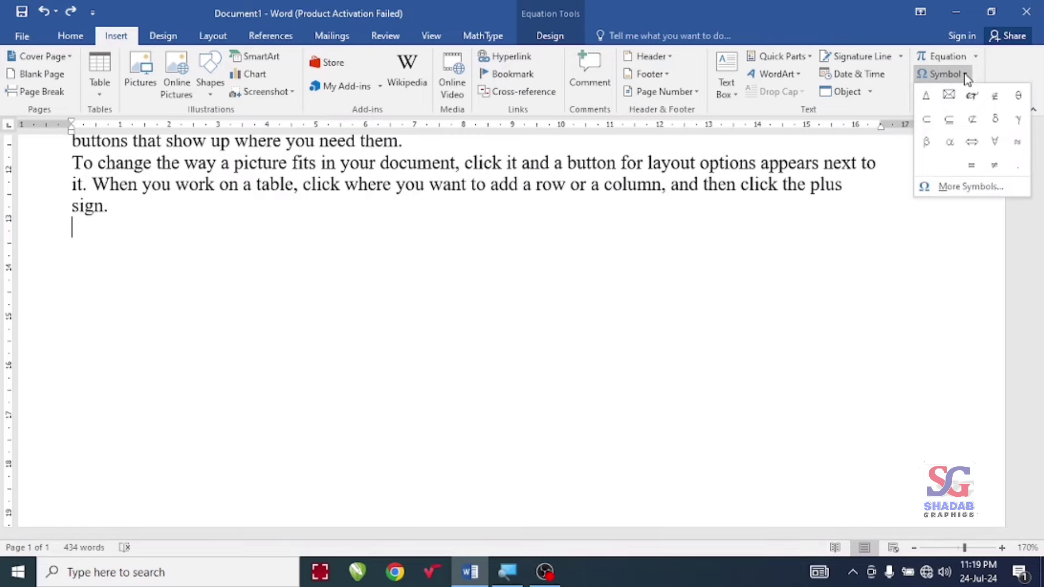
{"action": "left_click", "coordinate": [971, 186]}
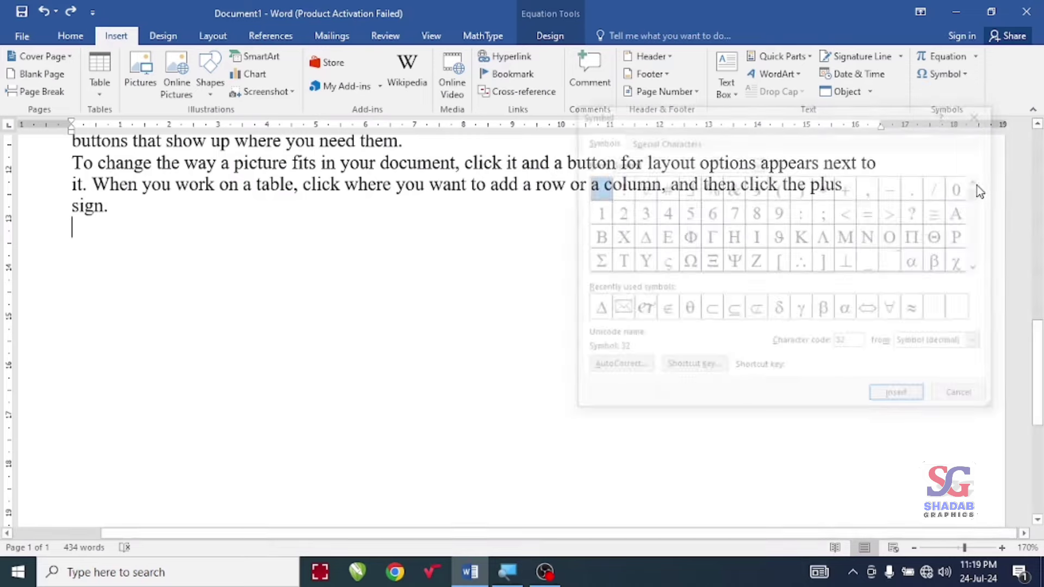
{"action": "left_click", "coordinate": [982, 113]}
{"action": "left_click", "coordinate": [943, 74]}
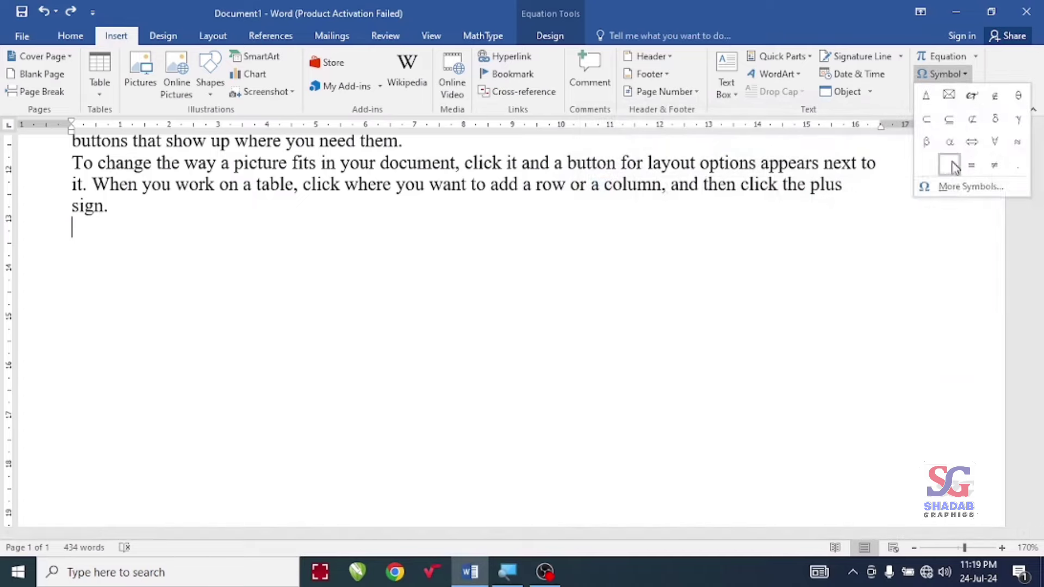
{"action": "left_click", "coordinate": [944, 188]}
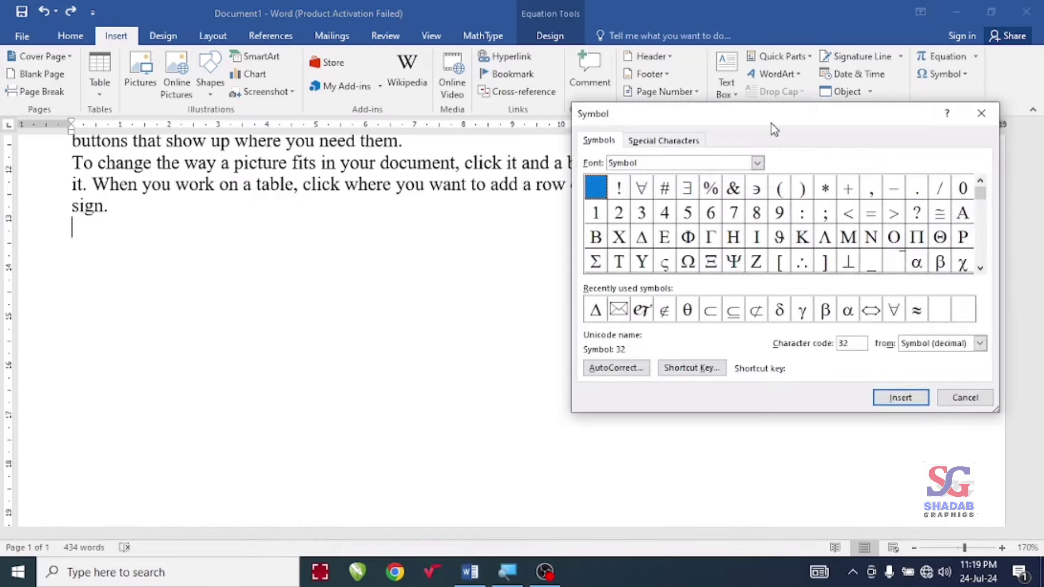
{"action": "left_click_drag", "start_coordinate": [774, 131], "coordinate": [730, 142]}
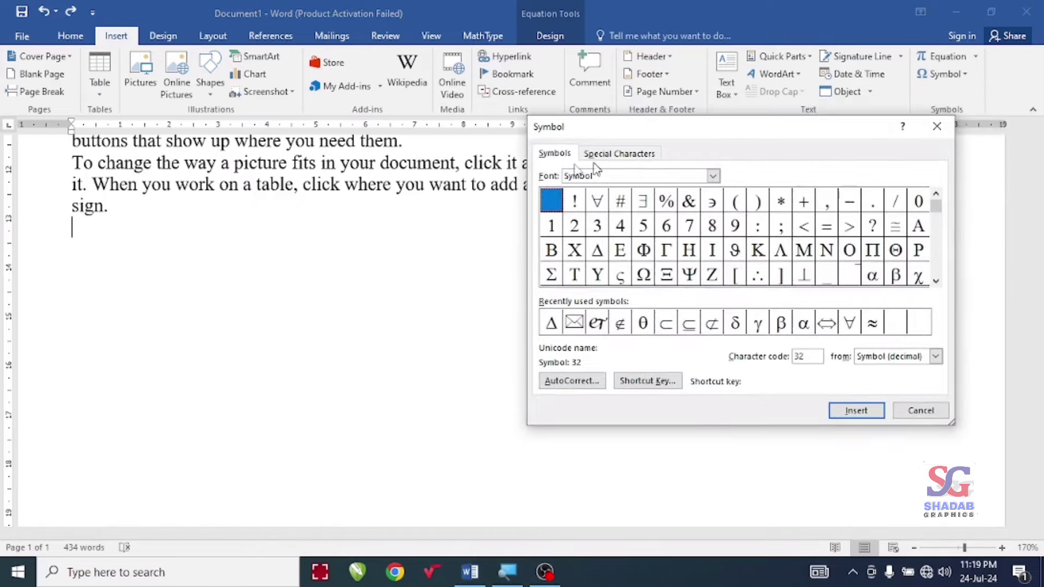
Assign the shortcut Alt+A to the Greek letter α and close both dialogs
{"action": "left_click", "coordinate": [643, 250]}
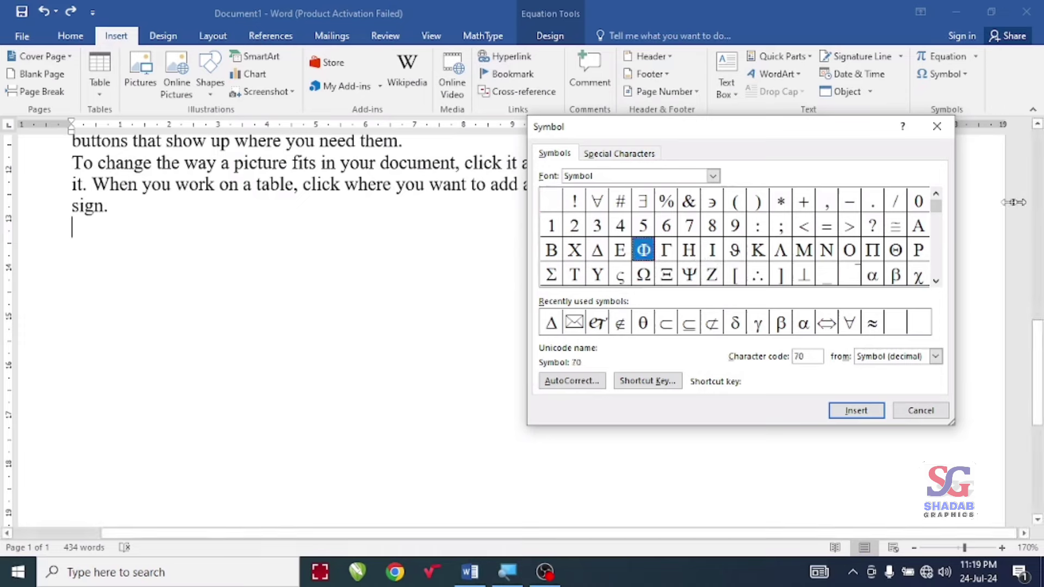
{"action": "left_click_drag", "start_coordinate": [935, 205], "coordinate": [935, 228]}
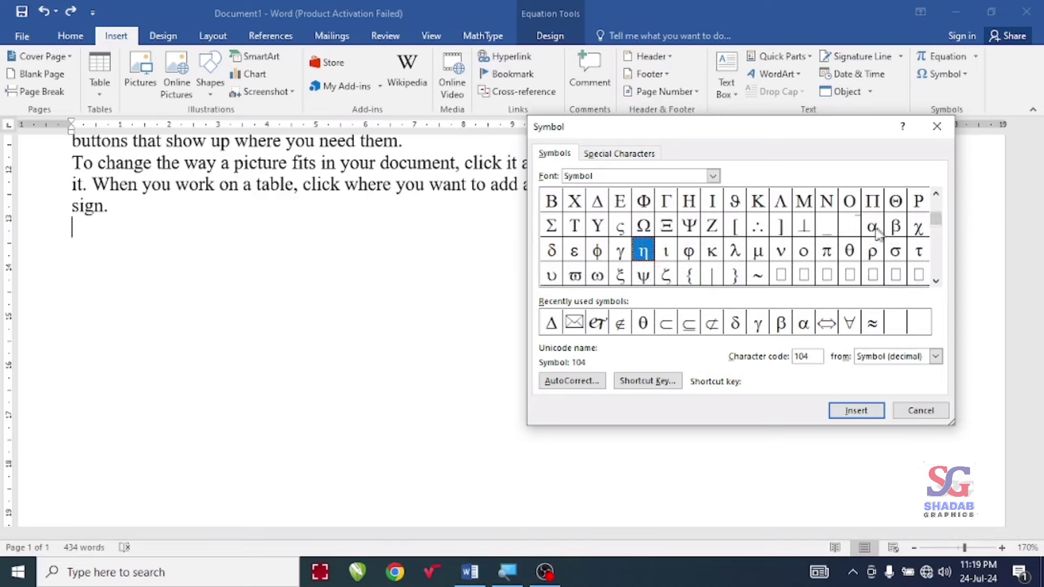
{"action": "left_click", "coordinate": [873, 227]}
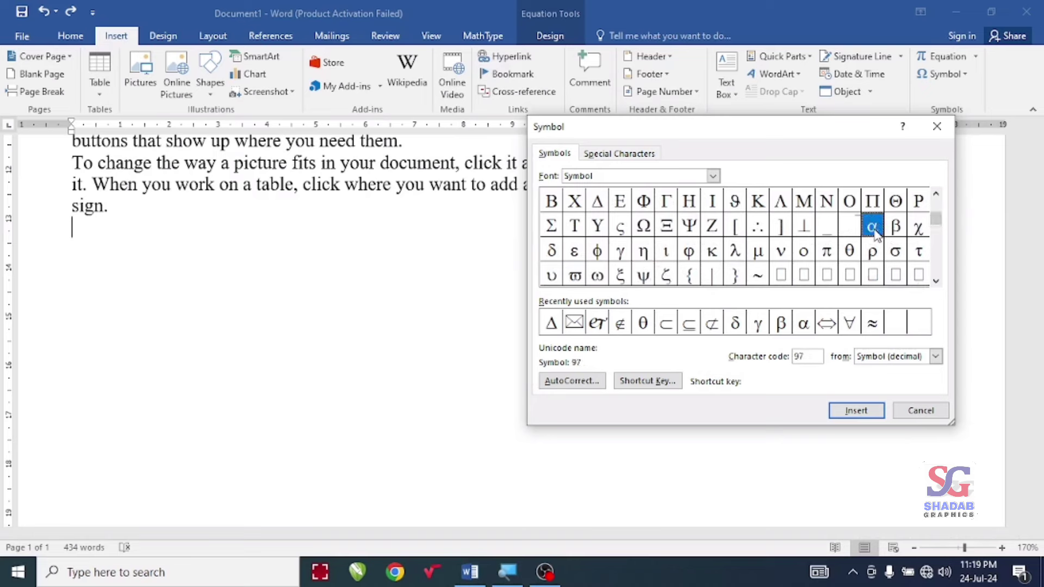
{"action": "left_click", "coordinate": [655, 382]}
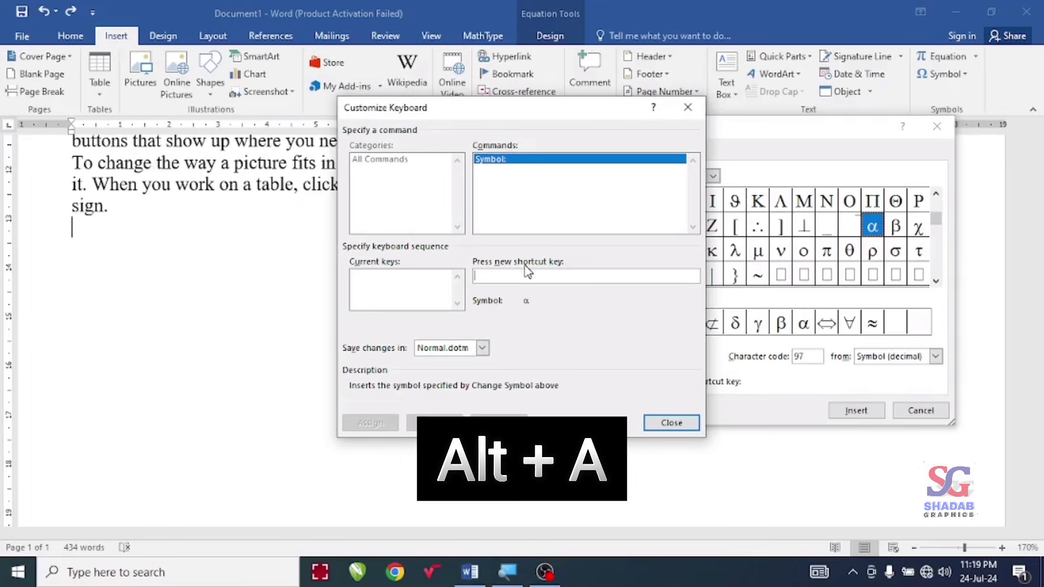
{"action": "key", "text": "alt+a"}
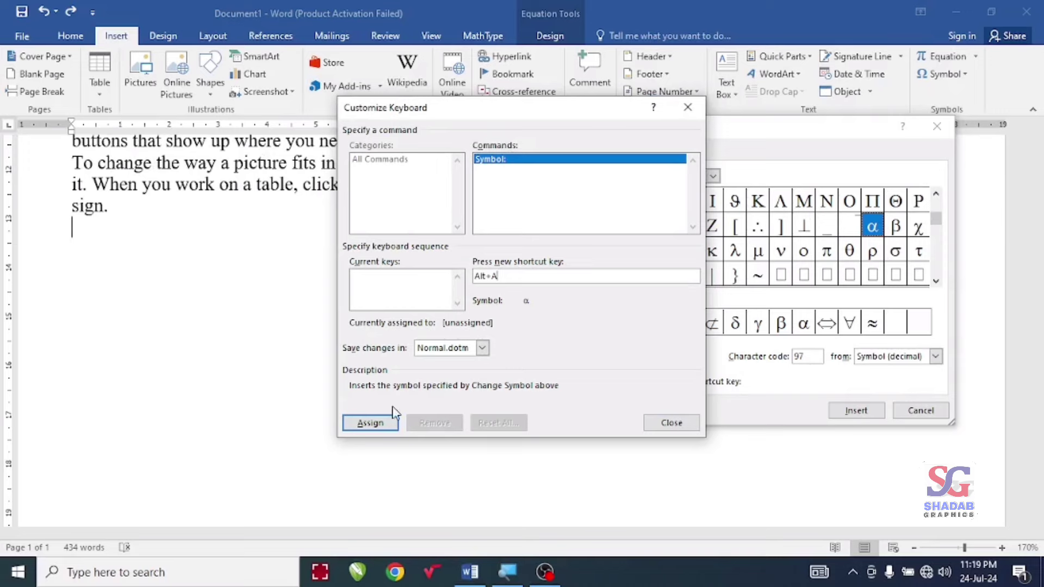
{"action": "left_click", "coordinate": [365, 423]}
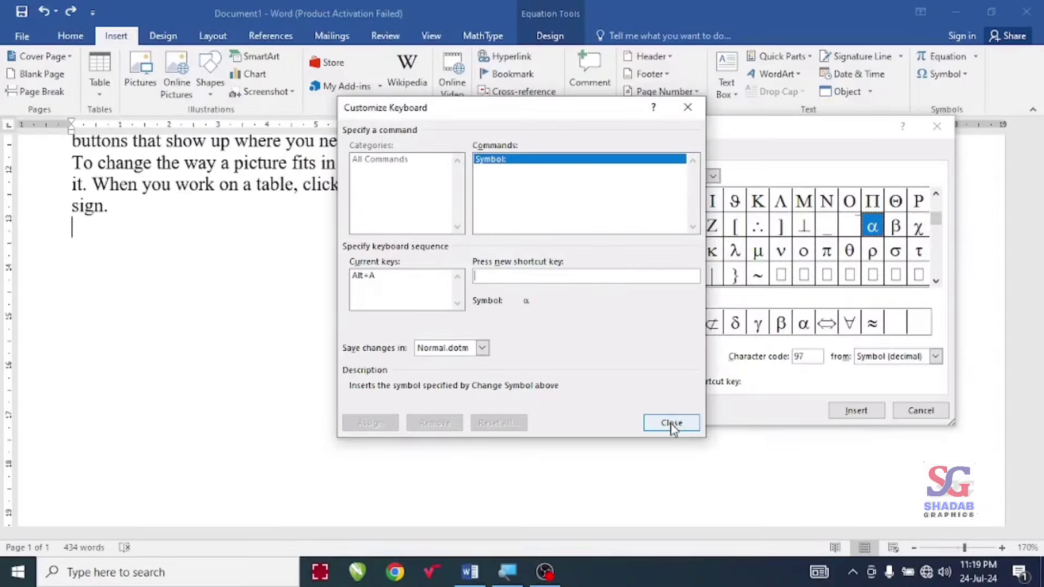
{"action": "left_click", "coordinate": [673, 423]}
{"action": "left_click", "coordinate": [921, 411]}
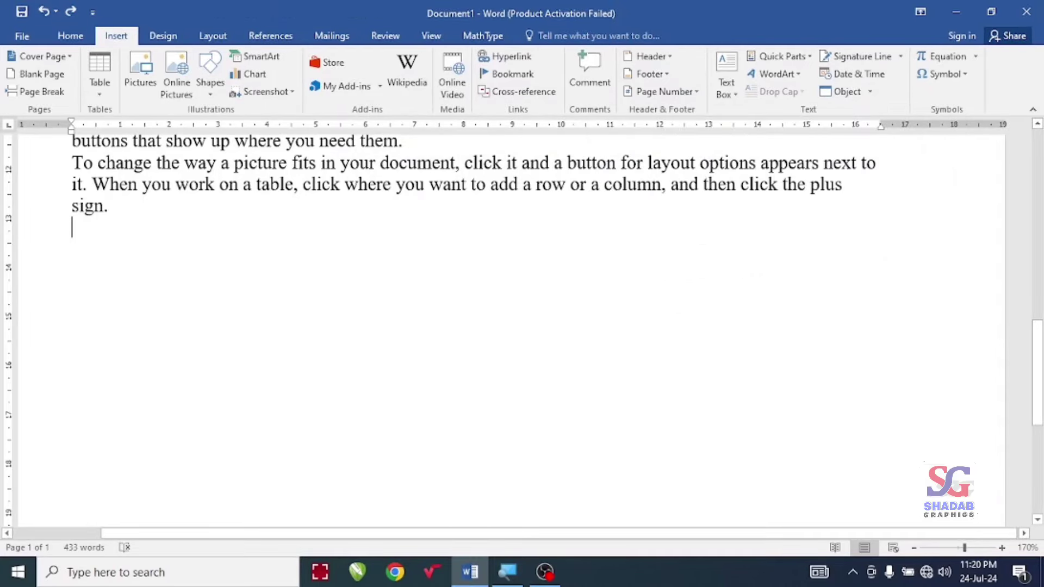
Type α with Alt+A, then assign Alt+B as β's shortcut in Normal.dotm
{"action": "key", "text": "alt+a"}
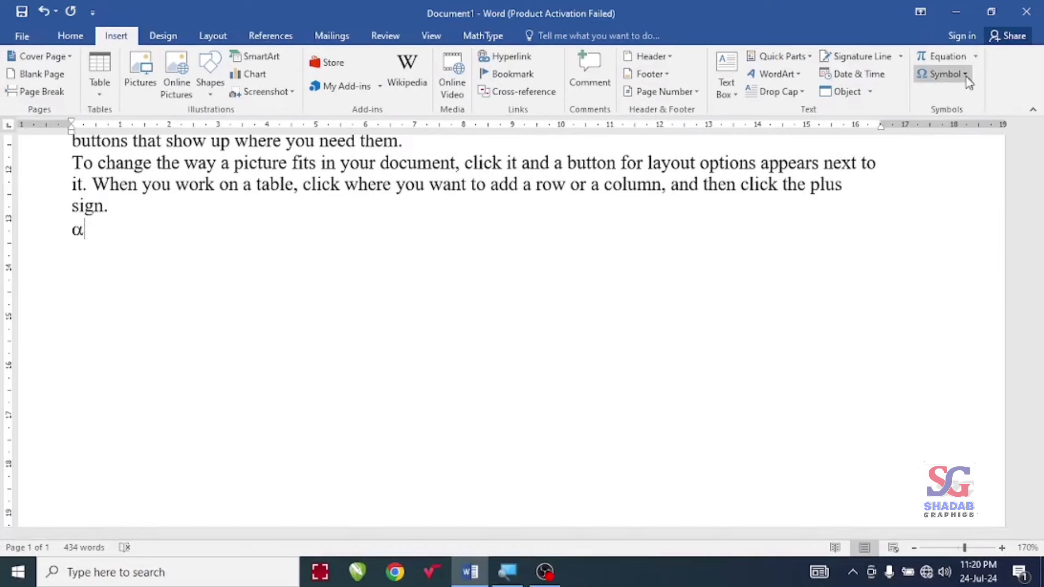
{"action": "left_click", "coordinate": [967, 79]}
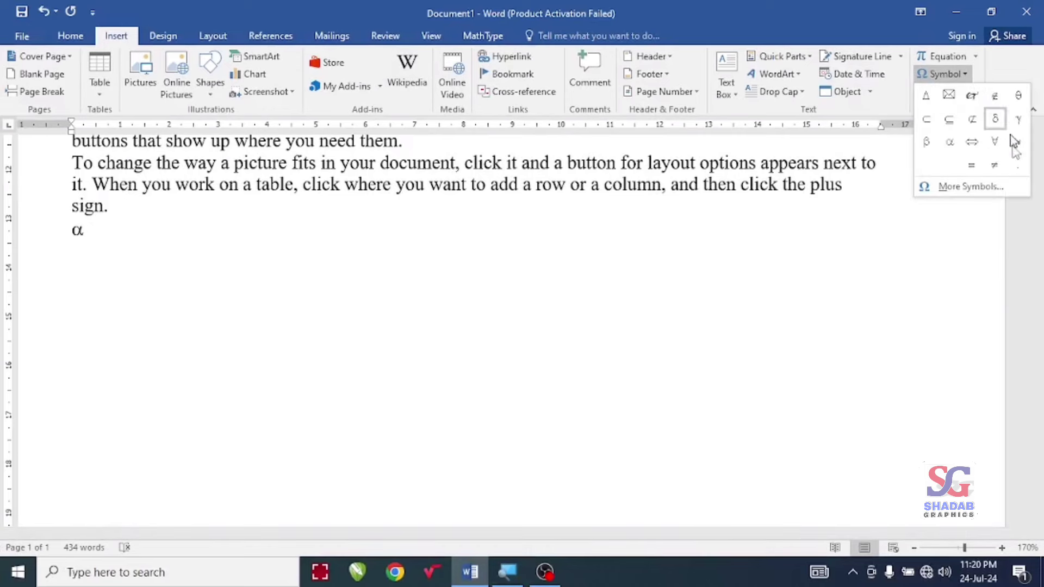
{"action": "left_click", "coordinate": [971, 187]}
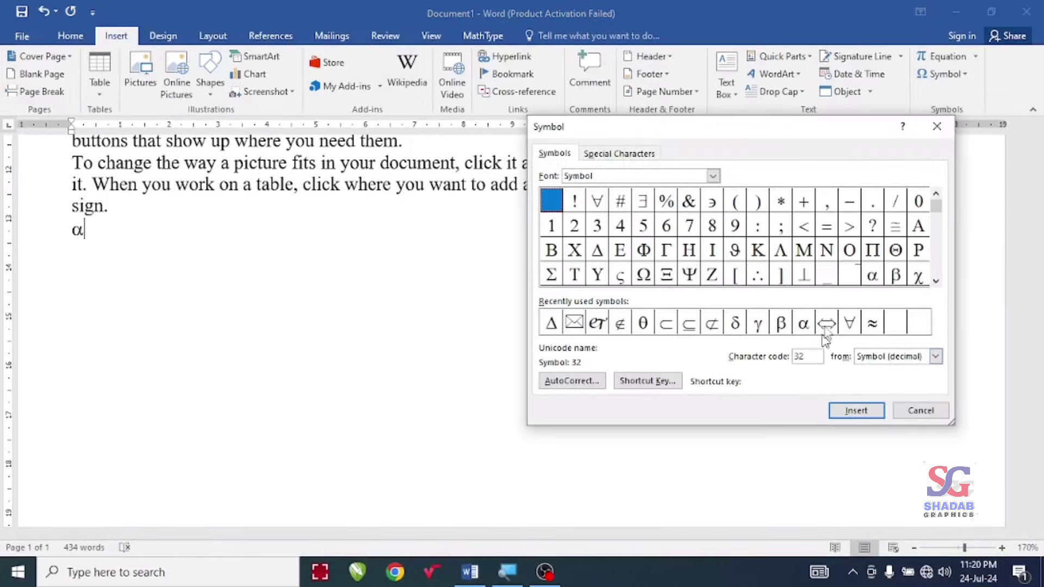
{"action": "left_click", "coordinate": [897, 278]}
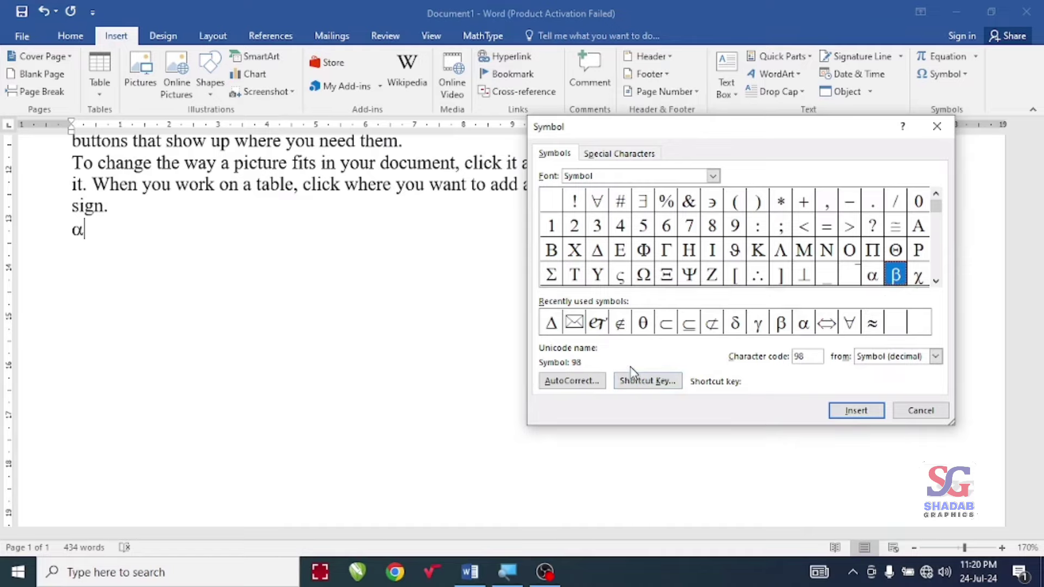
{"action": "left_click", "coordinate": [642, 381]}
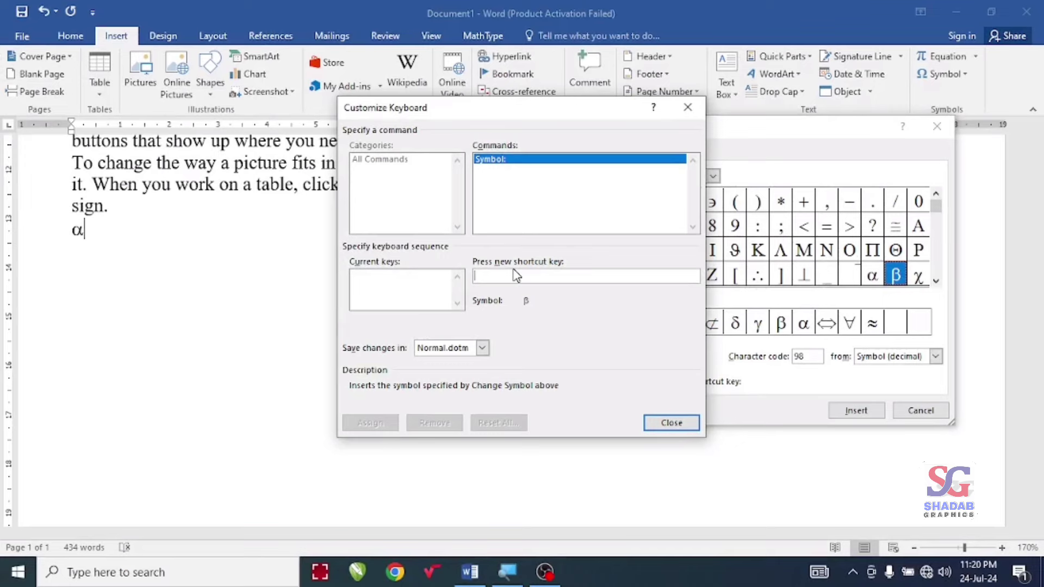
{"action": "key", "text": "alt+b"}
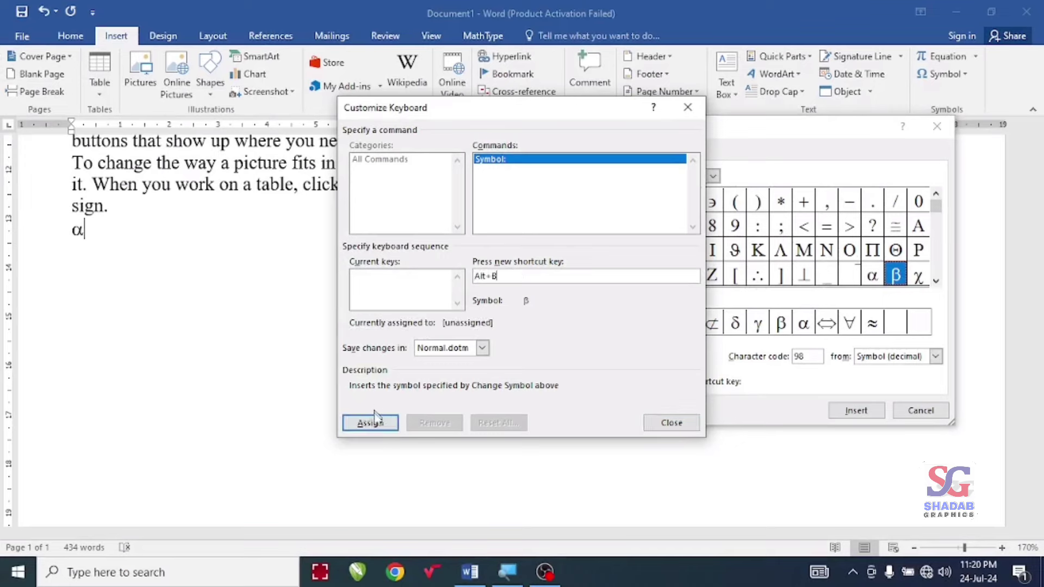
{"action": "left_click", "coordinate": [371, 426]}
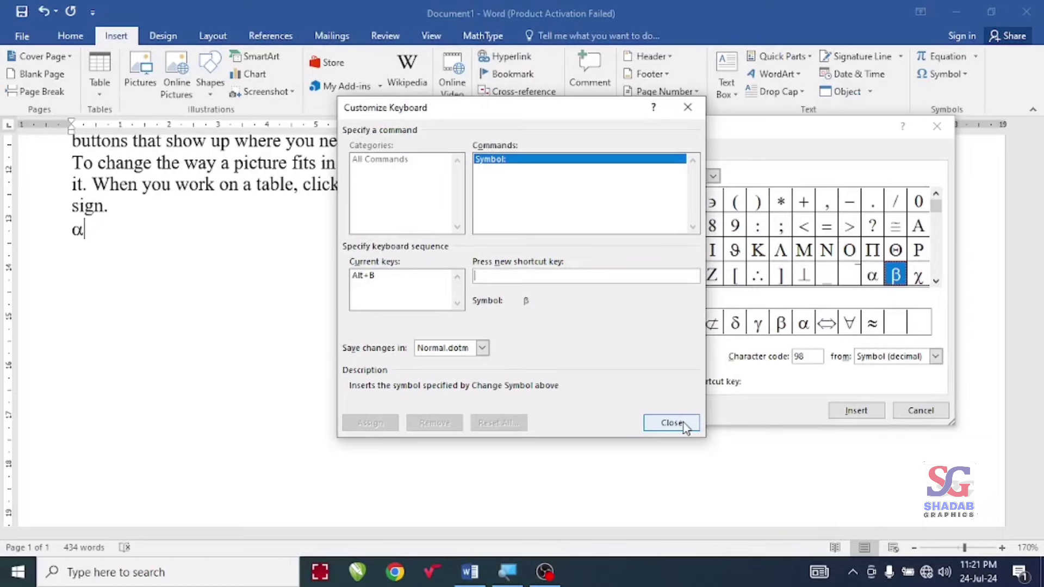
{"action": "left_click", "coordinate": [666, 416]}
Close the Symbol dialog, test the shortcuts by typing αβαβαβαβαβαβαβ, then delete that line
{"action": "left_click", "coordinate": [920, 411]}
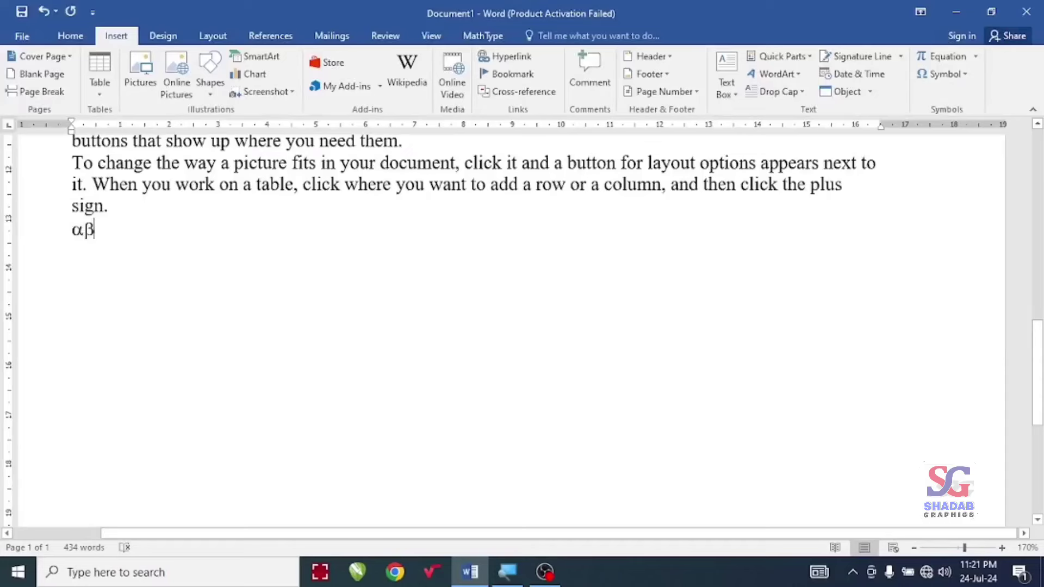
{"action": "type", "text": "αβαβα"}
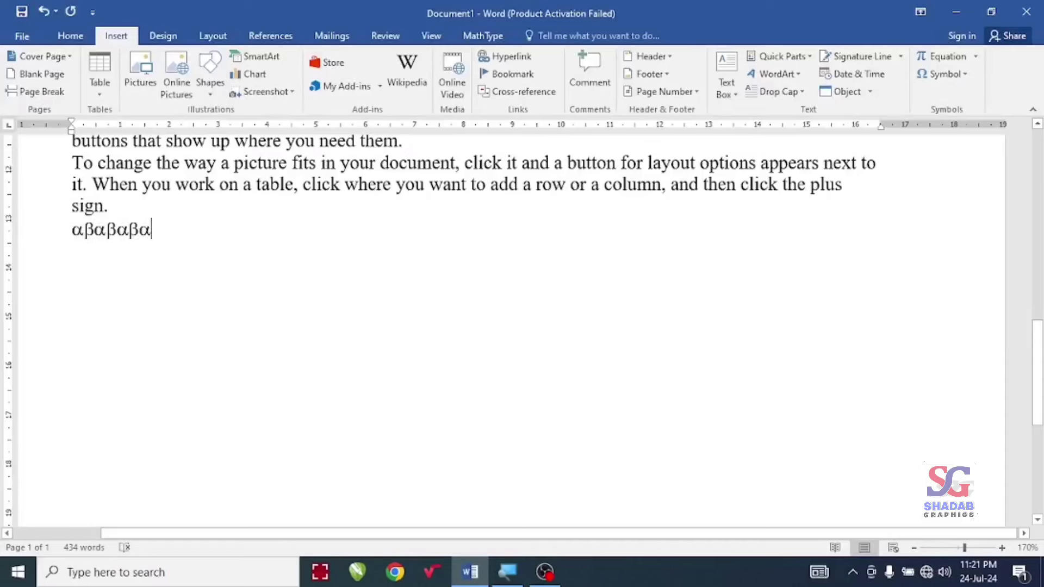
{"action": "type", "text": "βαβαβαβαβ"}
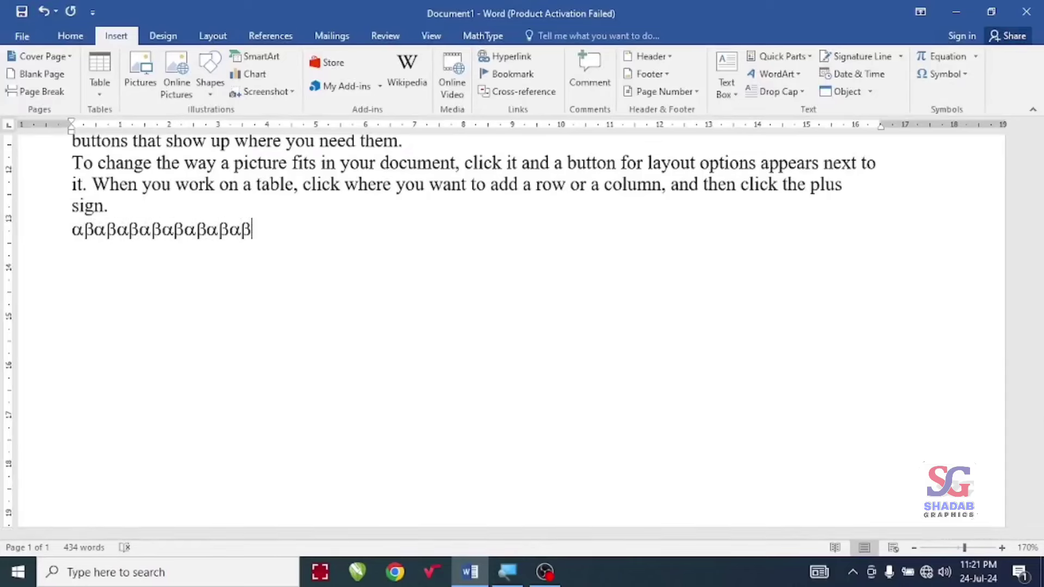
{"action": "key", "text": "ctrl+BackSpace"}
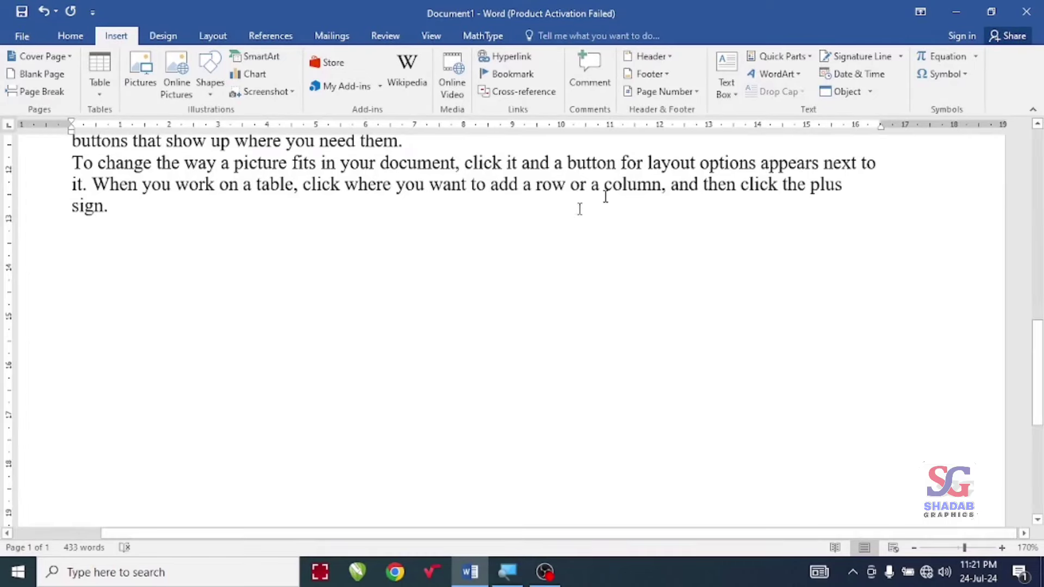
{"action": "left_click", "coordinate": [967, 77]}
{"action": "left_click", "coordinate": [967, 252]}
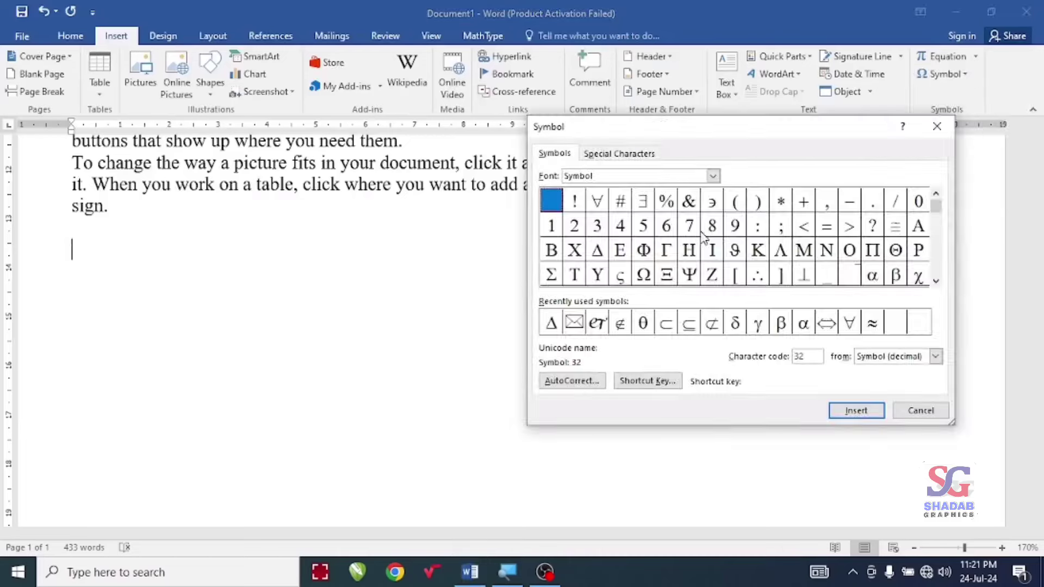
{"action": "left_click", "coordinate": [876, 277]}
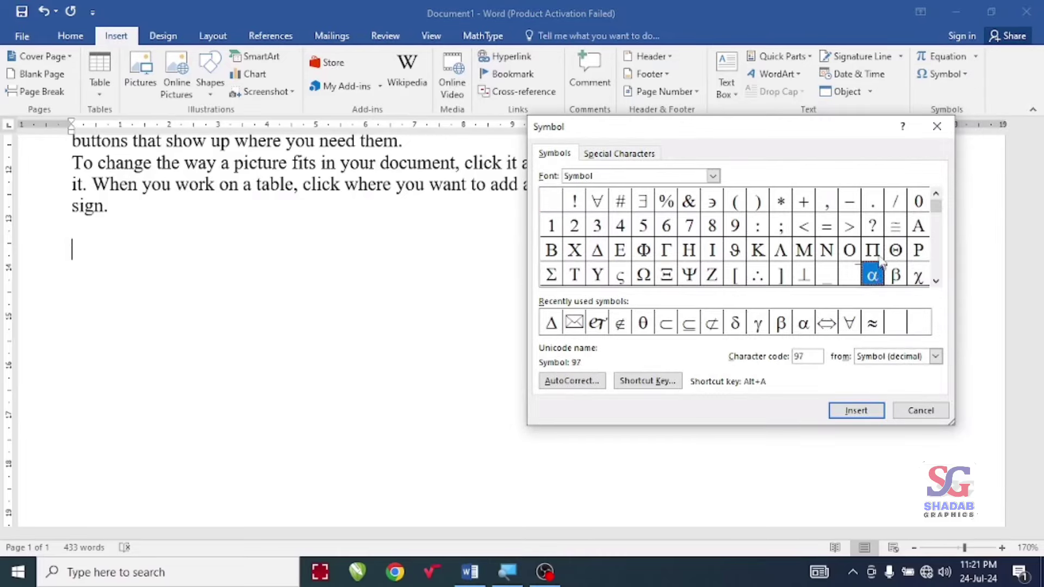
{"action": "left_click", "coordinate": [597, 255]}
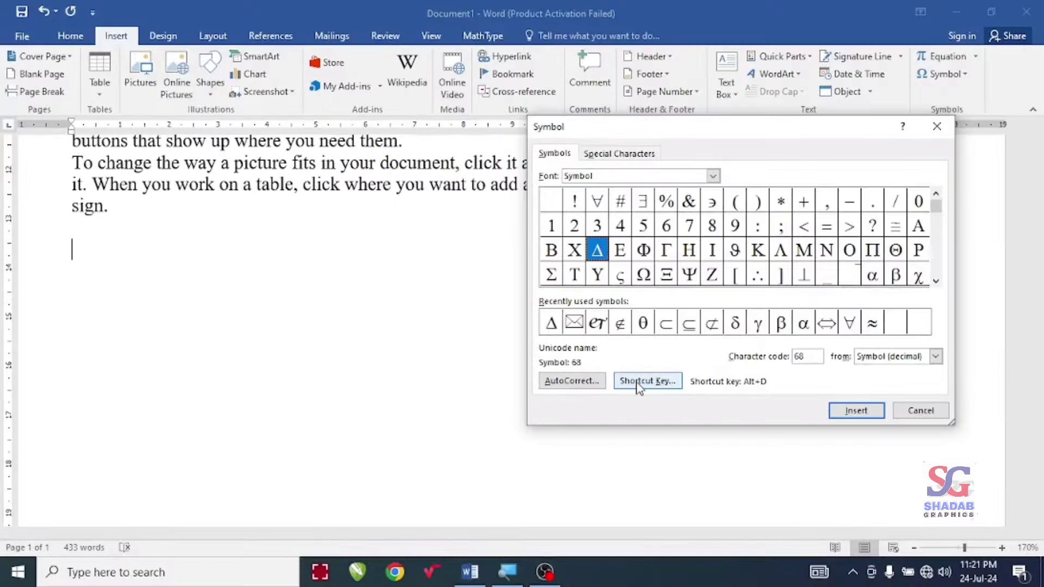
{"action": "left_click", "coordinate": [637, 384]}
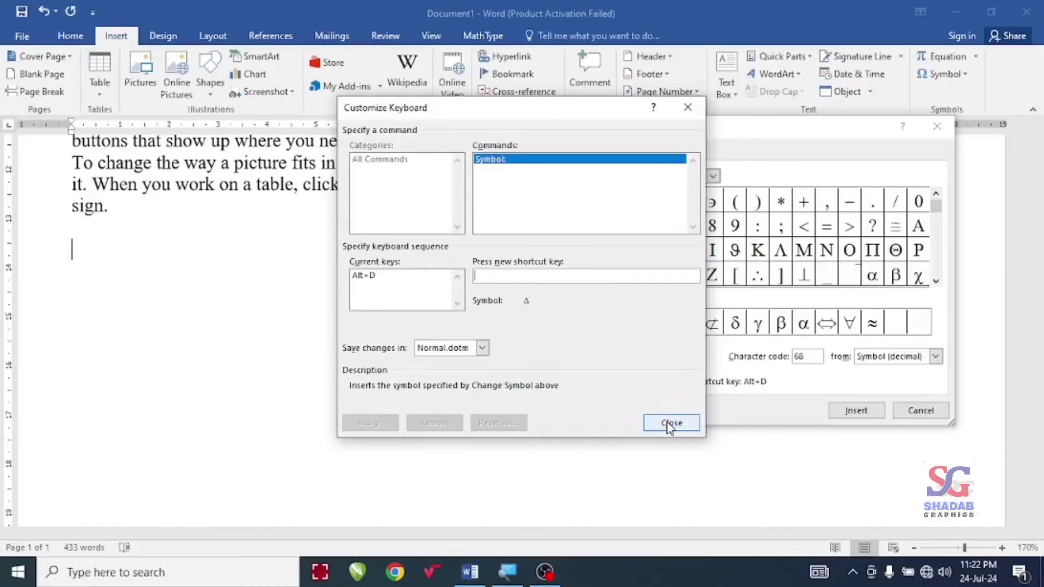
{"action": "left_click", "coordinate": [672, 422]}
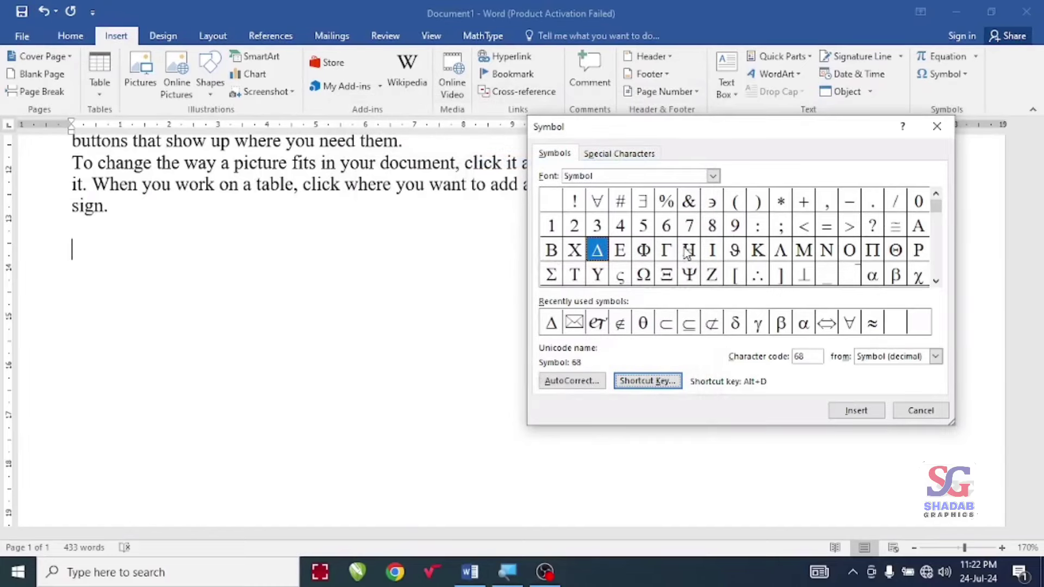
{"action": "left_click", "coordinate": [692, 259]}
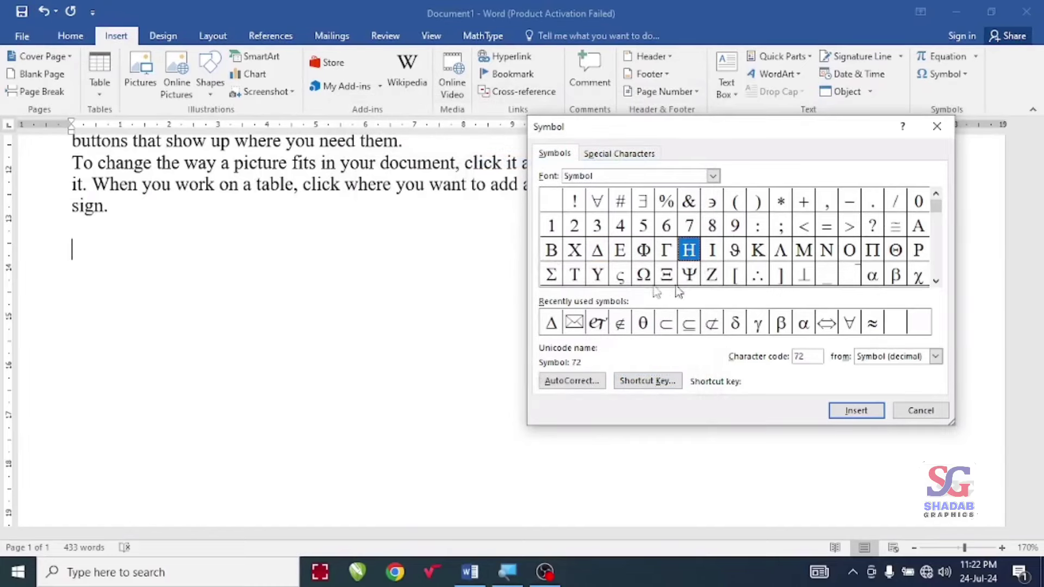
{"action": "left_click", "coordinate": [597, 254]}
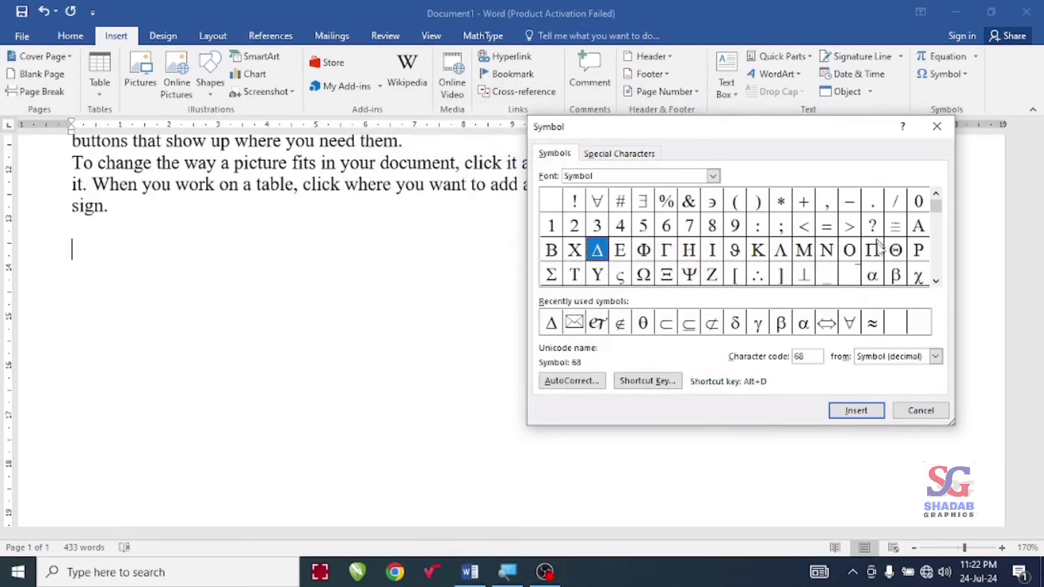
{"action": "left_click", "coordinate": [849, 251]}
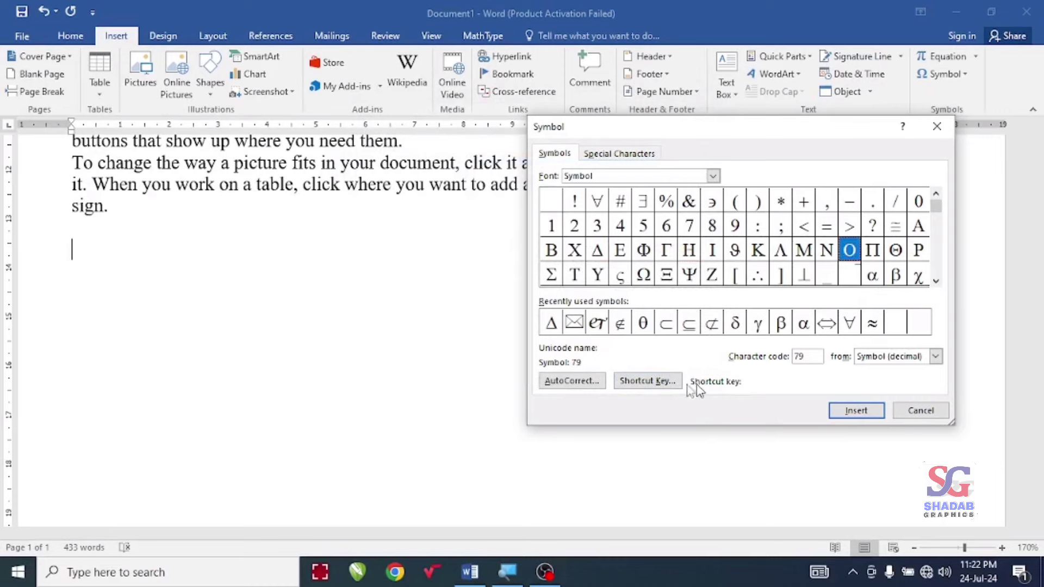
{"action": "left_click", "coordinate": [647, 381]}
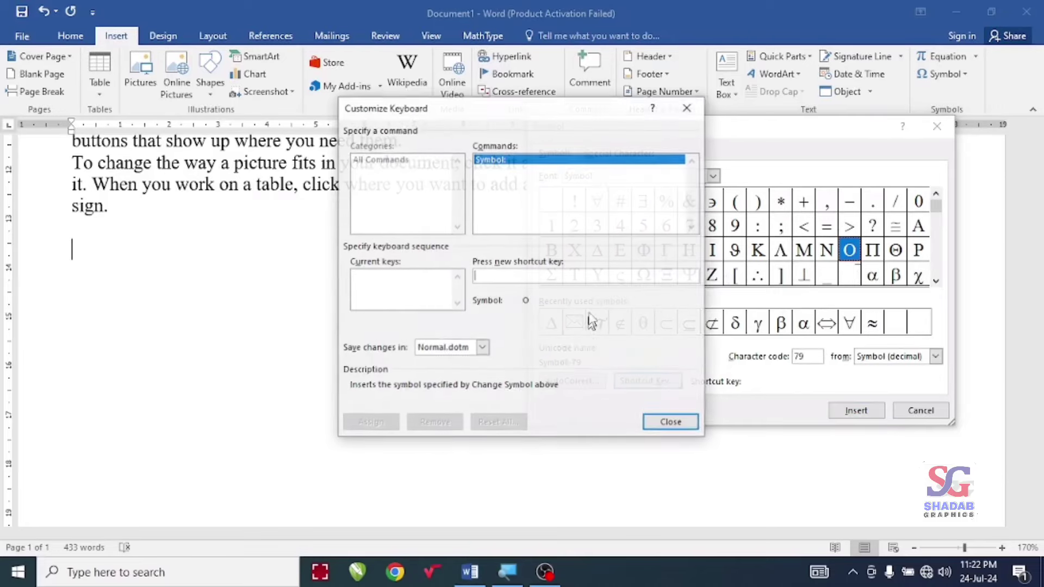
{"action": "left_click", "coordinate": [672, 425]}
{"action": "key", "text": "Escape"}
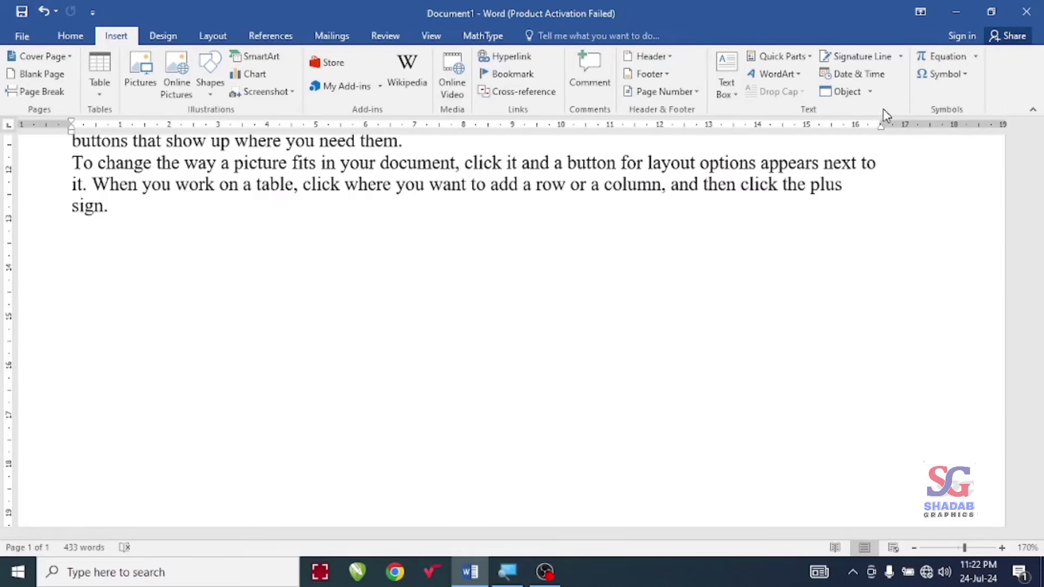
Glance at Home and Insert, then show the Design tab's style sets and themes
{"action": "left_click", "coordinate": [70, 36]}
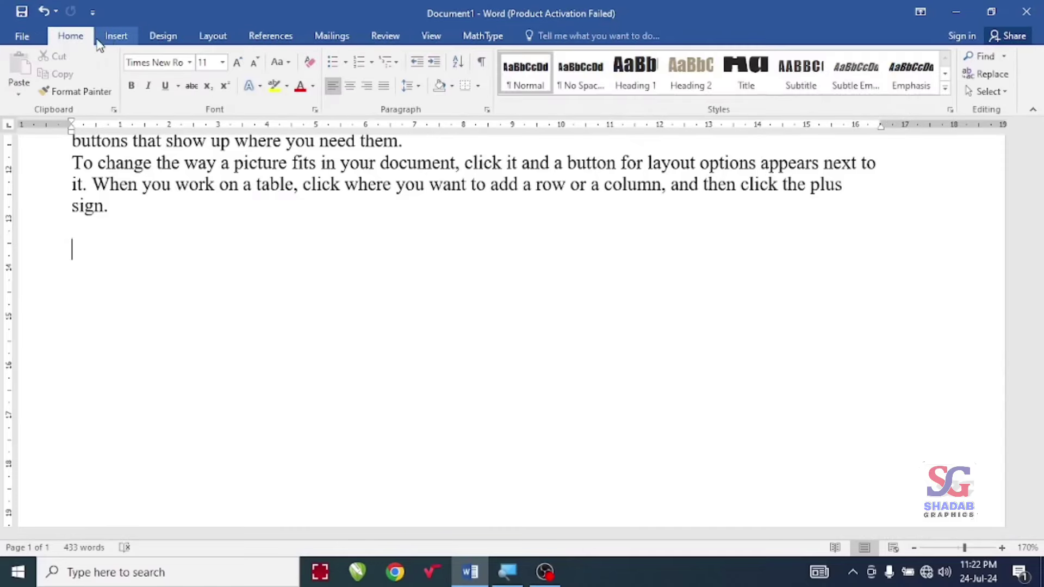
{"action": "left_click", "coordinate": [109, 38]}
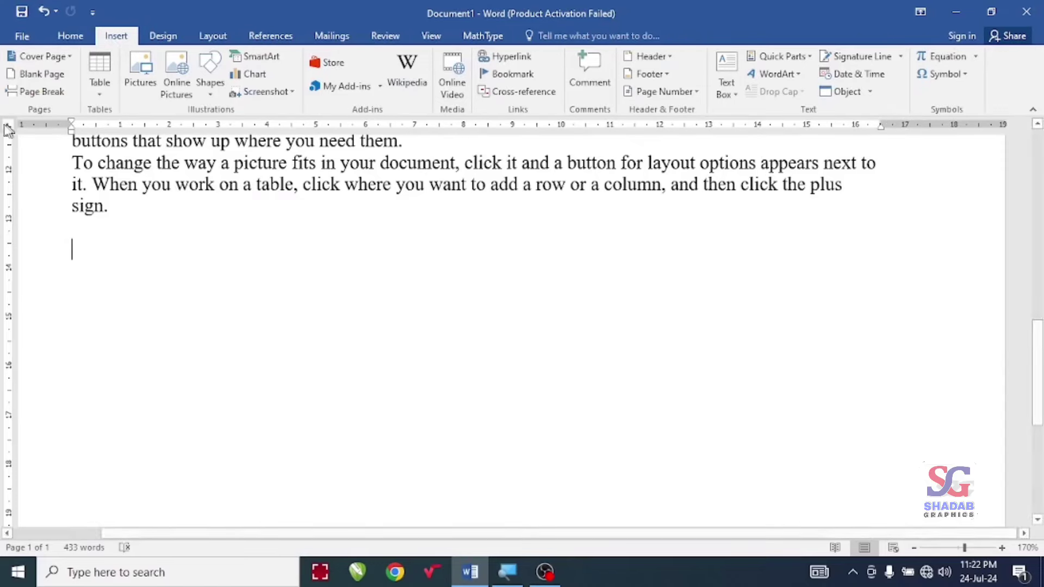
{"action": "left_click", "coordinate": [158, 37]}
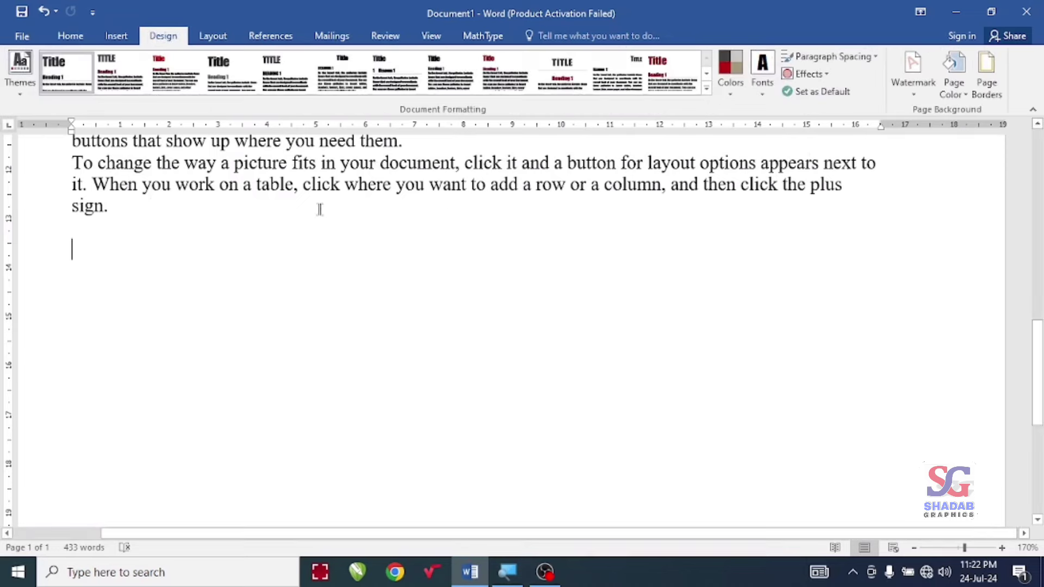